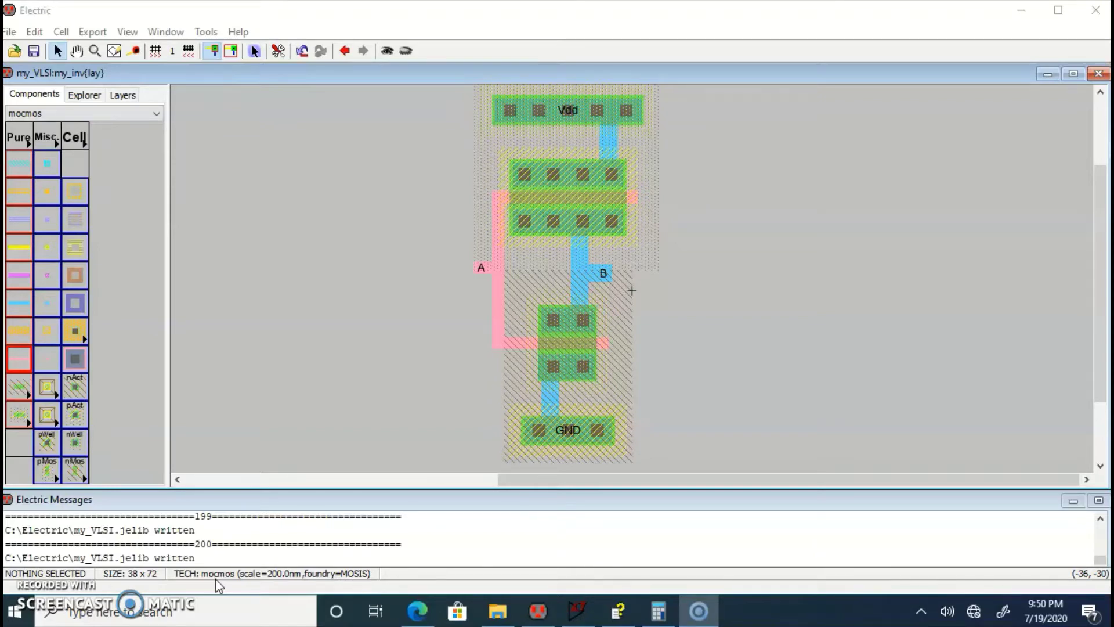
Compute 38 × 72 × 0.04 in Calculator, getting 109.44, then close it
{"action": "left_click", "coordinate": [661, 614]}
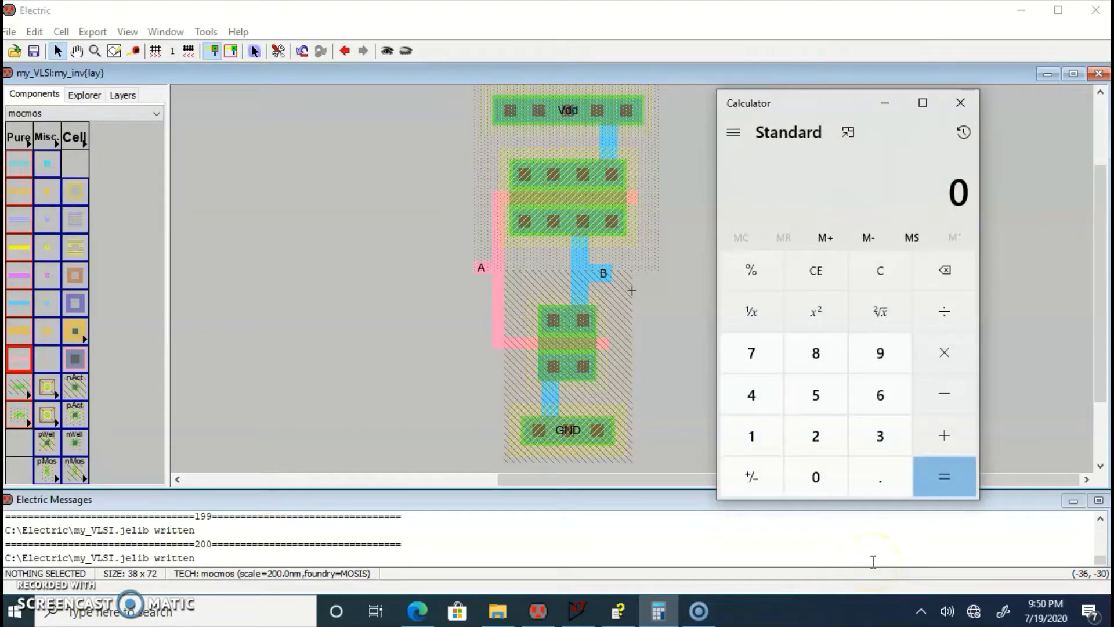
{"action": "type", "text": "38"}
{"action": "key", "text": "asterisk"}
{"action": "type", "text": "72"}
{"action": "key", "text": "asterisk"}
{"action": "type", "text": "0.04"}
{"action": "key", "text": "Return"}
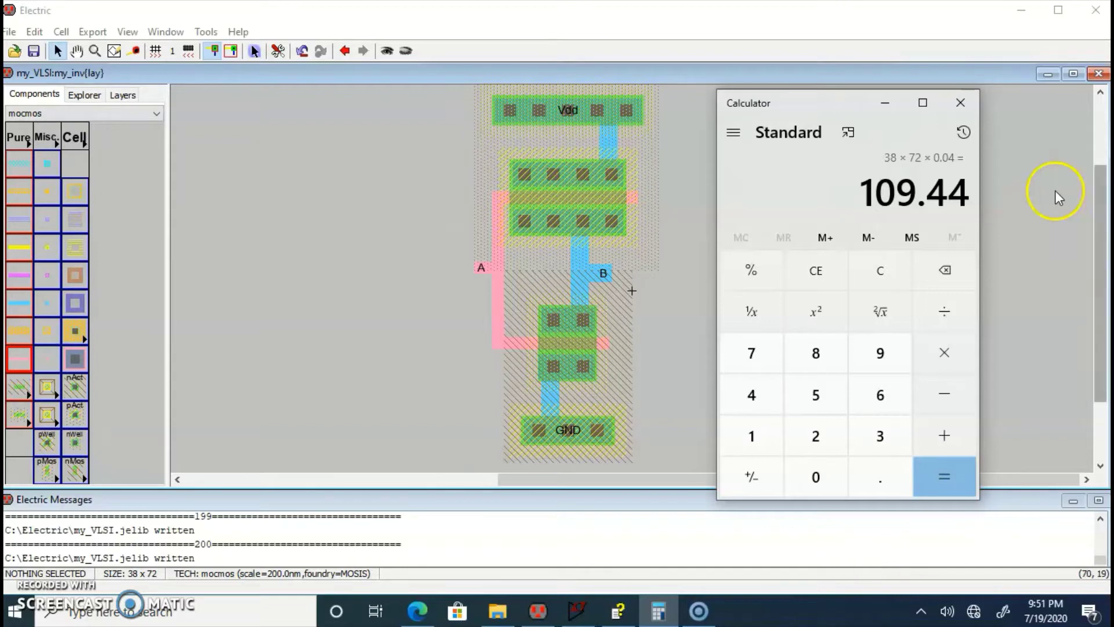
{"action": "left_click", "coordinate": [960, 103]}
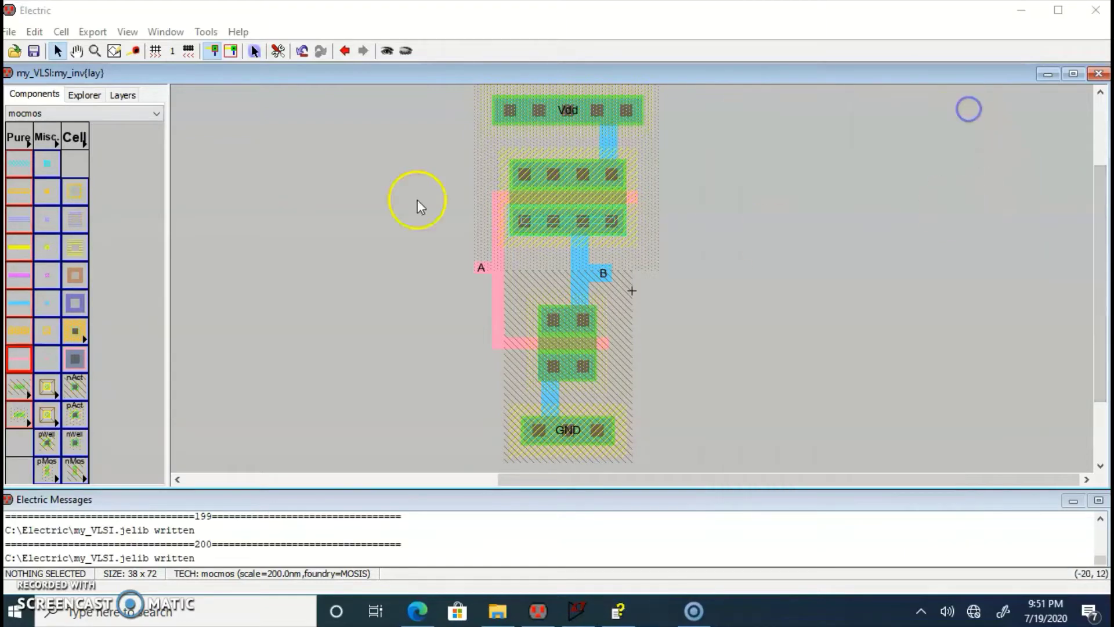
Create a new layout cell named my_inv_ver through Cell > New Cell
{"action": "left_click", "coordinate": [61, 32]}
{"action": "left_click", "coordinate": [85, 54]}
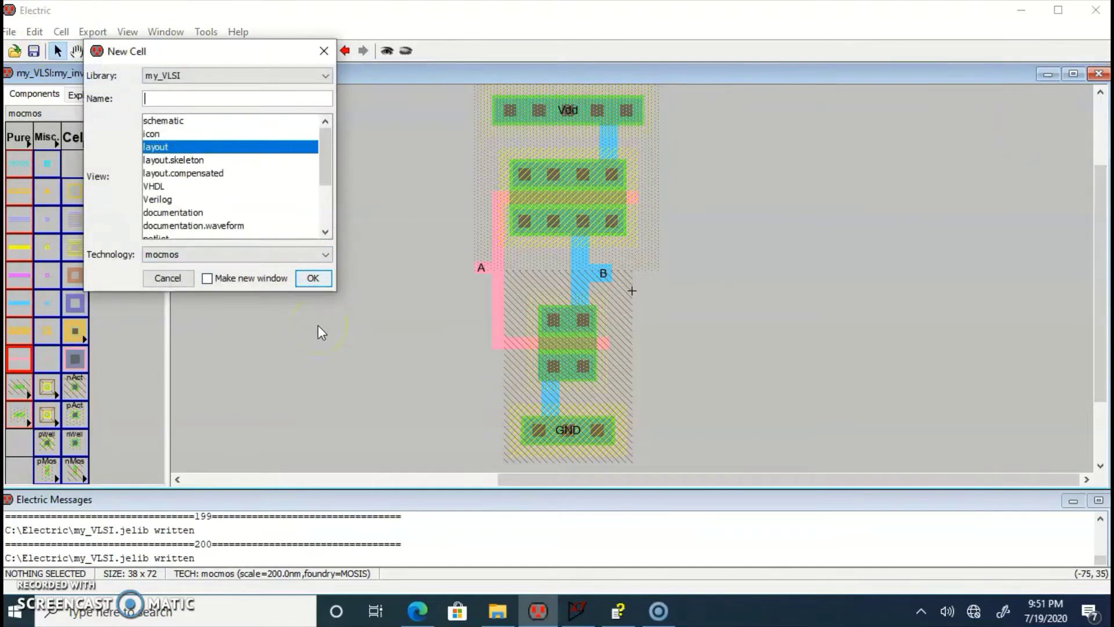
{"action": "type", "text": "my_inv_ver"}
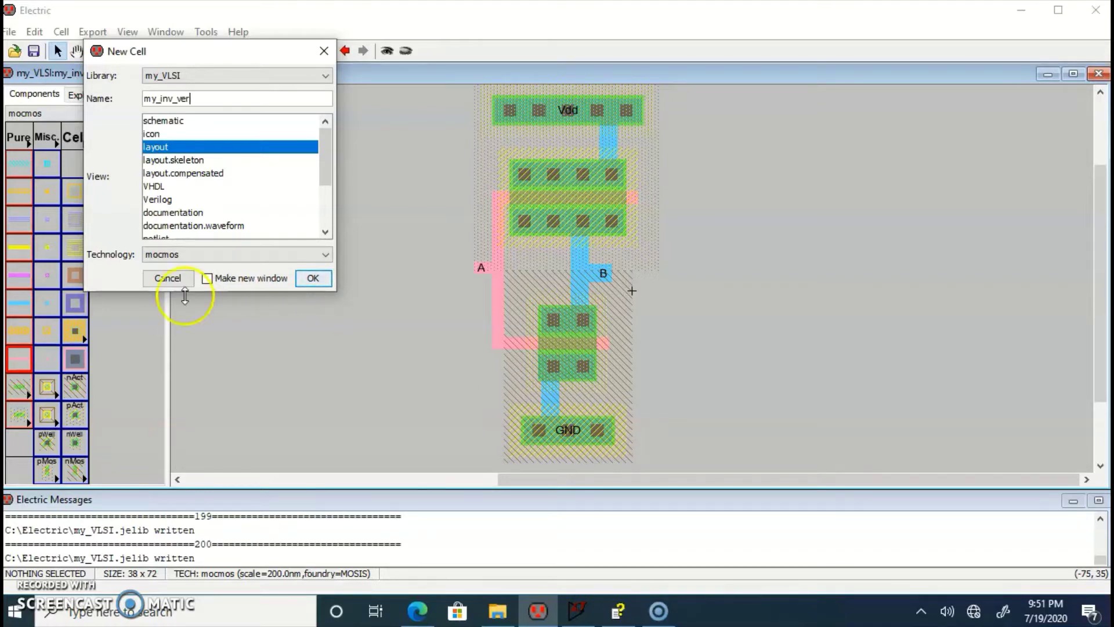
{"action": "left_click", "coordinate": [303, 281]}
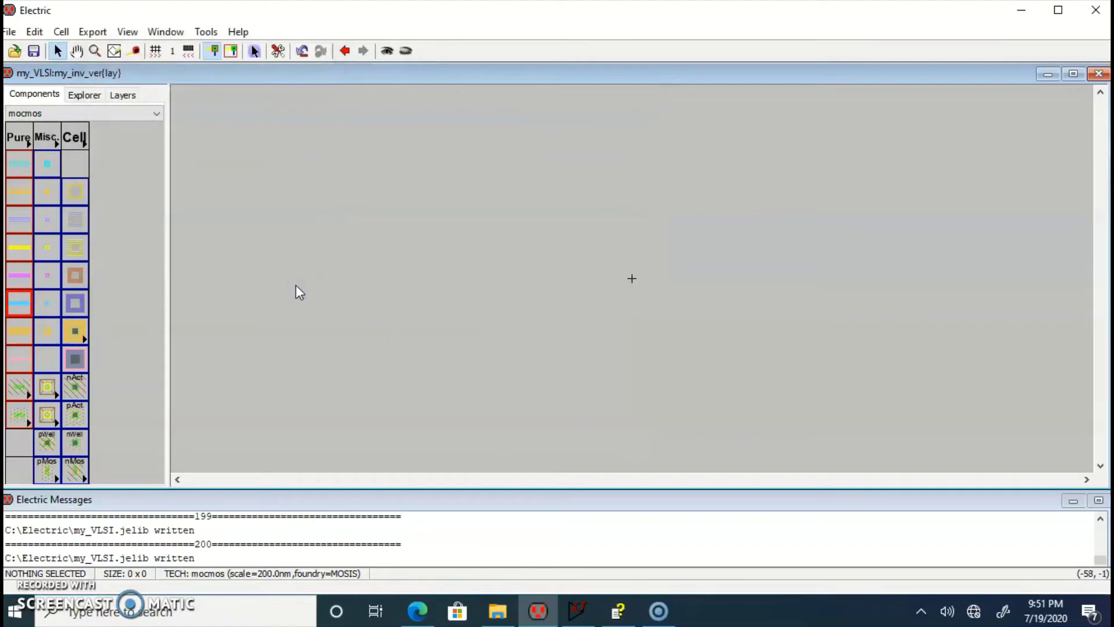
View the existing my_inv layout for reference, then return to the empty my_inv_ver layout
{"action": "left_click", "coordinate": [84, 95]}
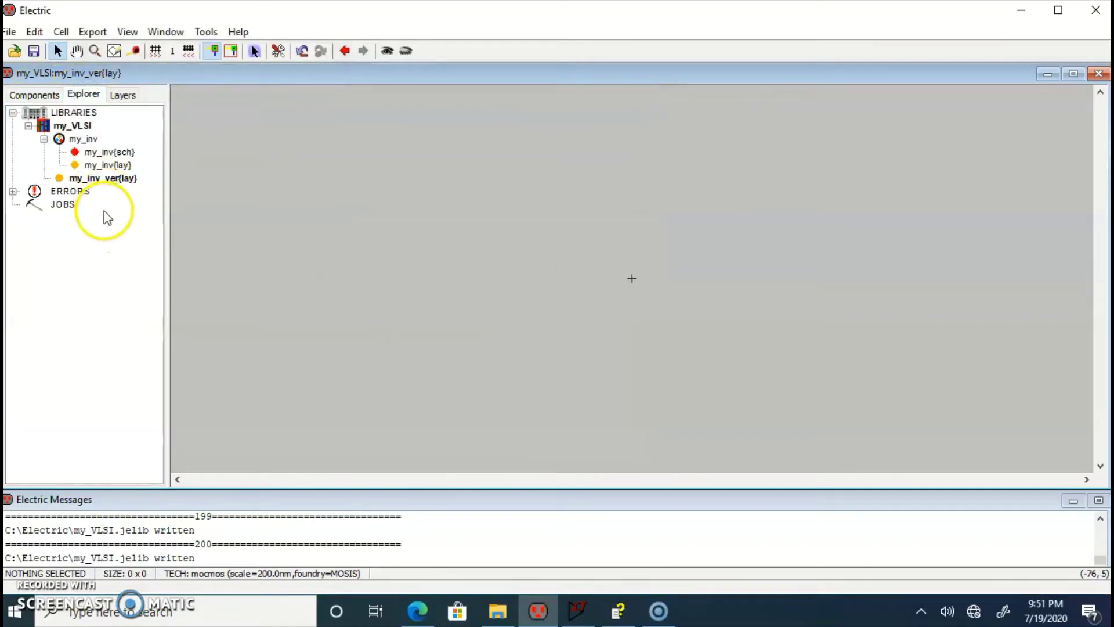
{"action": "double_click", "coordinate": [119, 167]}
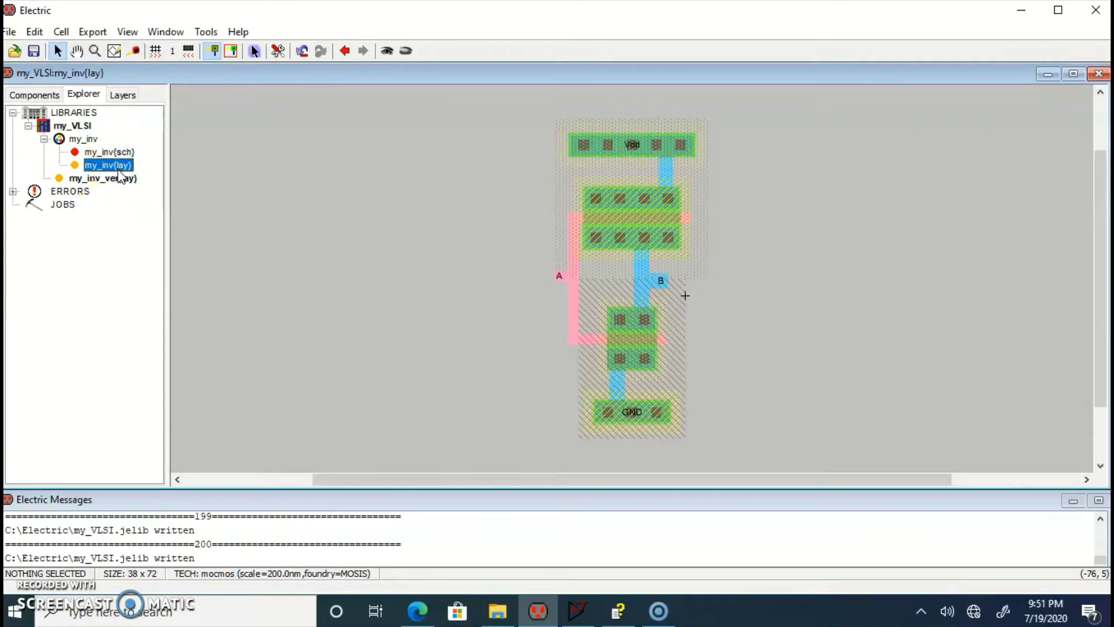
{"action": "double_click", "coordinate": [121, 180]}
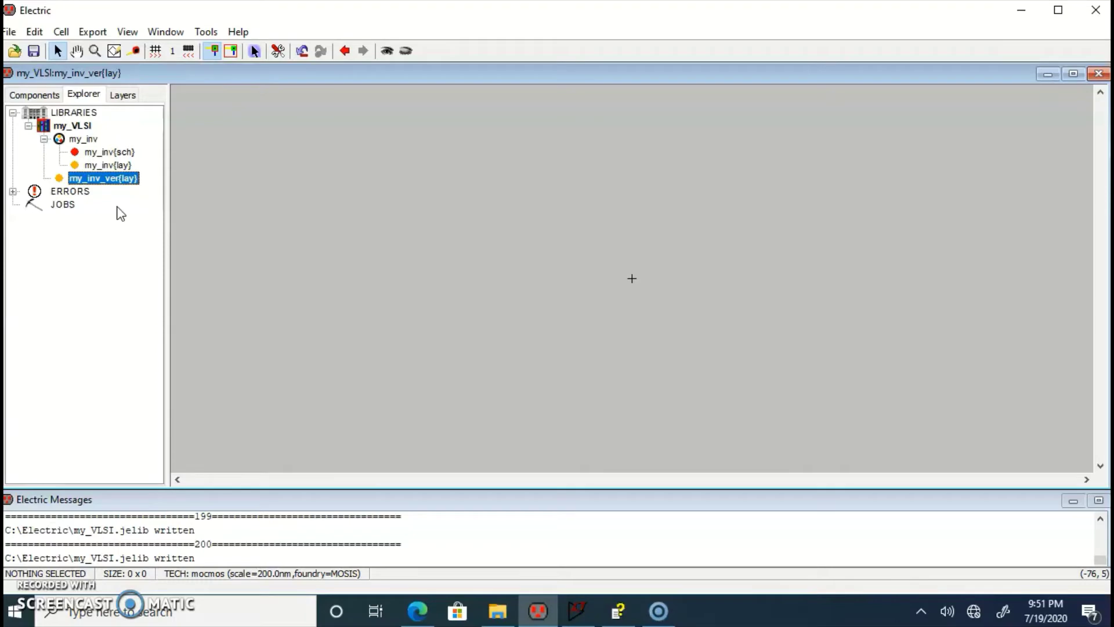
Save the my_VLSI library with the my_inv_ver layout cell selected
{"action": "left_click", "coordinate": [9, 32]}
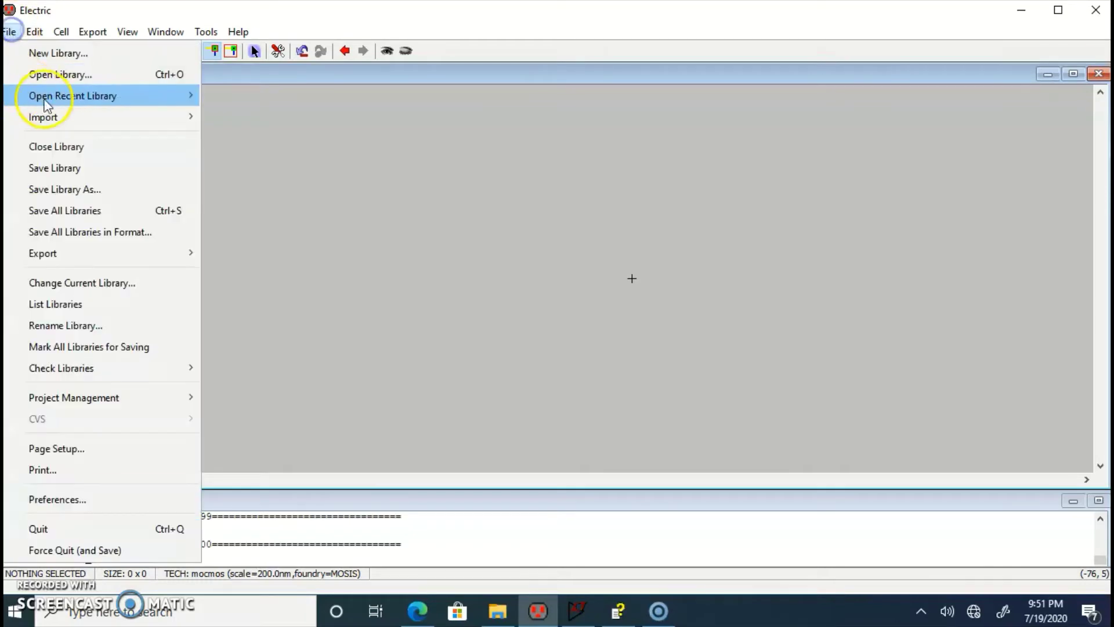
{"action": "left_click", "coordinate": [55, 168]}
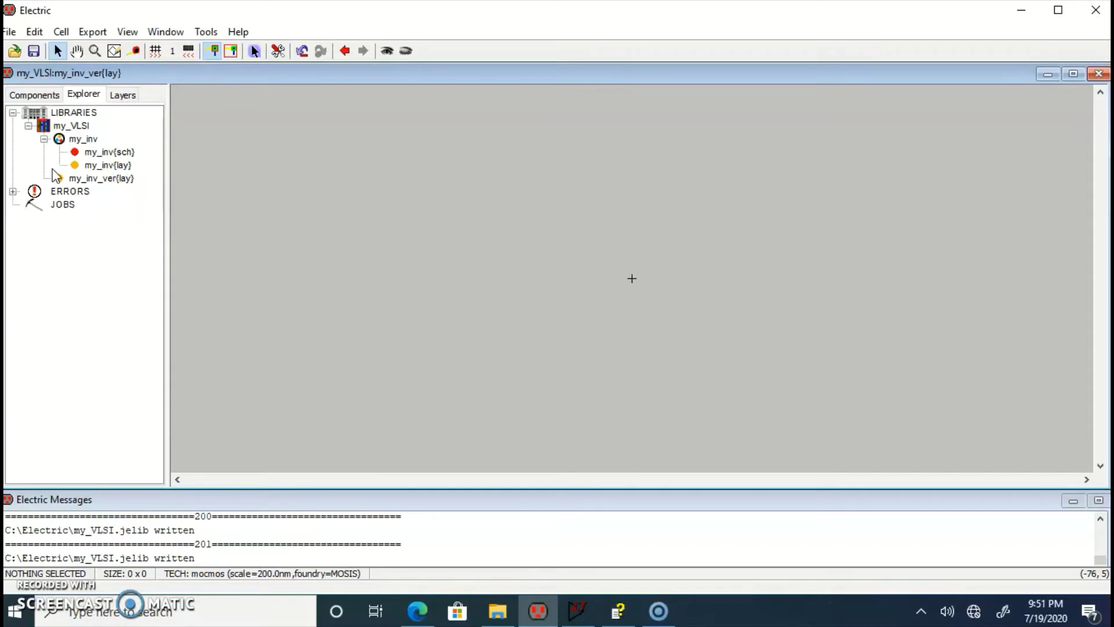
{"action": "left_click", "coordinate": [120, 180]}
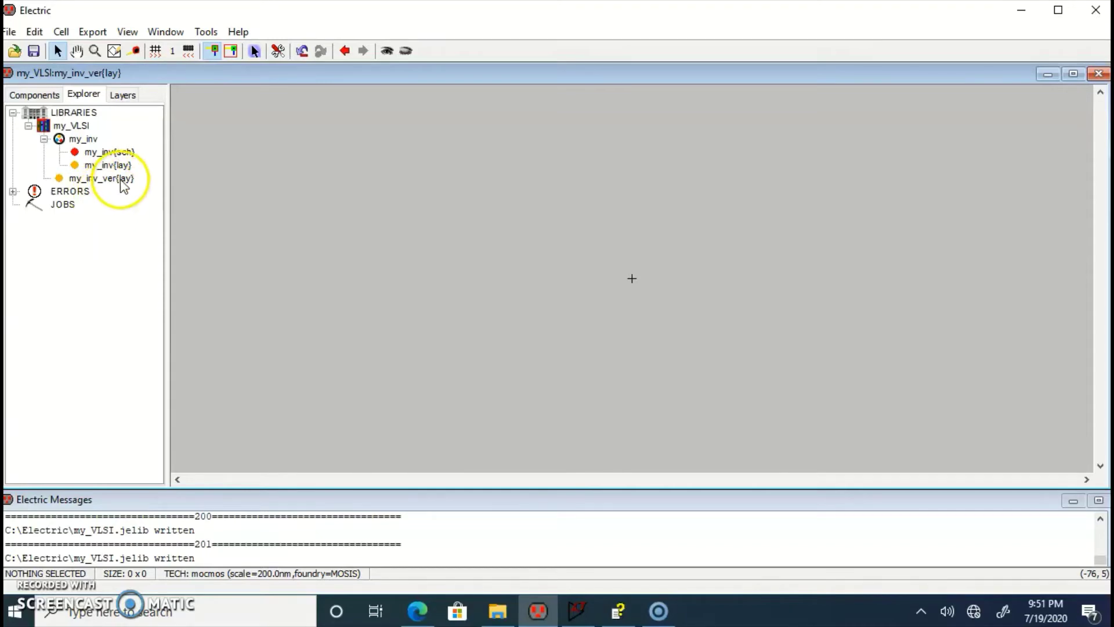
{"action": "left_click", "coordinate": [36, 94]}
Place an nMOS transistor below the canvas centre and a pMOS transistor above it
{"action": "left_click", "coordinate": [48, 473]}
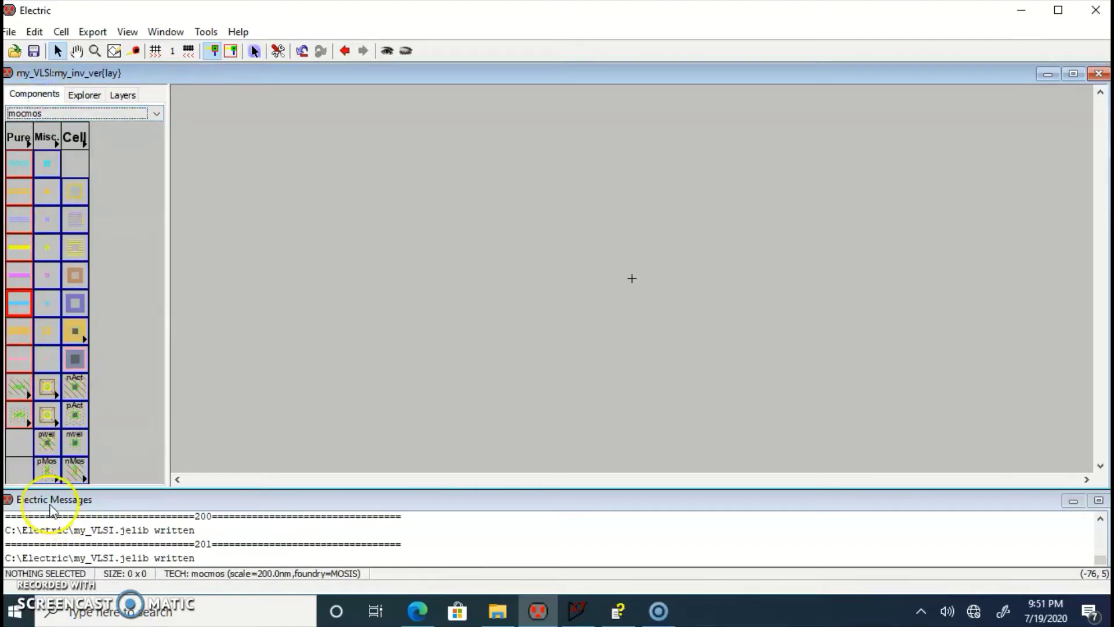
{"action": "left_click", "coordinate": [75, 470]}
{"action": "left_click", "coordinate": [538, 364]}
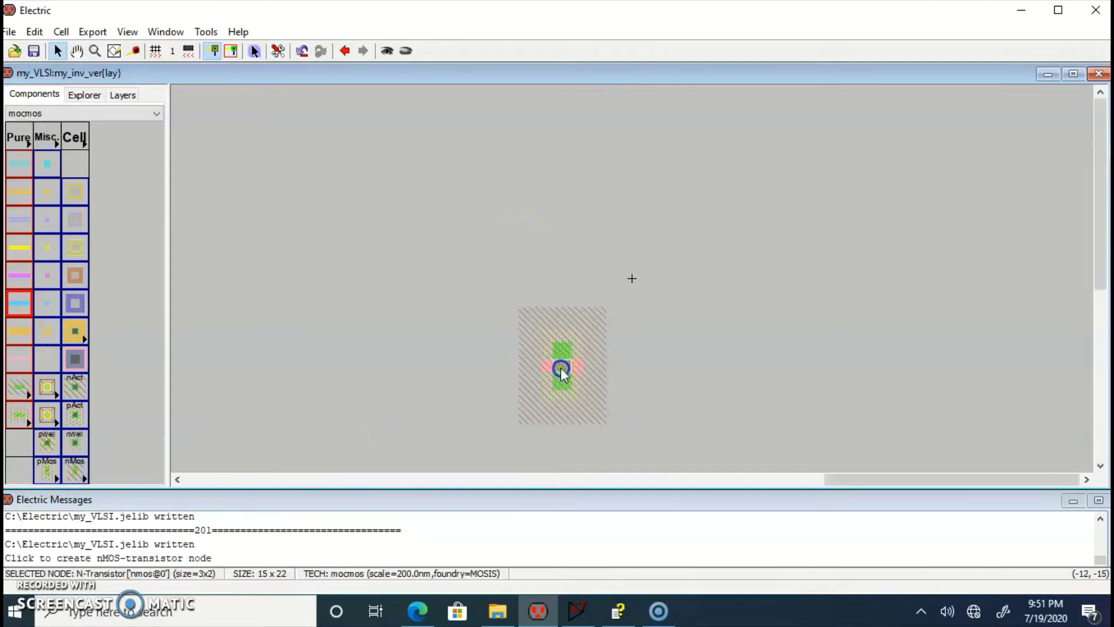
{"action": "left_click", "coordinate": [35, 470]}
{"action": "left_click", "coordinate": [566, 206]}
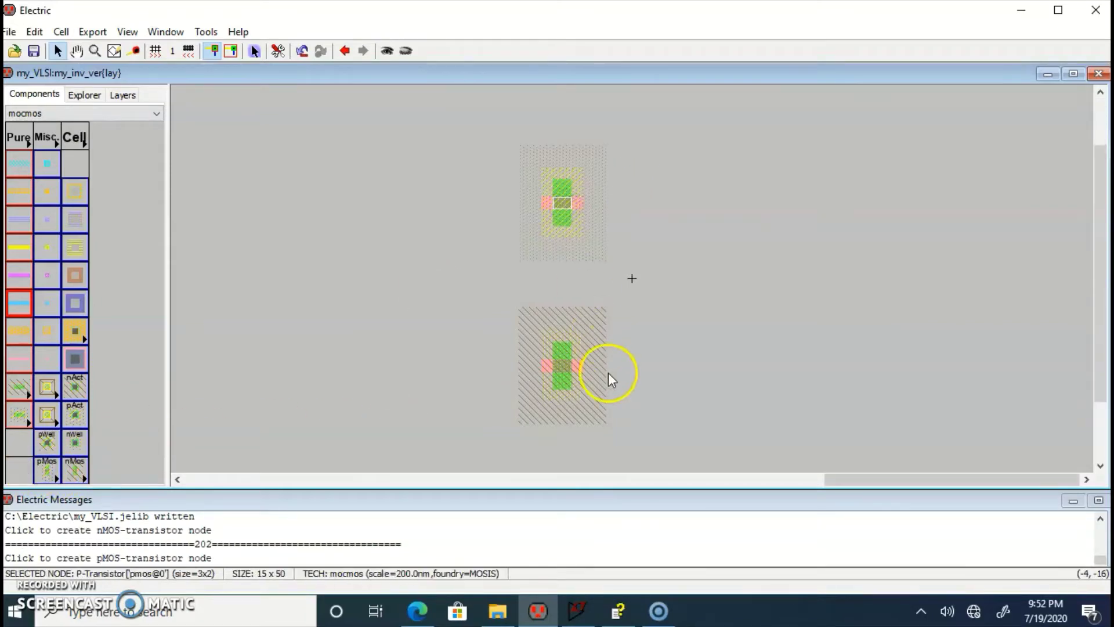
Rotate both the nMOS and pMOS transistors 90 degrees clockwise
{"action": "left_click", "coordinate": [570, 368]}
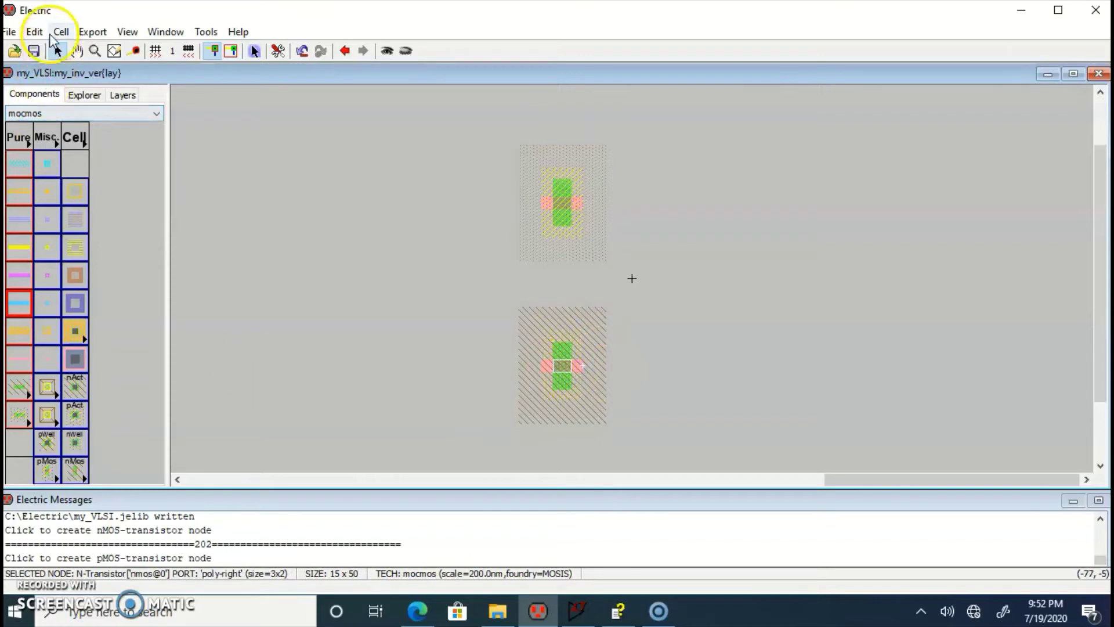
{"action": "left_click", "coordinate": [34, 31]}
{"action": "mouse_move", "coordinate": [93, 239]}
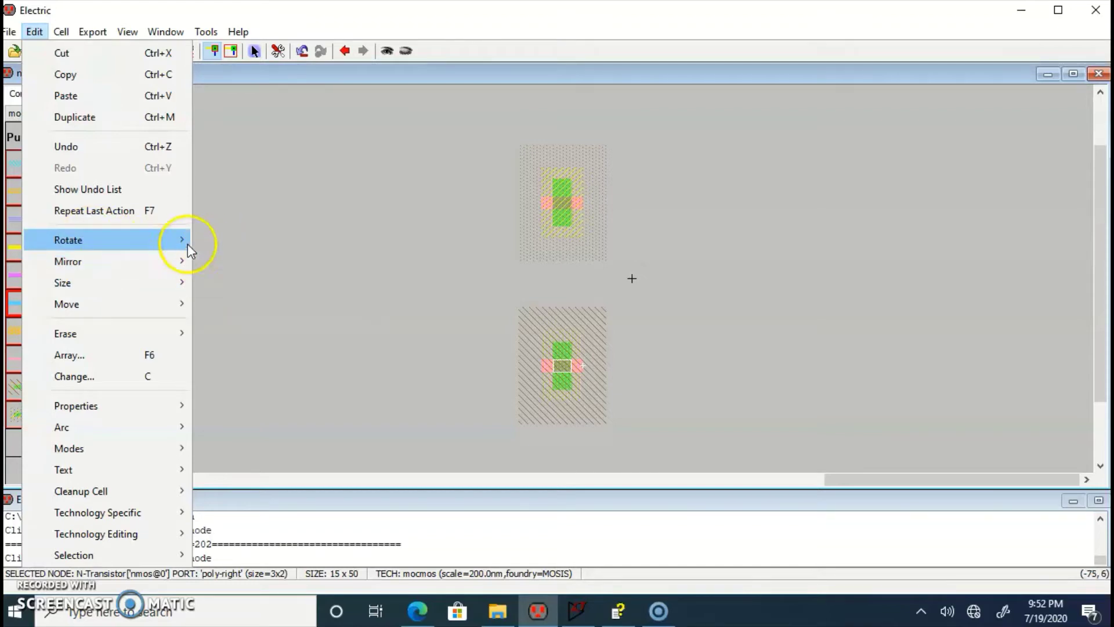
{"action": "left_click", "coordinate": [253, 243]}
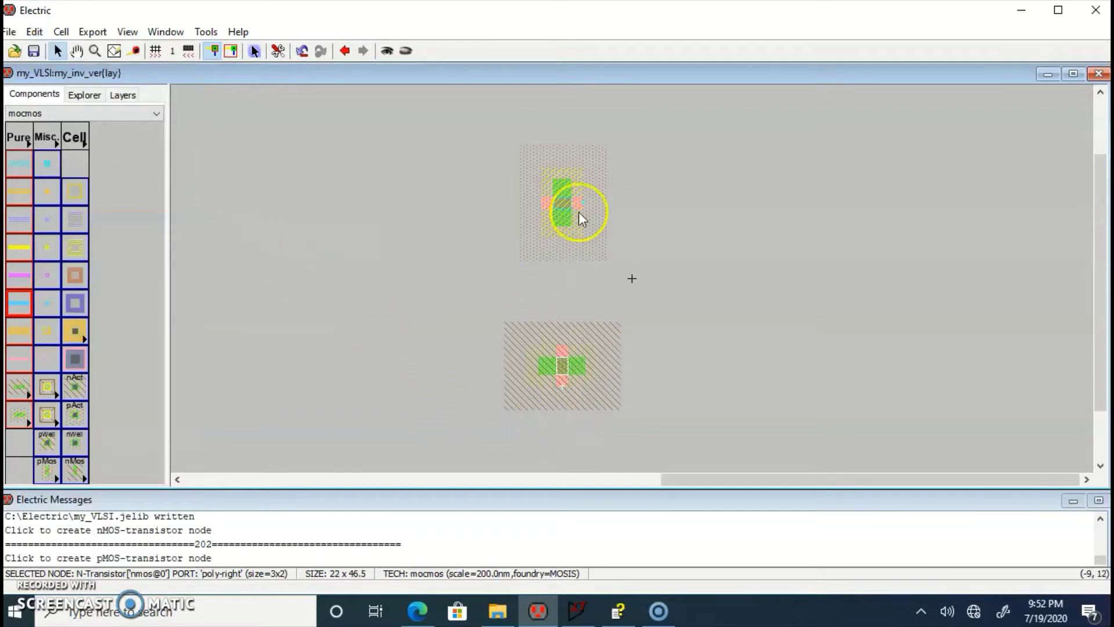
{"action": "left_click", "coordinate": [562, 203]}
{"action": "left_click", "coordinate": [34, 31]}
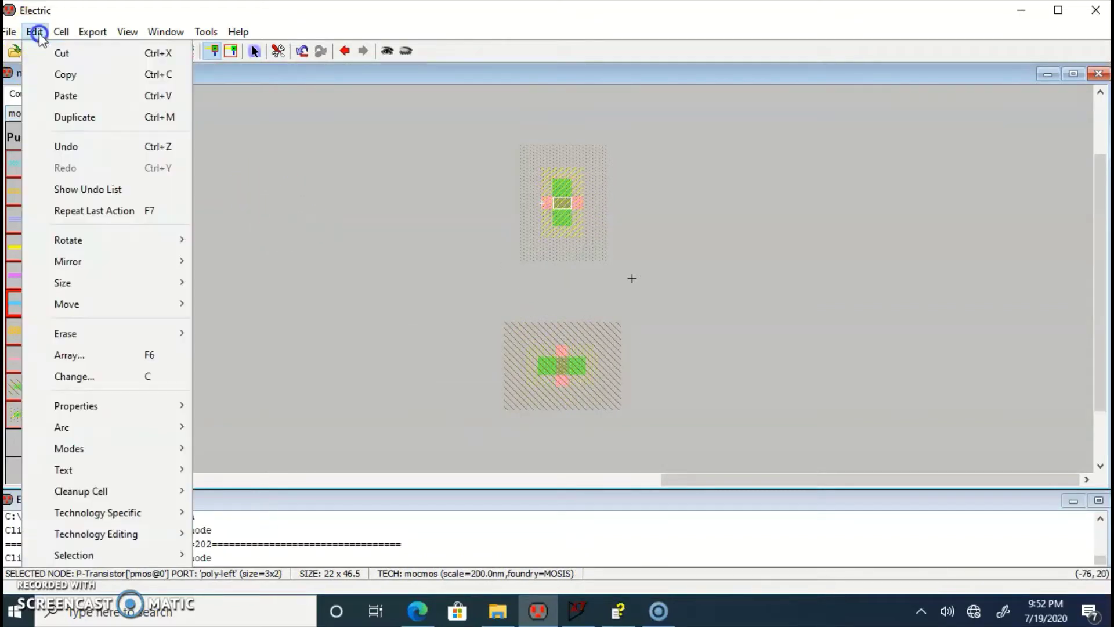
{"action": "mouse_move", "coordinate": [178, 243]}
{"action": "left_click", "coordinate": [253, 240]}
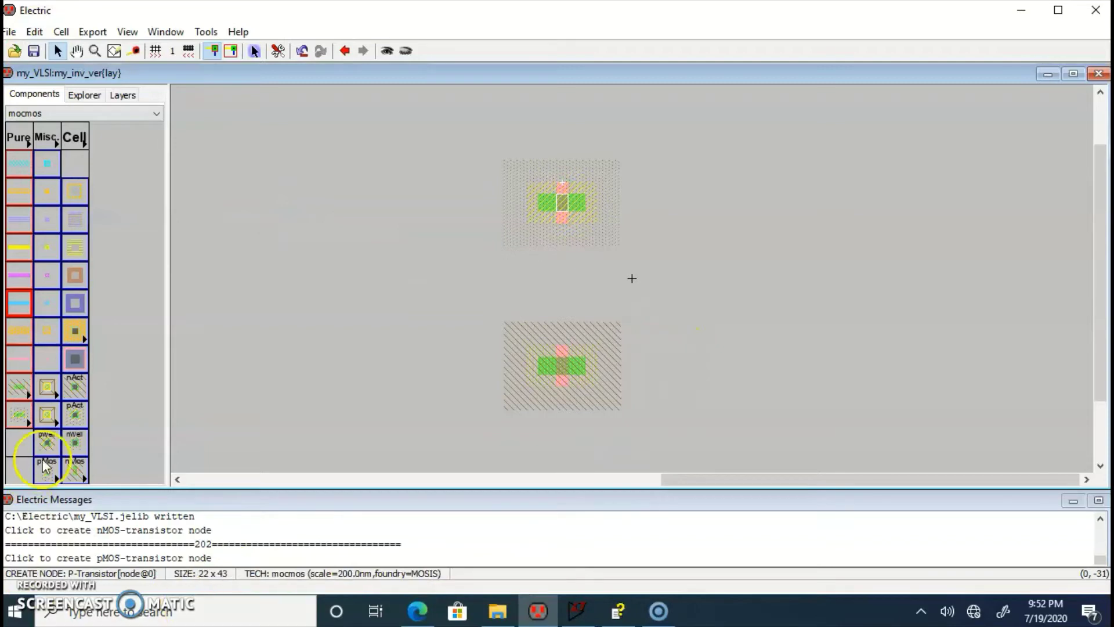
Place N-active contacts on both sides of the nMOS and P-active contacts on both sides of the pMOS
{"action": "left_click", "coordinate": [82, 397]}
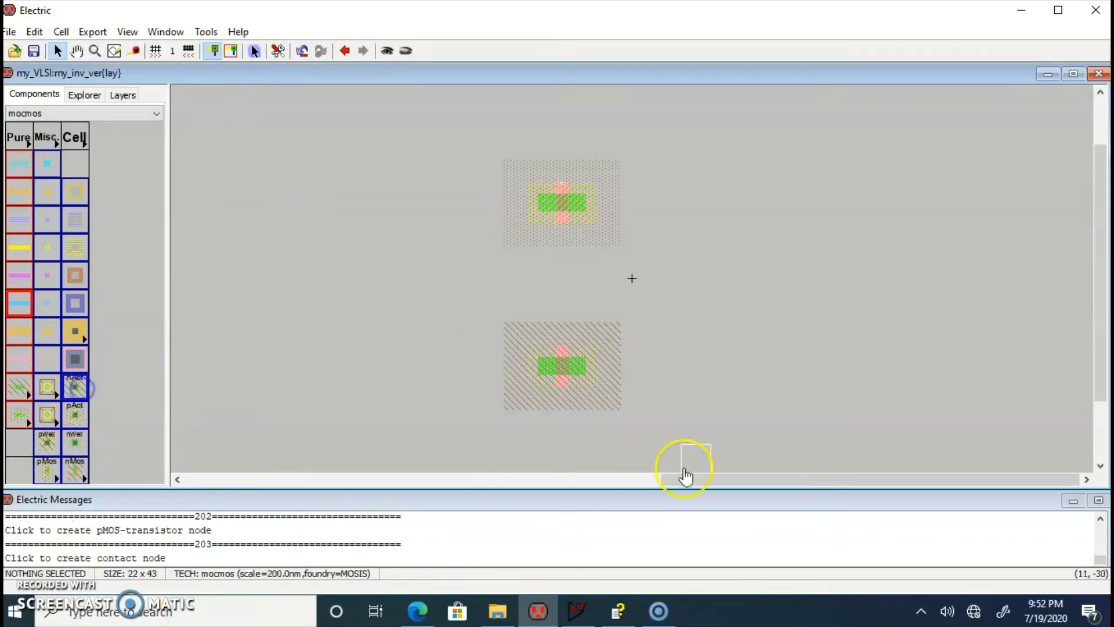
{"action": "left_click", "coordinate": [648, 371]}
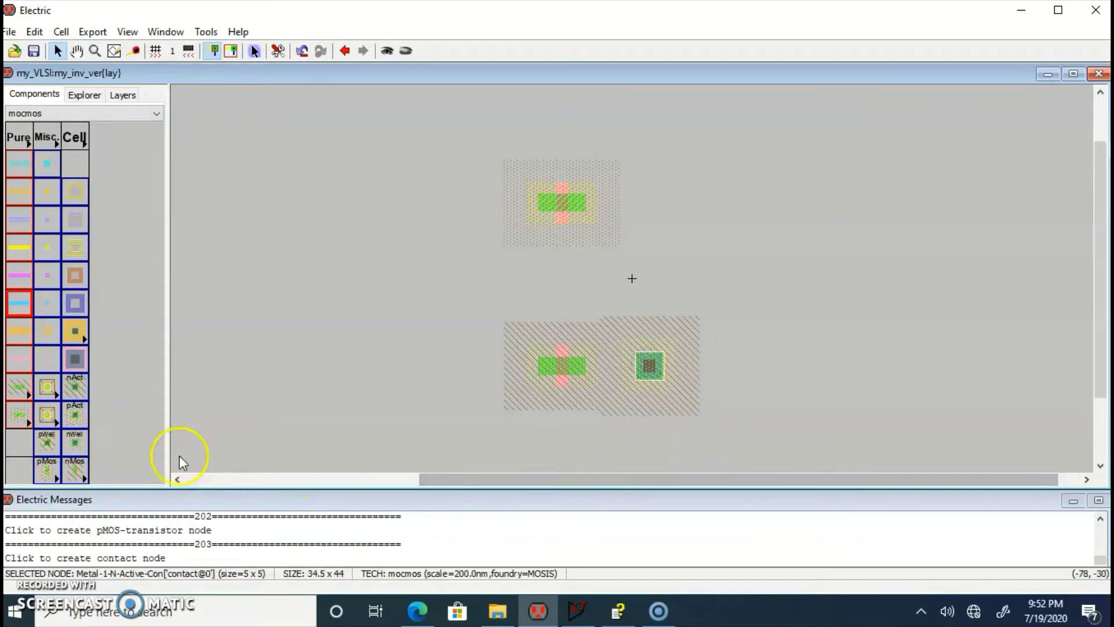
{"action": "left_click", "coordinate": [74, 386]}
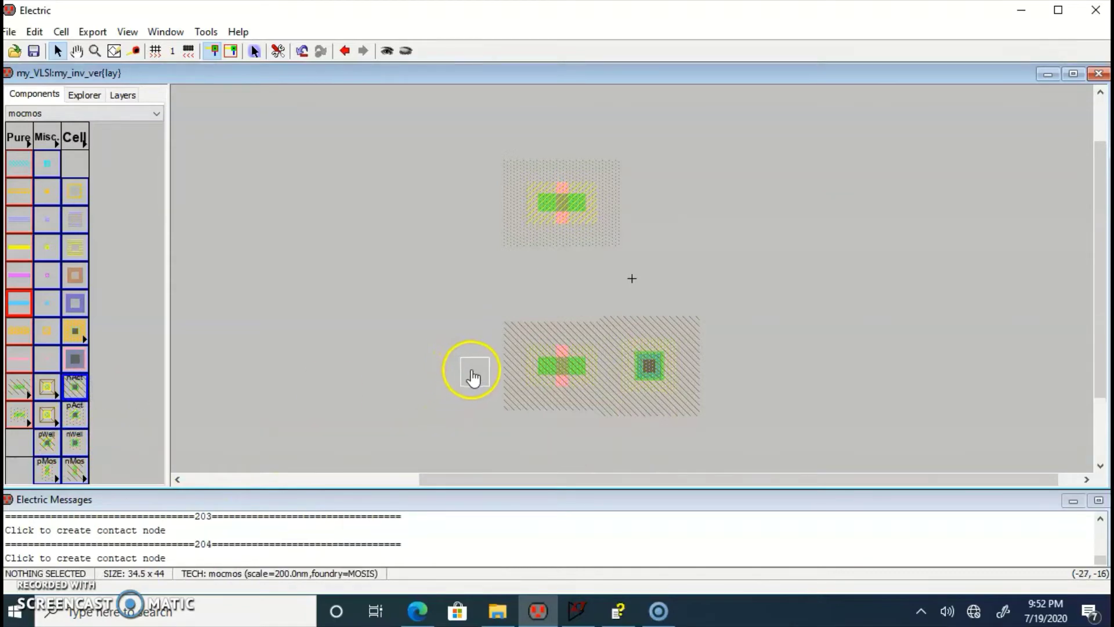
{"action": "left_click", "coordinate": [475, 371]}
{"action": "left_click", "coordinate": [74, 414]}
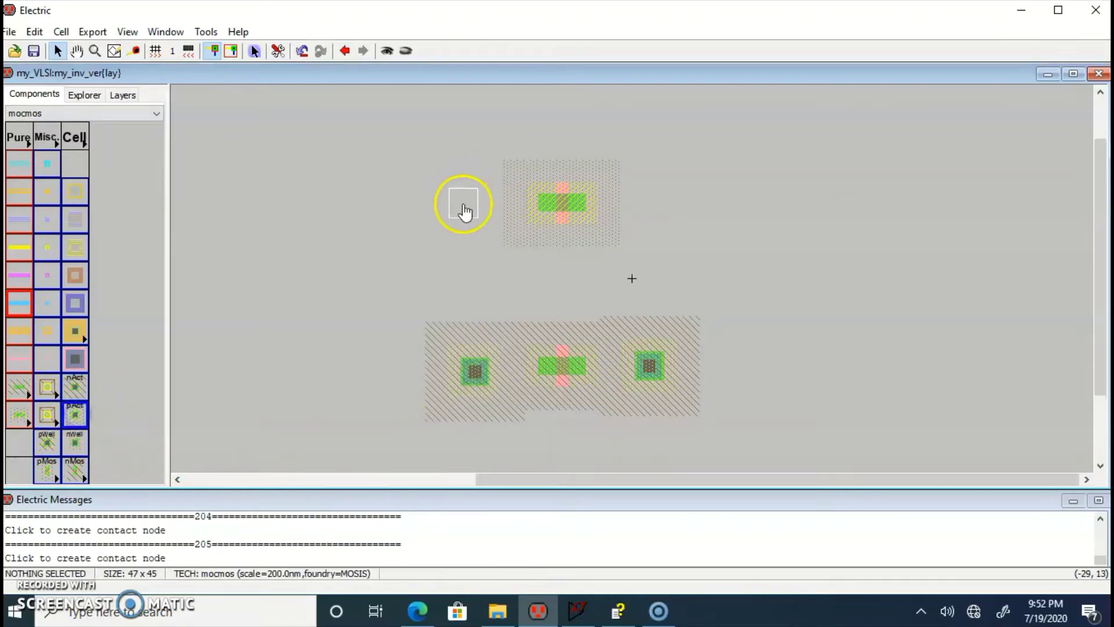
{"action": "left_click", "coordinate": [475, 203]}
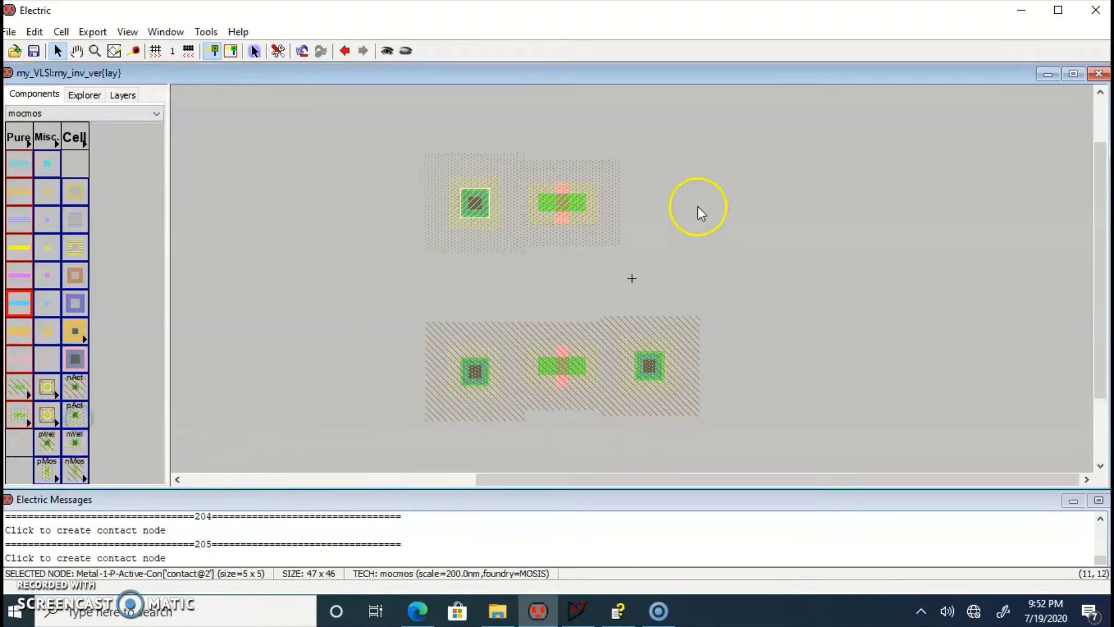
{"action": "left_click", "coordinate": [75, 413]}
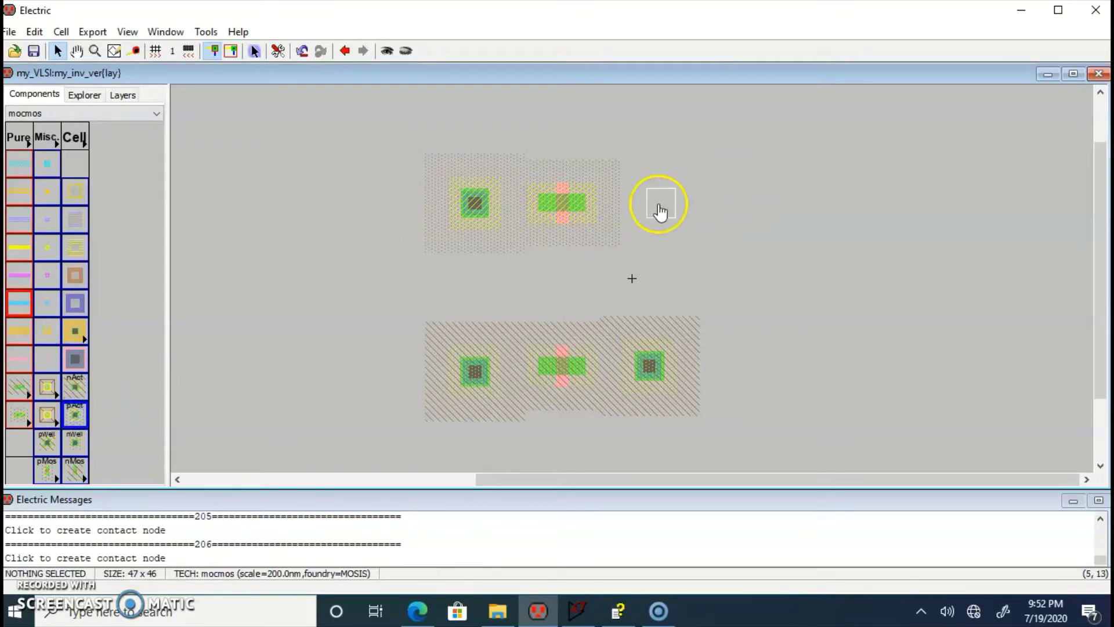
{"action": "left_click", "coordinate": [655, 203]}
Set the nMOS transistor width to 10 and the pMOS width to 20
{"action": "double_click", "coordinate": [564, 362]}
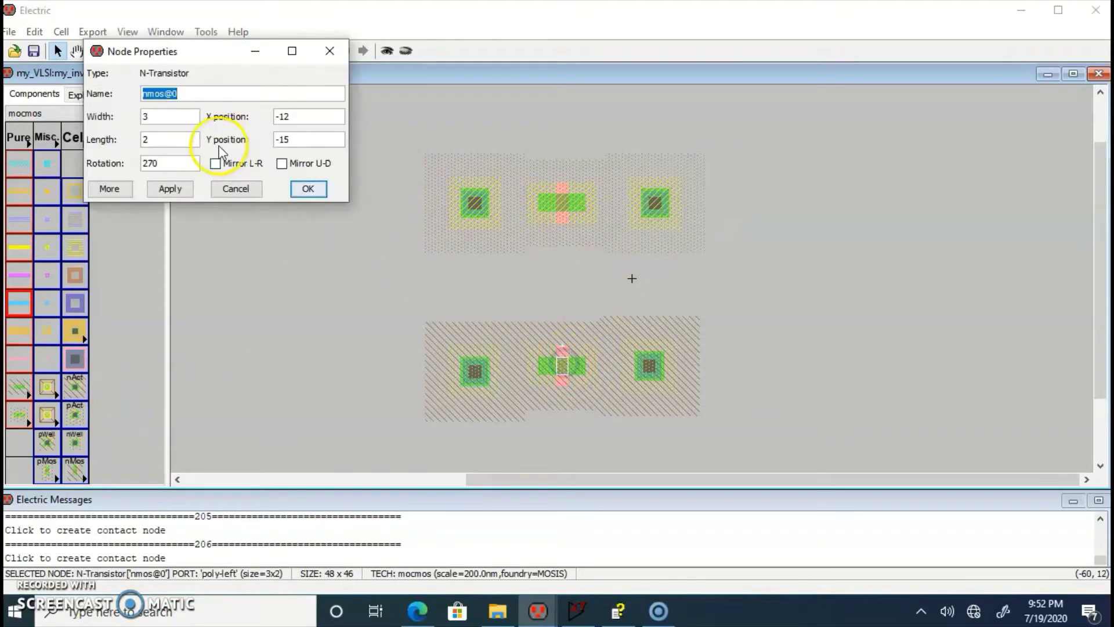
{"action": "double_click", "coordinate": [148, 116]}
{"action": "type", "text": "10"}
{"action": "key", "text": "Return"}
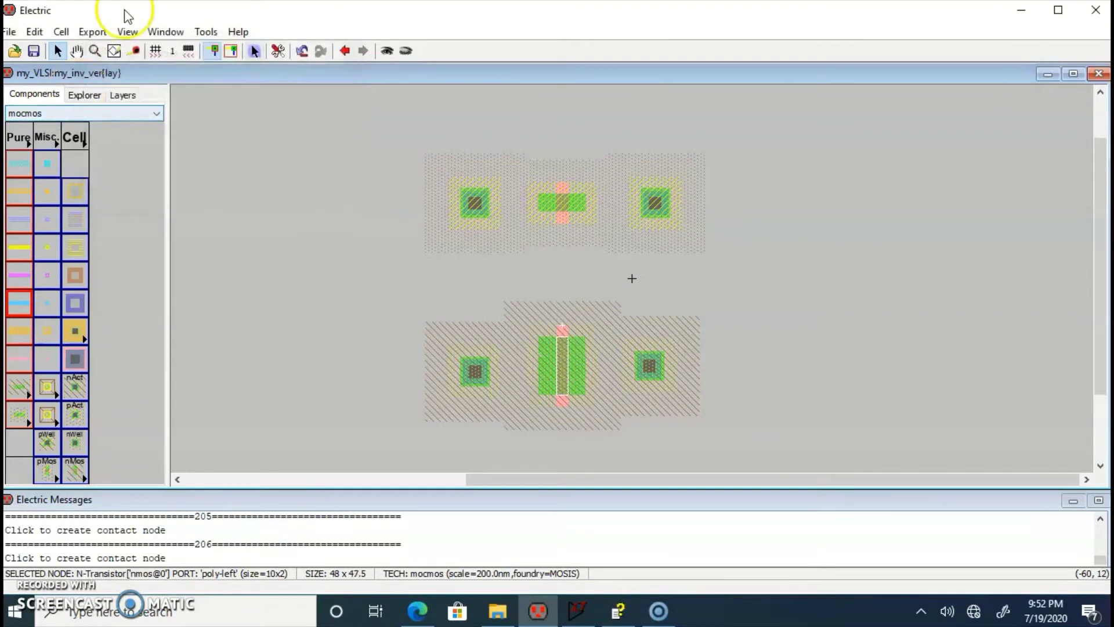
{"action": "left_click", "coordinate": [549, 187]}
{"action": "double_click", "coordinate": [567, 202]}
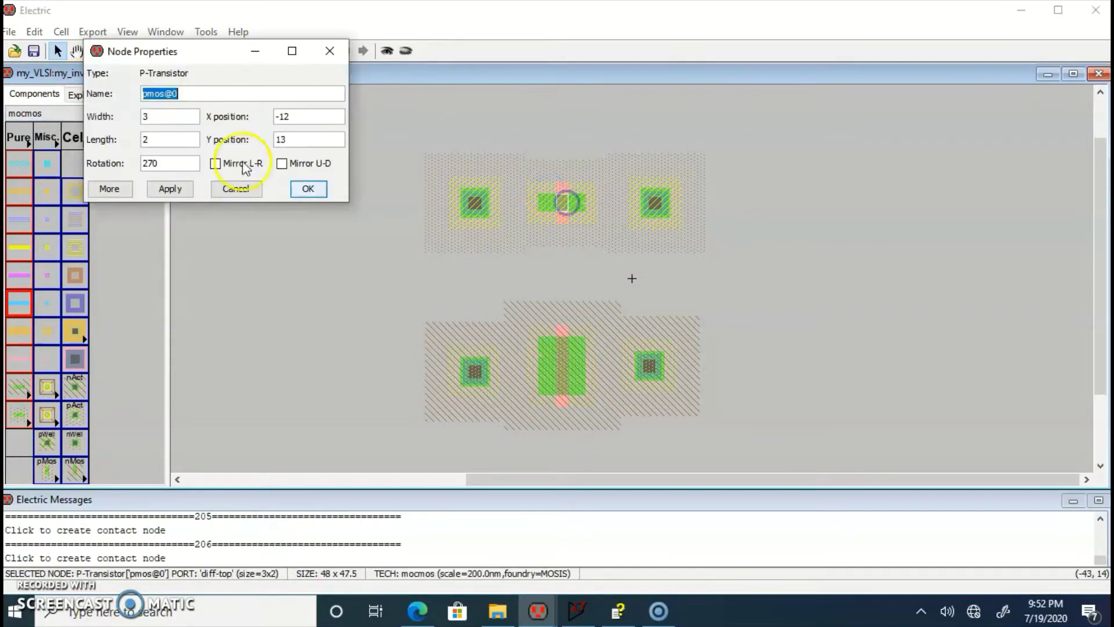
{"action": "double_click", "coordinate": [146, 116]}
{"action": "type", "text": "20"}
{"action": "key", "text": "Return"}
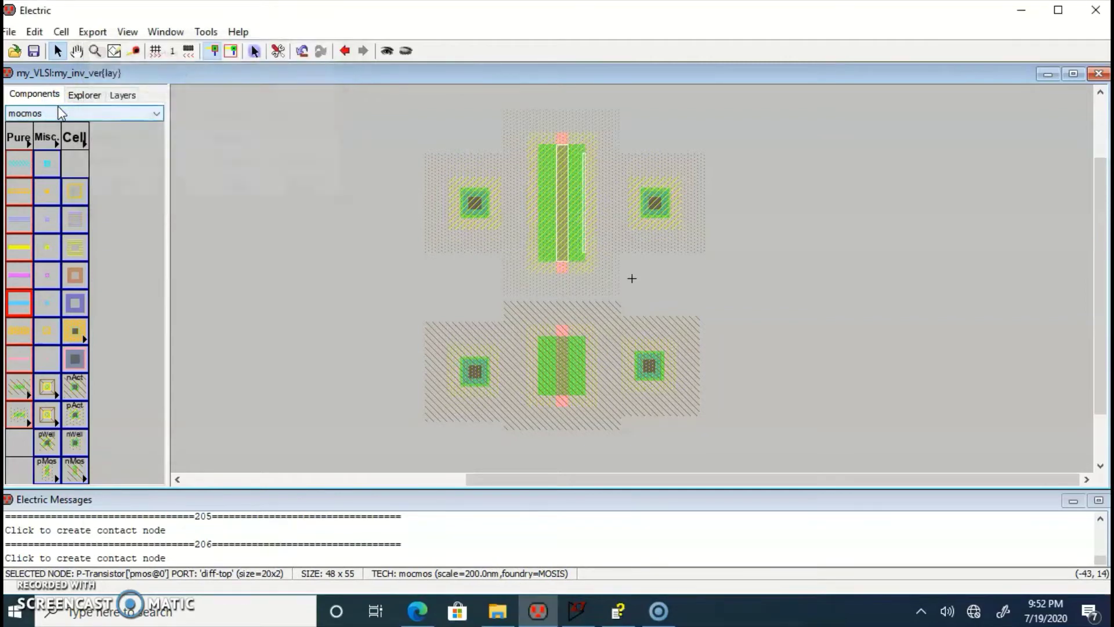
Resize both P-active contacts to 5 x 20
{"action": "double_click", "coordinate": [661, 209]}
{"action": "double_click", "coordinate": [152, 141]}
{"action": "type", "text": "20"}
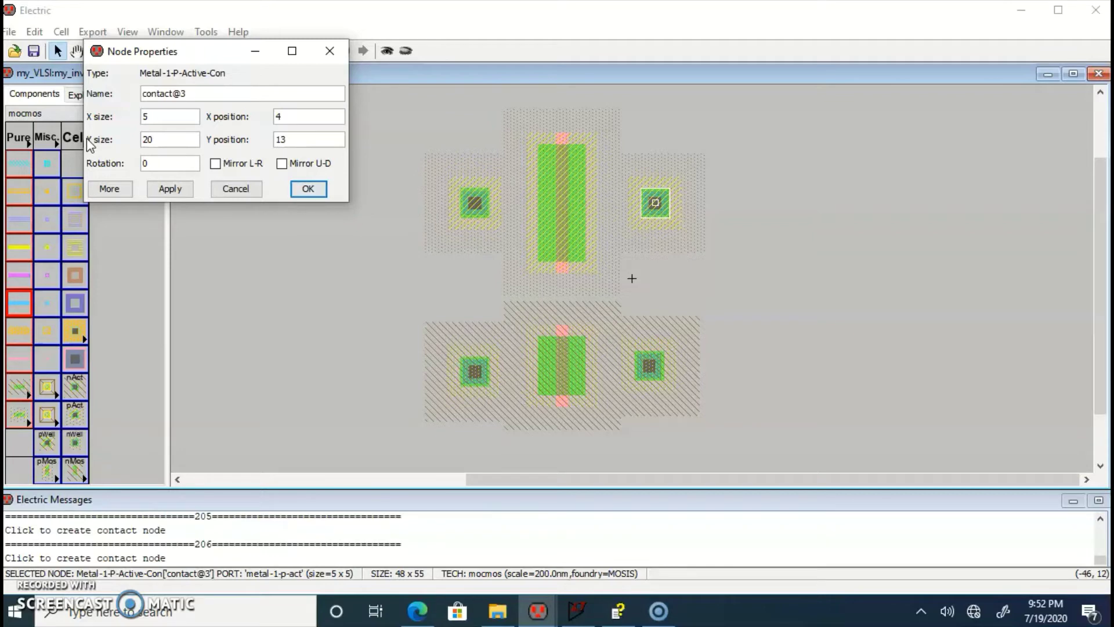
{"action": "left_click", "coordinate": [308, 189]}
{"action": "double_click", "coordinate": [464, 207]}
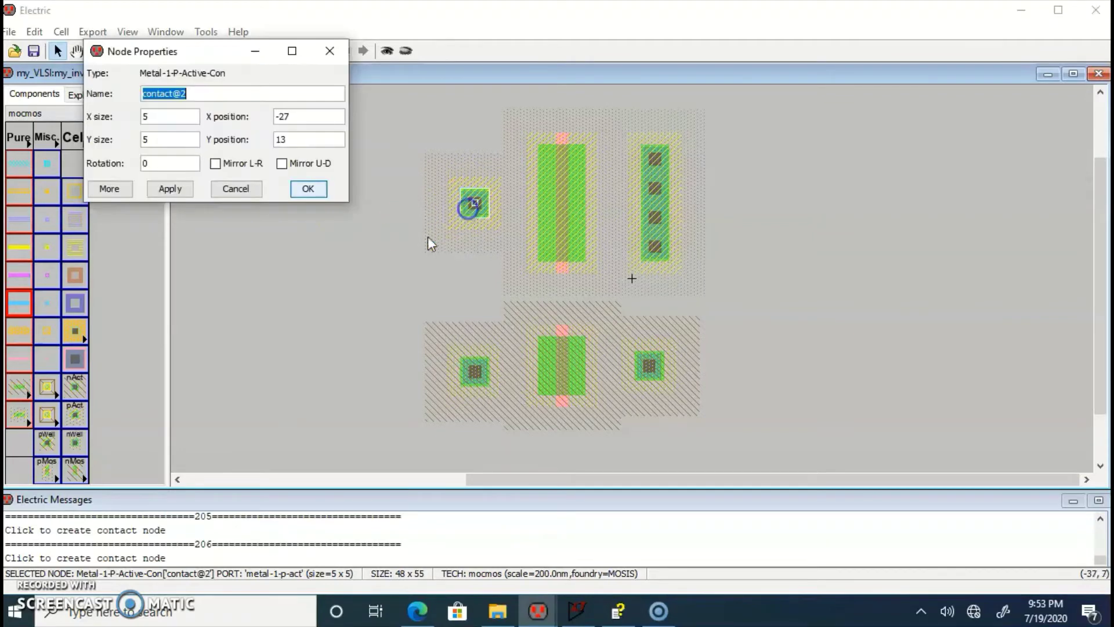
{"action": "double_click", "coordinate": [184, 141]}
{"action": "type", "text": "20"}
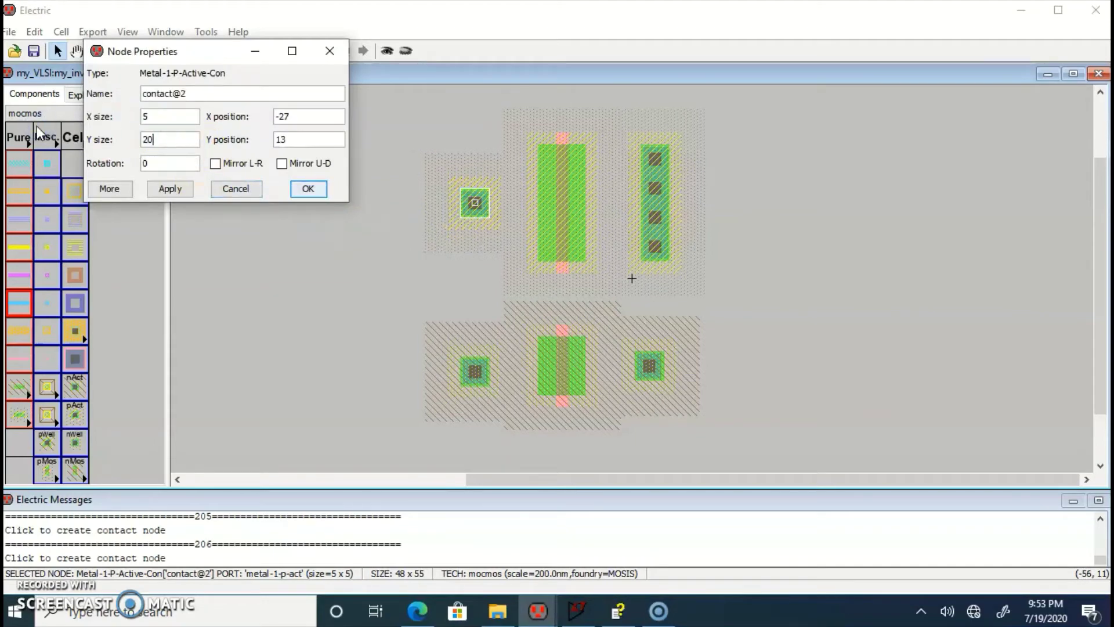
{"action": "key", "text": "Return"}
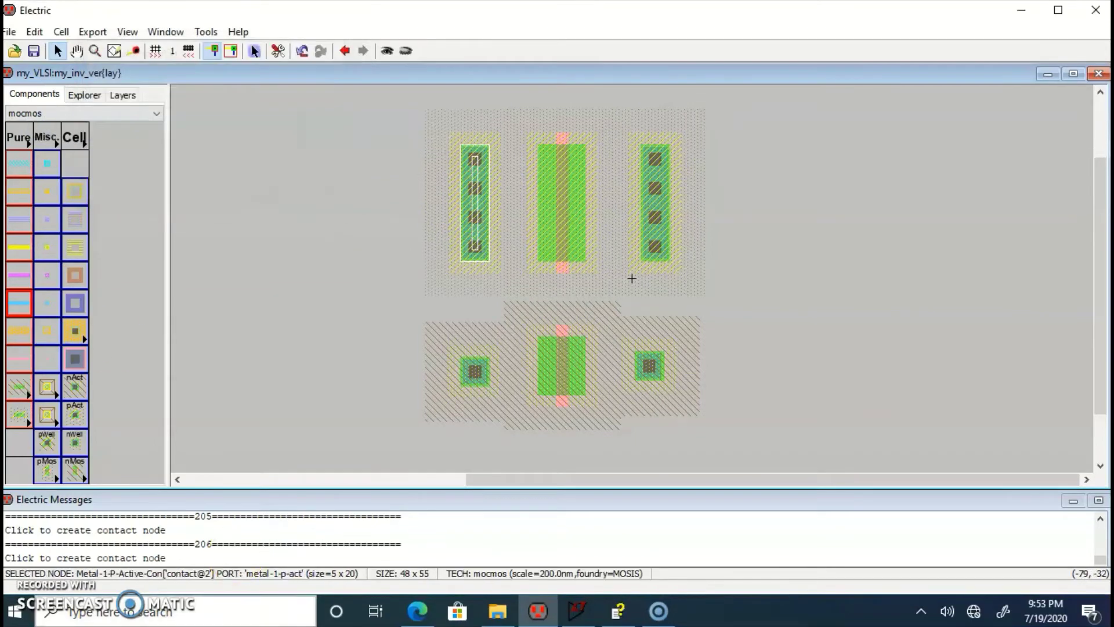
Resize both N-active contacts to 5 x 10
{"action": "left_click", "coordinate": [476, 370]}
{"action": "double_click", "coordinate": [477, 374]}
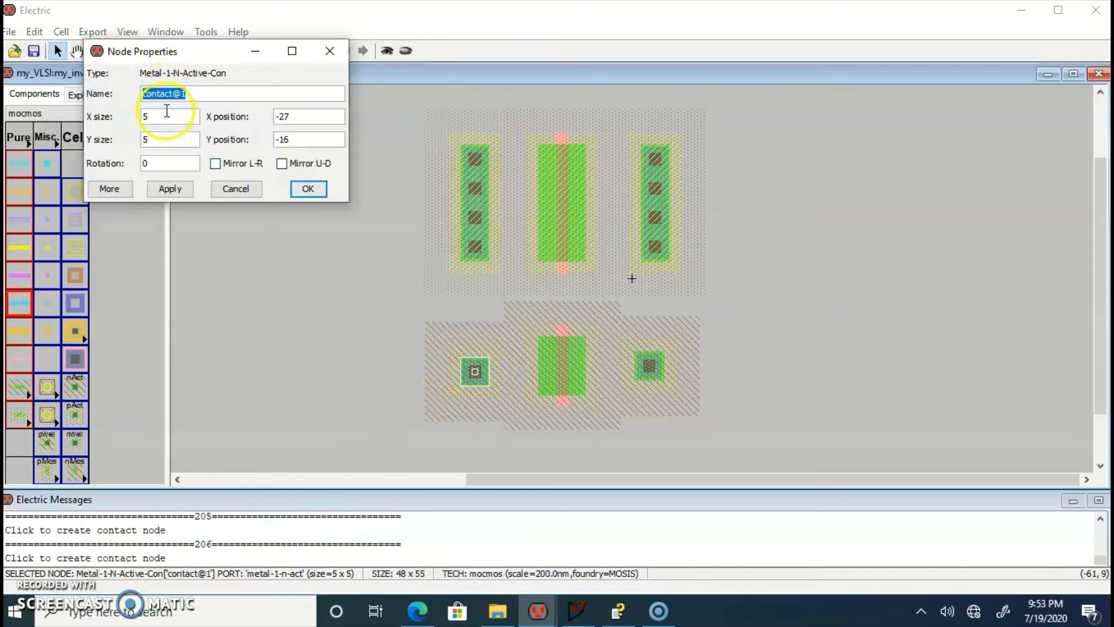
{"action": "double_click", "coordinate": [164, 139]}
{"action": "type", "text": "10"}
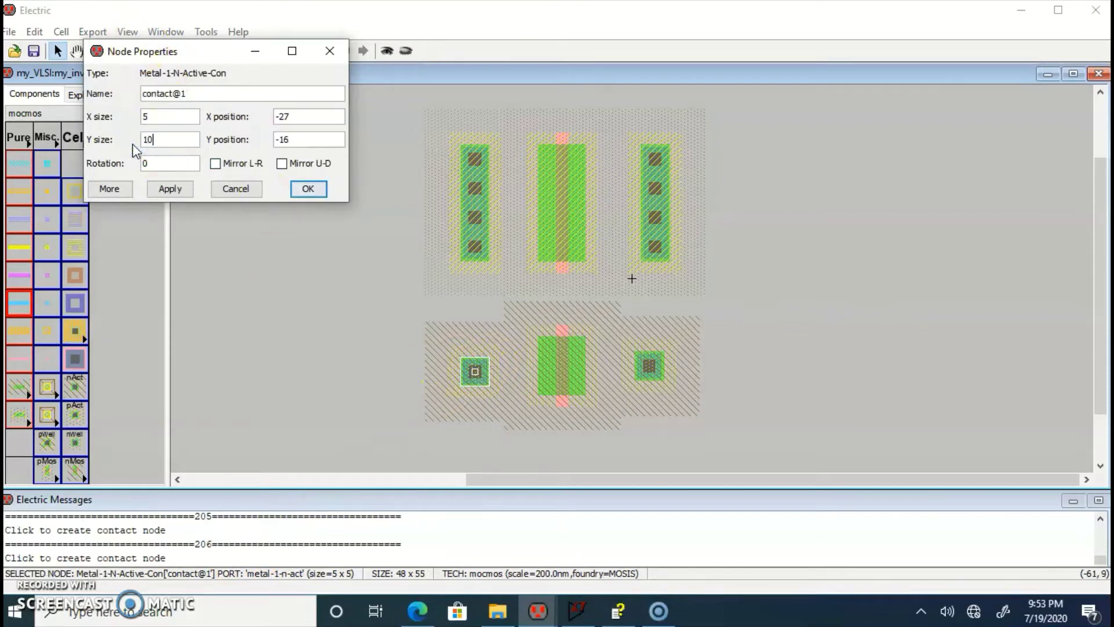
{"action": "key", "text": "Return"}
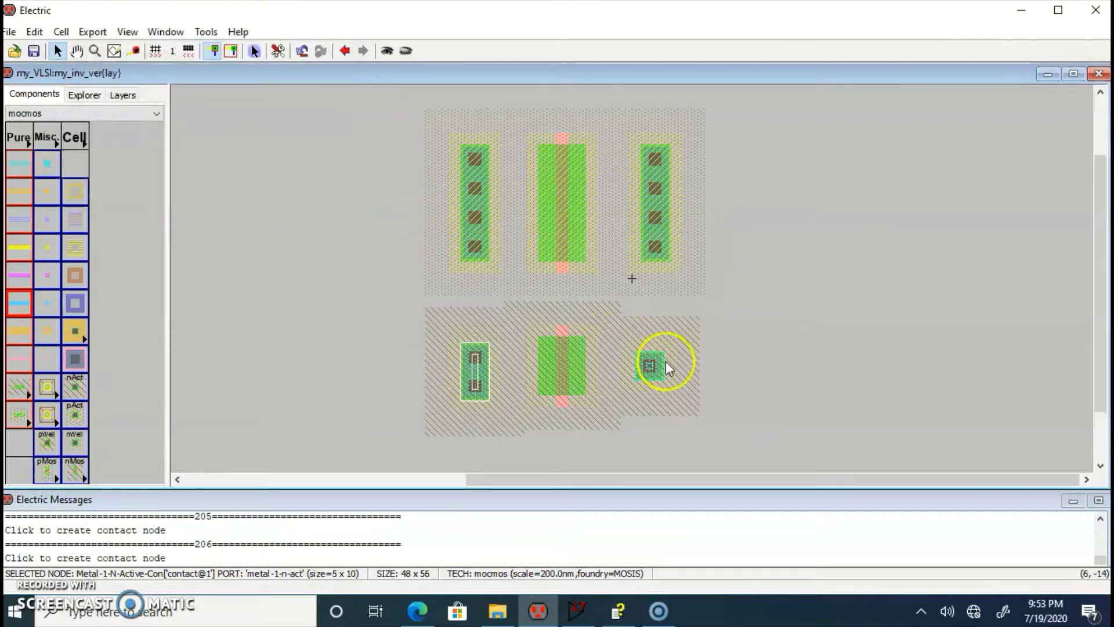
{"action": "double_click", "coordinate": [656, 365]}
{"action": "double_click", "coordinate": [166, 139]}
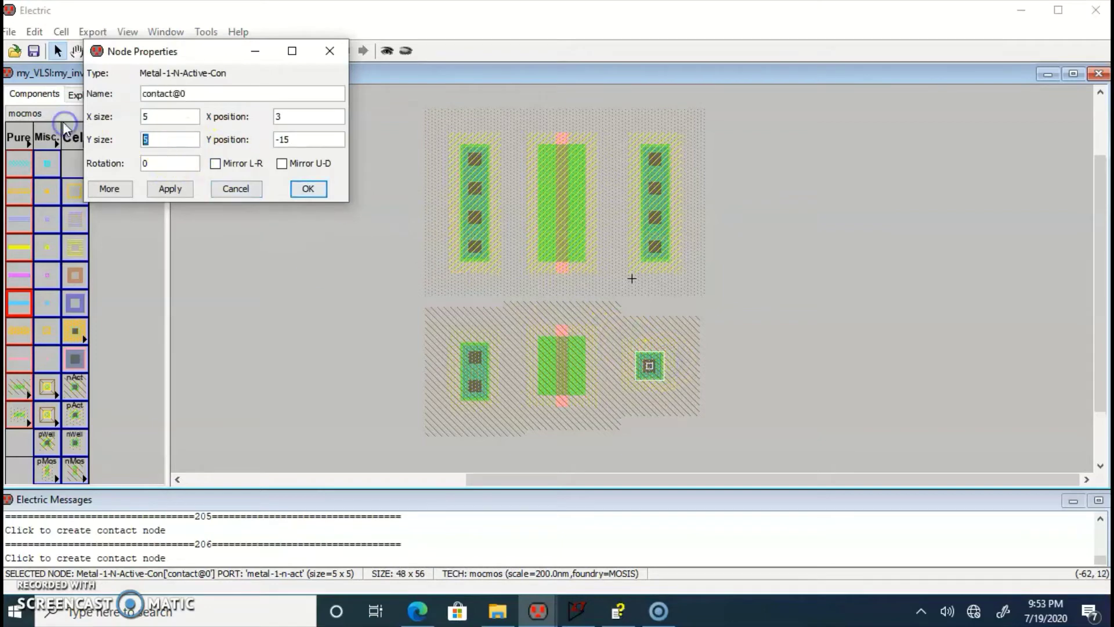
{"action": "type", "text": "10"}
{"action": "key", "text": "Return"}
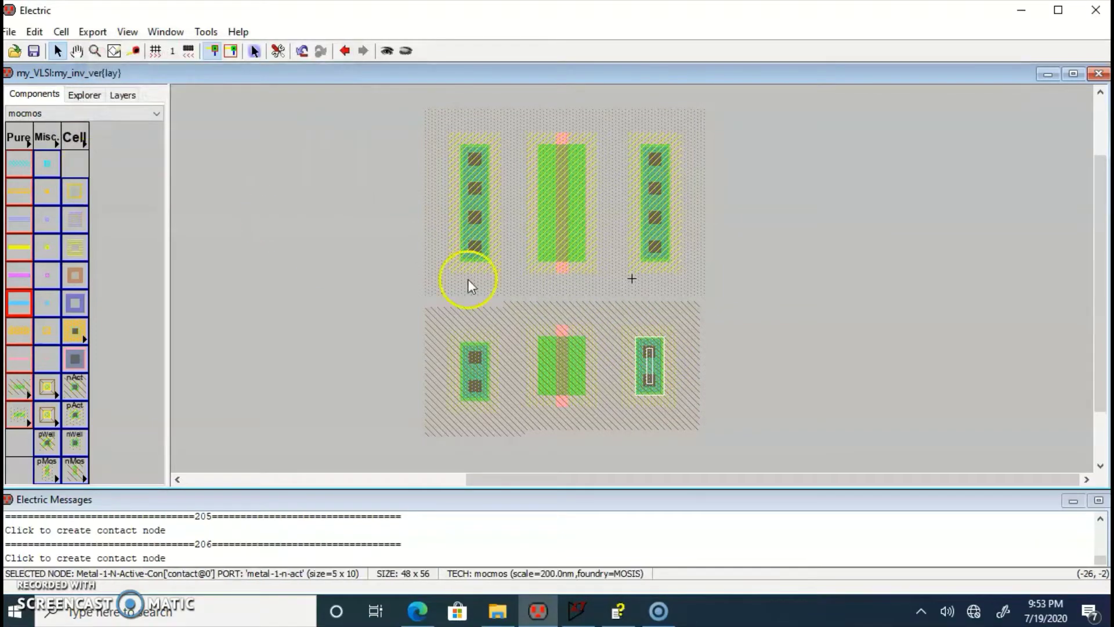
{"action": "left_click", "coordinate": [886, 370]}
Wire the left N-active contact to the nMOS with an N-Active arc and move it two units right against the transistor
{"action": "left_click", "coordinate": [469, 374]}
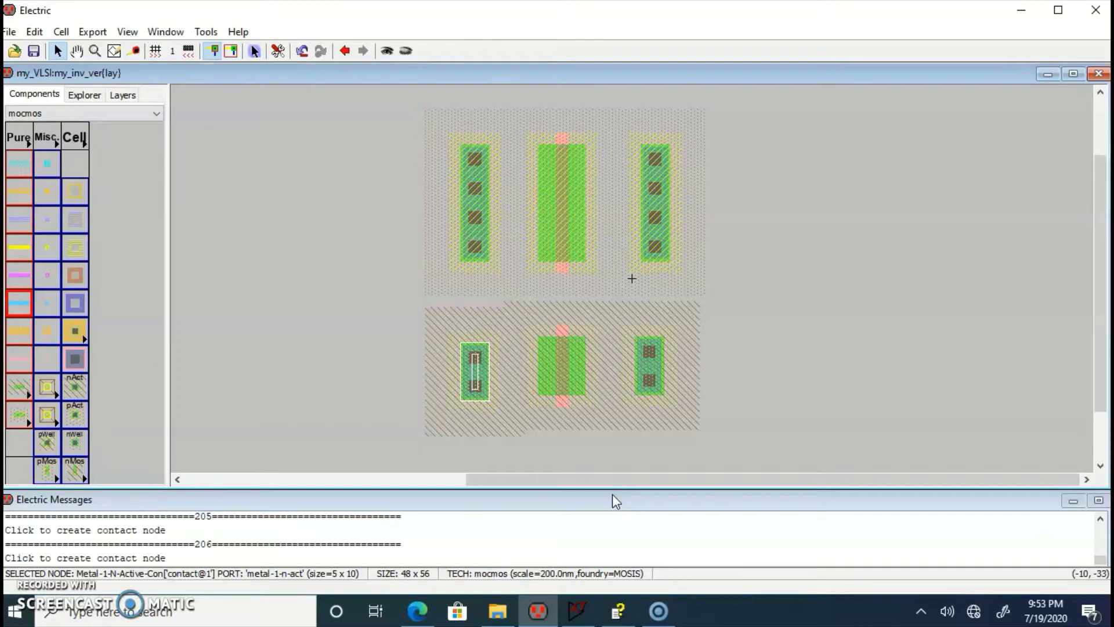
{"action": "key", "text": "Up"}
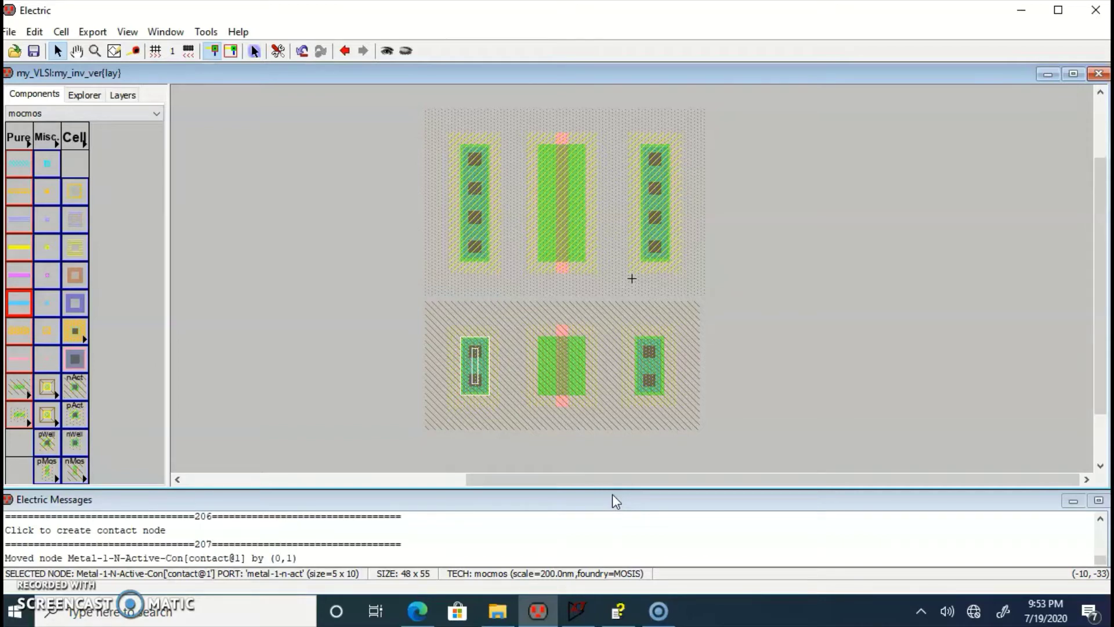
{"action": "left_click", "coordinate": [677, 473]}
{"action": "left_click", "coordinate": [464, 388]}
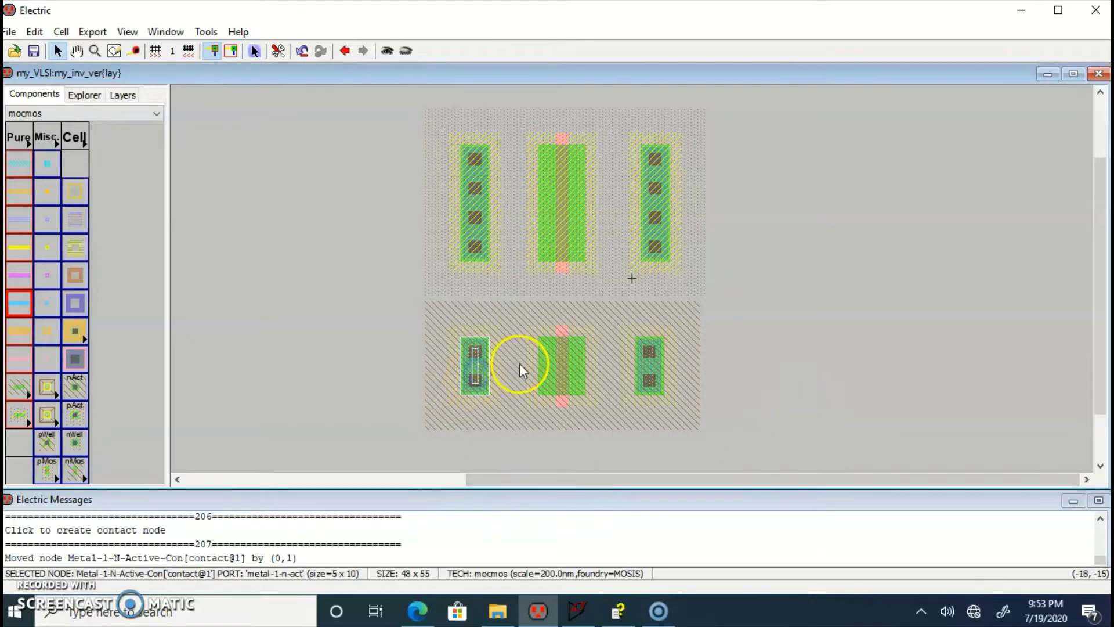
{"action": "right_click_drag", "start_coordinate": [532, 367], "coordinate": [538, 365]}
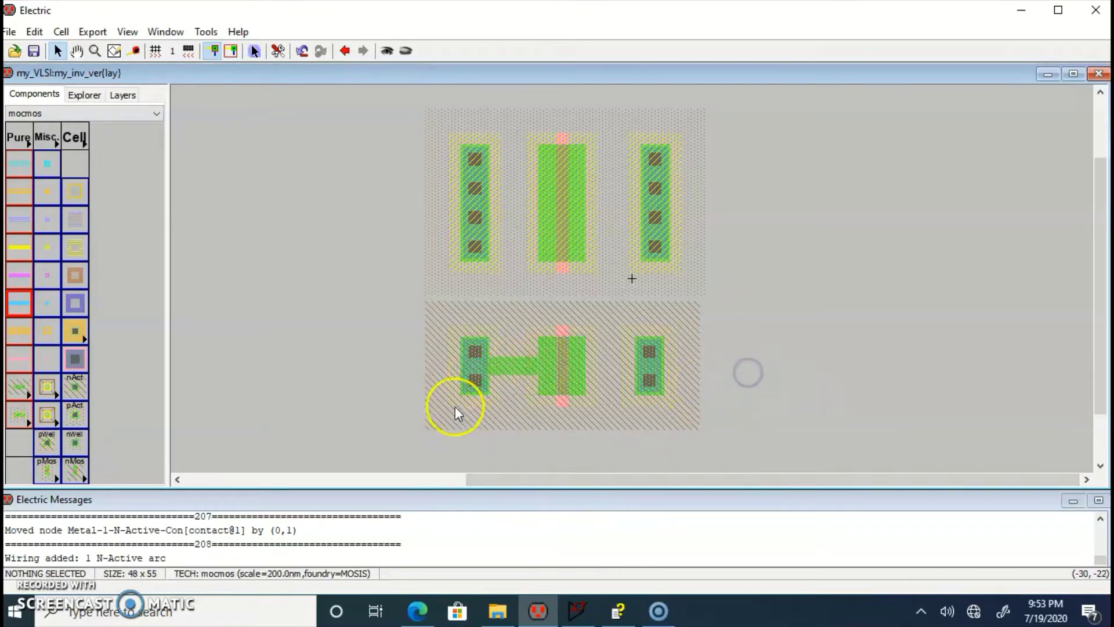
{"action": "left_click", "coordinate": [476, 384]}
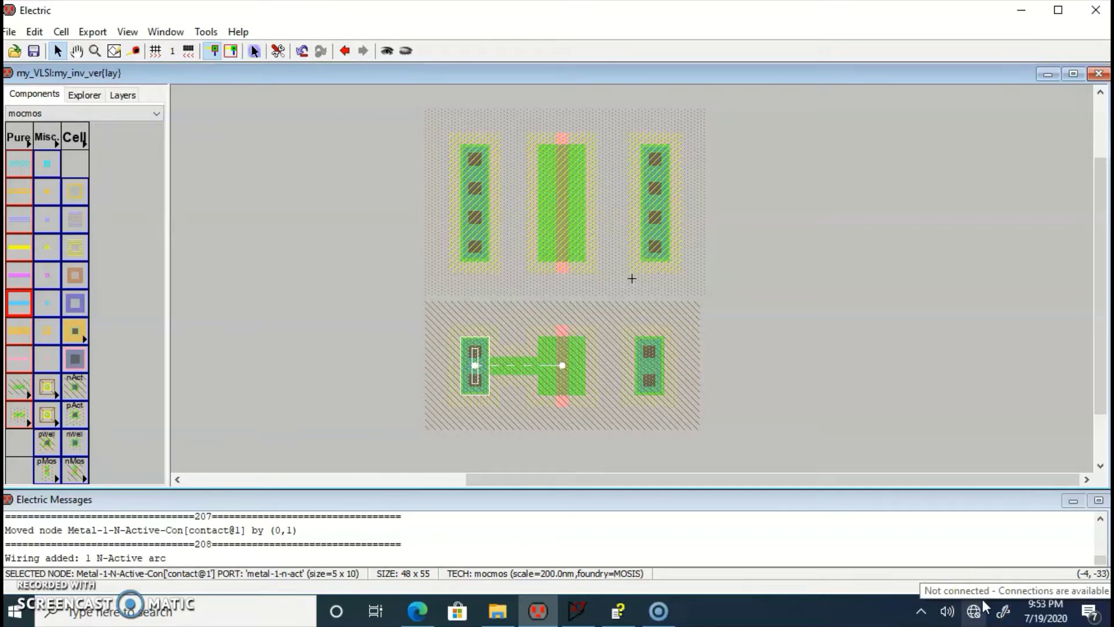
{"action": "key", "text": "Right"}
{"action": "key", "text": "Right"}
{"action": "key", "text": "Right"}
{"action": "key", "text": "Right"}
{"action": "key", "text": "Right"}
{"action": "key", "text": "Right"}
{"action": "key", "text": "Right"}
{"action": "key", "text": "Right"}
{"action": "key", "text": "Right"}
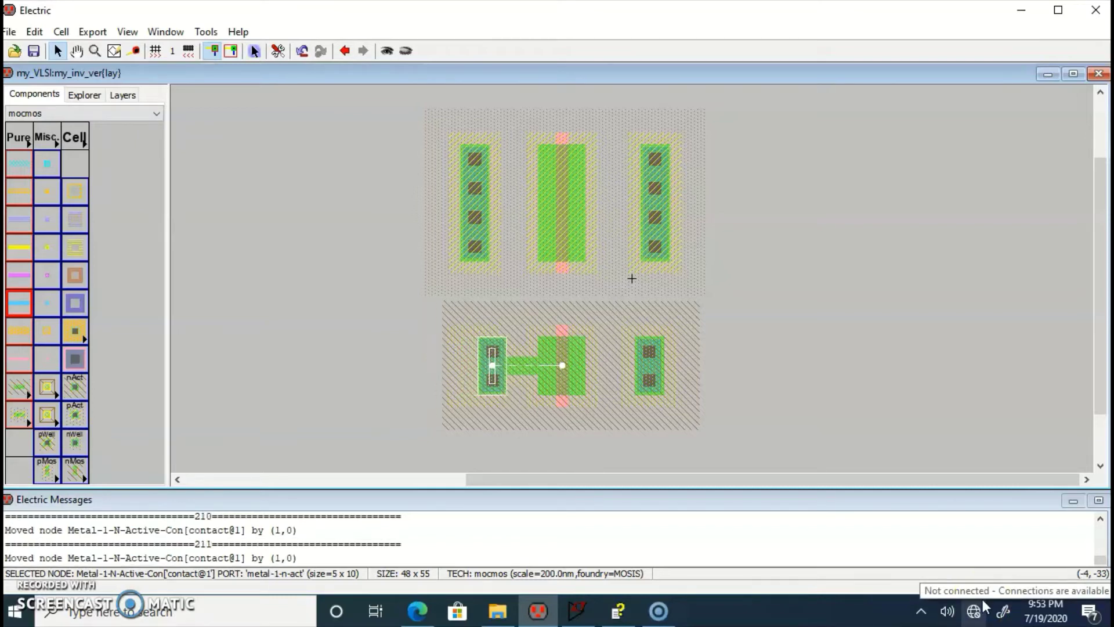
{"action": "key", "text": "Right"}
{"action": "key", "text": "Right"}
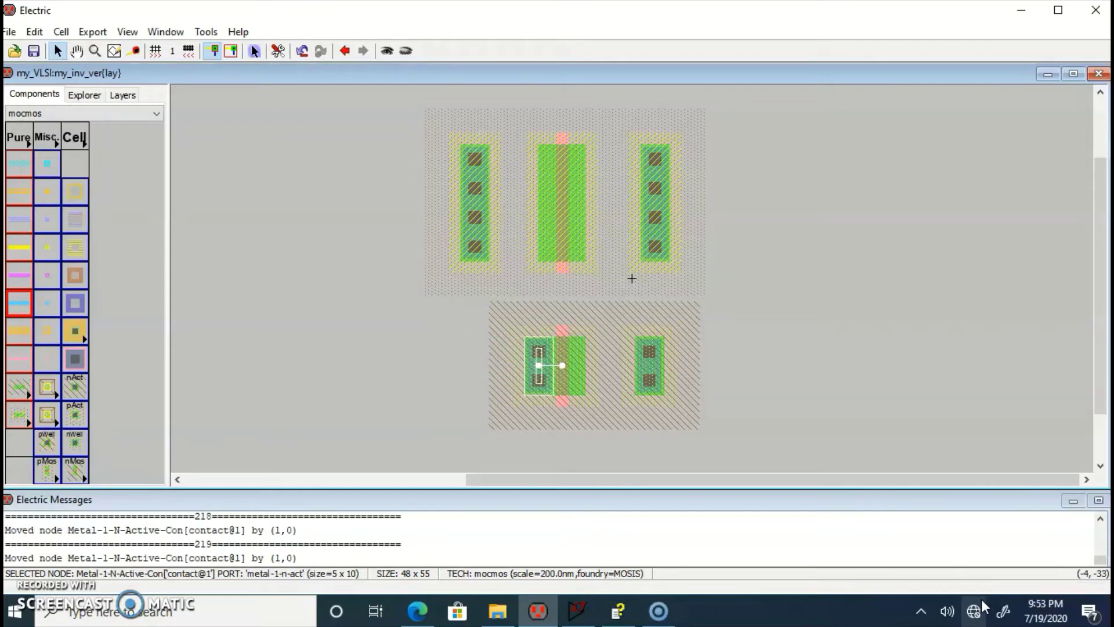
Wire the right N-active contact to the nMOS and move it two units left against the transistor
{"action": "left_click", "coordinate": [648, 386]}
{"action": "right_click", "coordinate": [568, 358]}
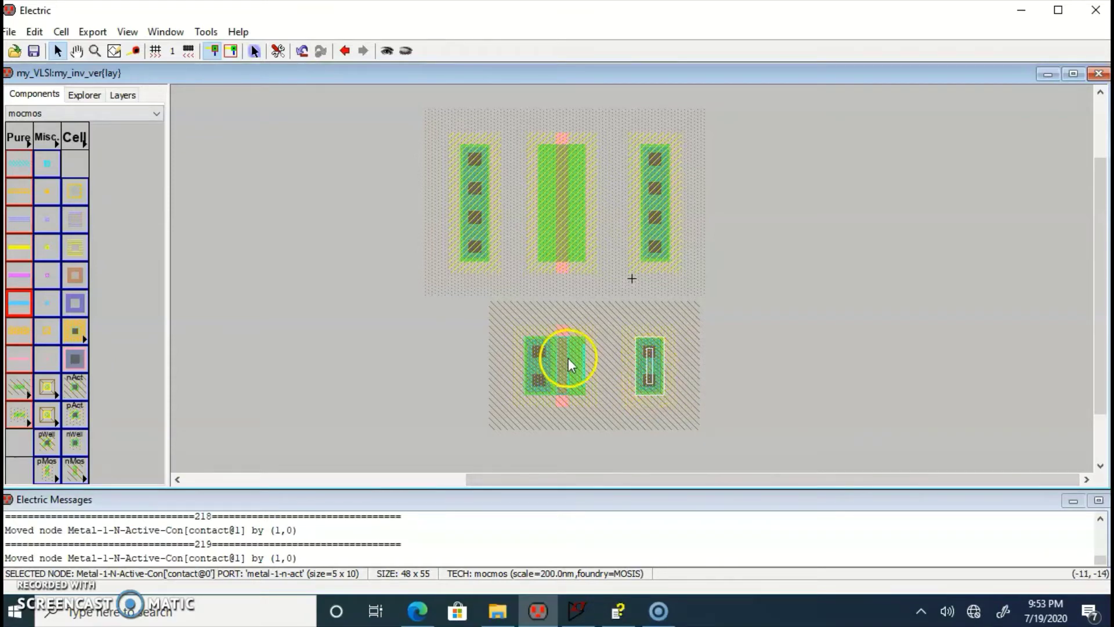
{"action": "left_click", "coordinate": [813, 390]}
{"action": "left_click", "coordinate": [645, 358]}
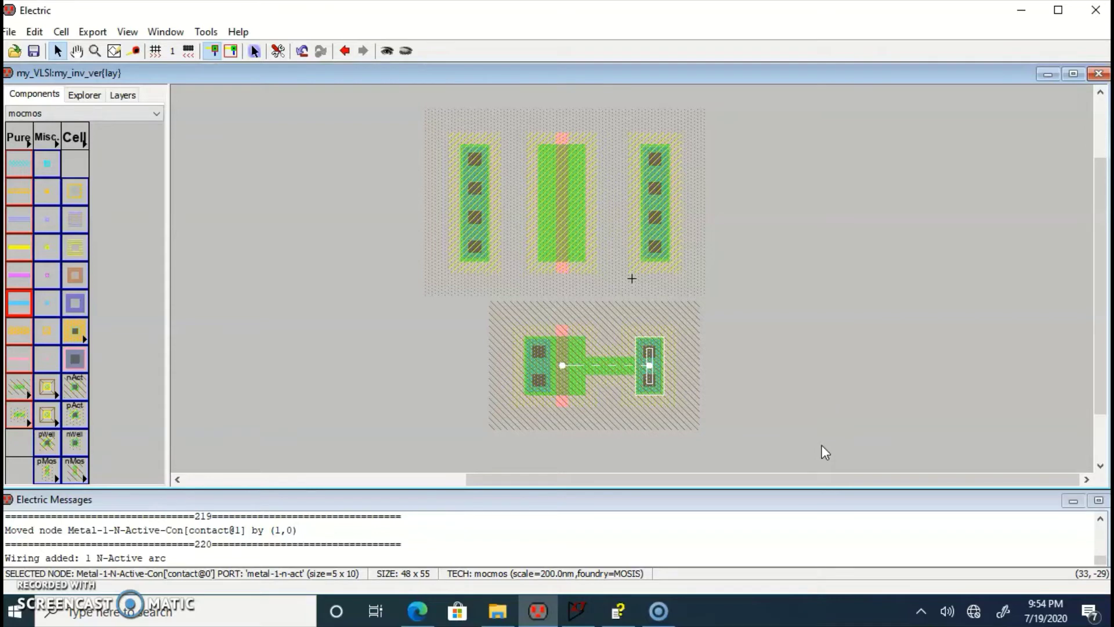
{"action": "key", "text": "Left"}
{"action": "key", "text": "Left"}
{"action": "key", "text": "Left"}
{"action": "key", "text": "Left"}
{"action": "key", "text": "Left"}
{"action": "key", "text": "Left"}
{"action": "key", "text": "Left"}
{"action": "key", "text": "Left"}
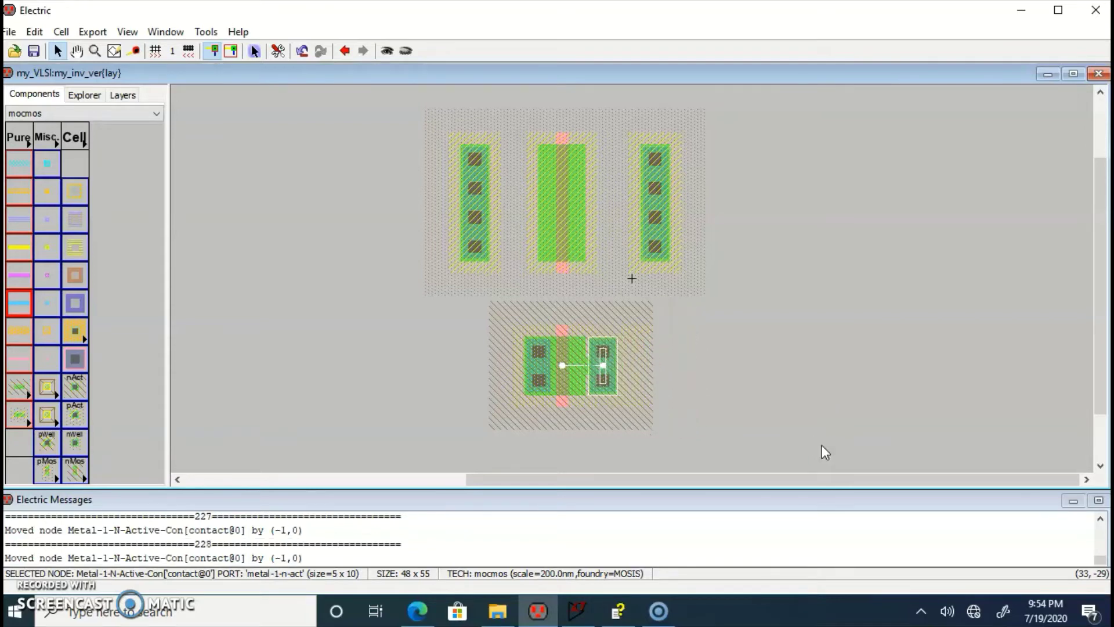
{"action": "key", "text": "Left"}
{"action": "key", "text": "Left"}
{"action": "key", "text": "Left"}
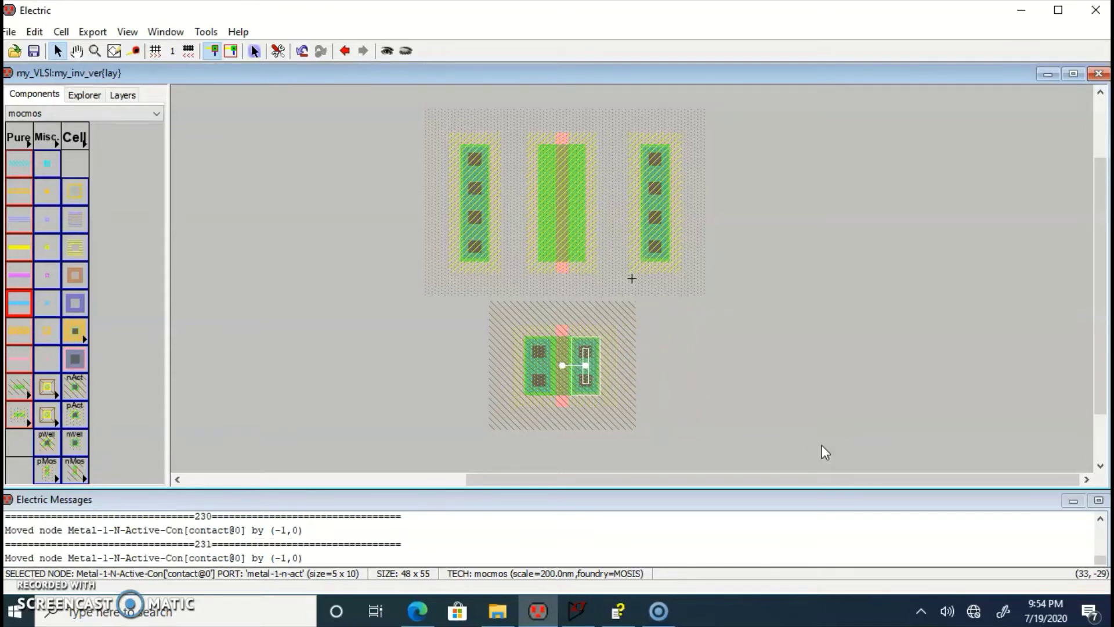
Connect the right and left P-active contacts to the pMOS with P-Active arcs
{"action": "left_click", "coordinate": [800, 373]}
{"action": "left_click", "coordinate": [649, 211]}
{"action": "right_click", "coordinate": [583, 194]}
{"action": "left_click", "coordinate": [739, 217]}
{"action": "left_click", "coordinate": [483, 199]}
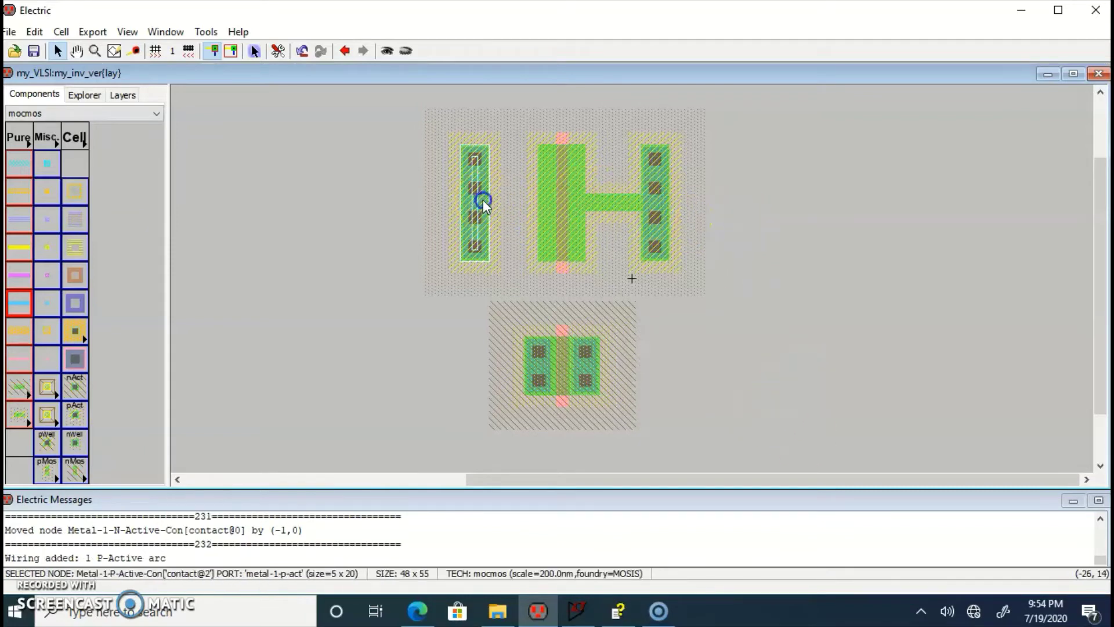
{"action": "right_click", "coordinate": [541, 199]}
{"action": "left_click", "coordinate": [751, 232]}
Nudge both P-active contacts against the pMOS and run a design-rule check with F5
{"action": "left_click", "coordinate": [666, 215]}
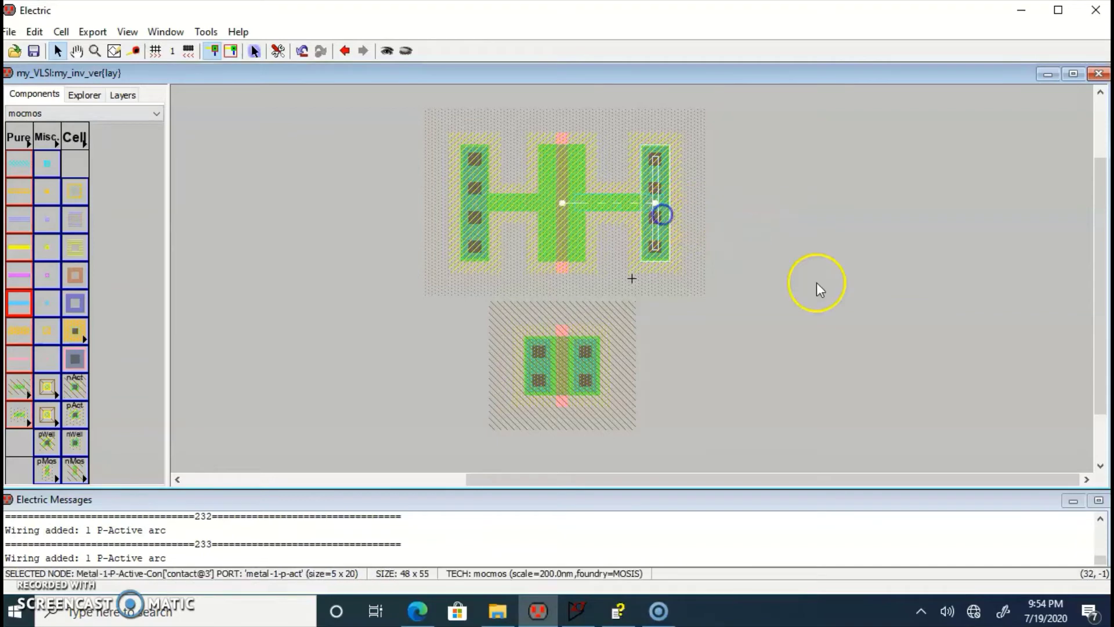
{"action": "key", "text": "Left"}
{"action": "key", "text": "Left"}
{"action": "key", "text": "Left"}
{"action": "key", "text": "Left"}
{"action": "key", "text": "Left"}
{"action": "key", "text": "Left"}
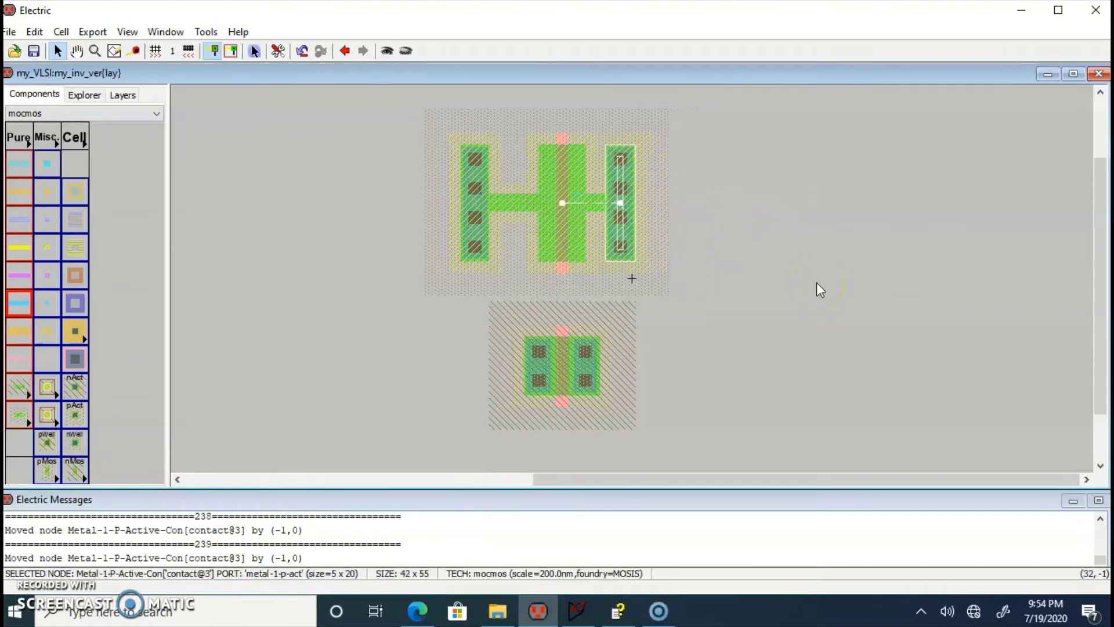
{"action": "key", "text": "Left"}
{"action": "key", "text": "Left"}
{"action": "key", "text": "Left"}
{"action": "key", "text": "Left"}
{"action": "key", "text": "Left"}
{"action": "key", "text": "Left"}
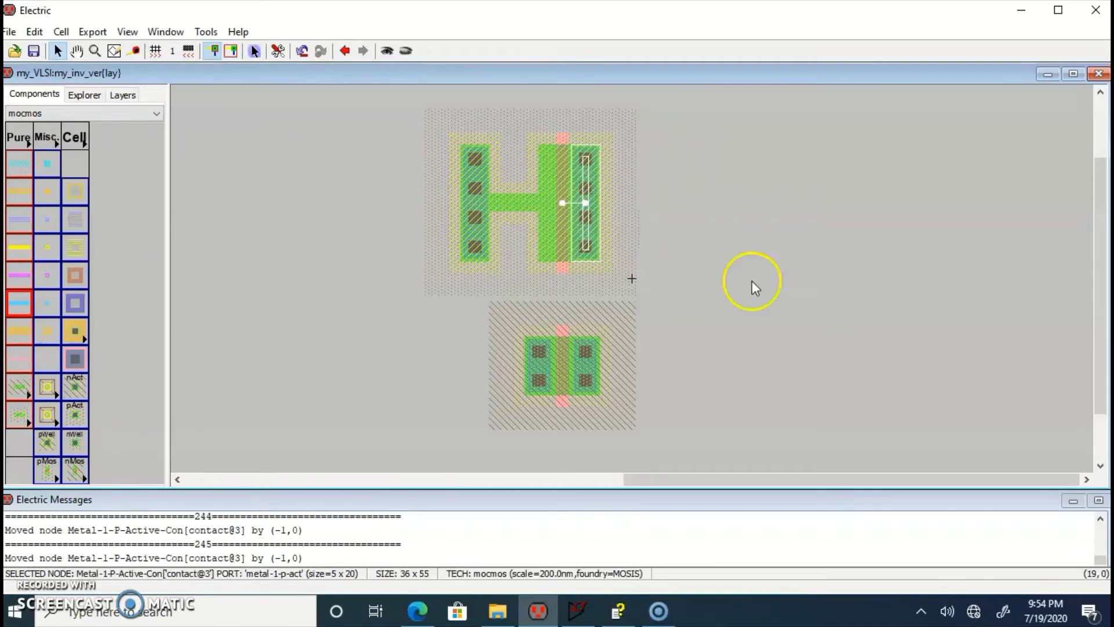
{"action": "left_click", "coordinate": [737, 278]}
{"action": "left_click", "coordinate": [474, 188]}
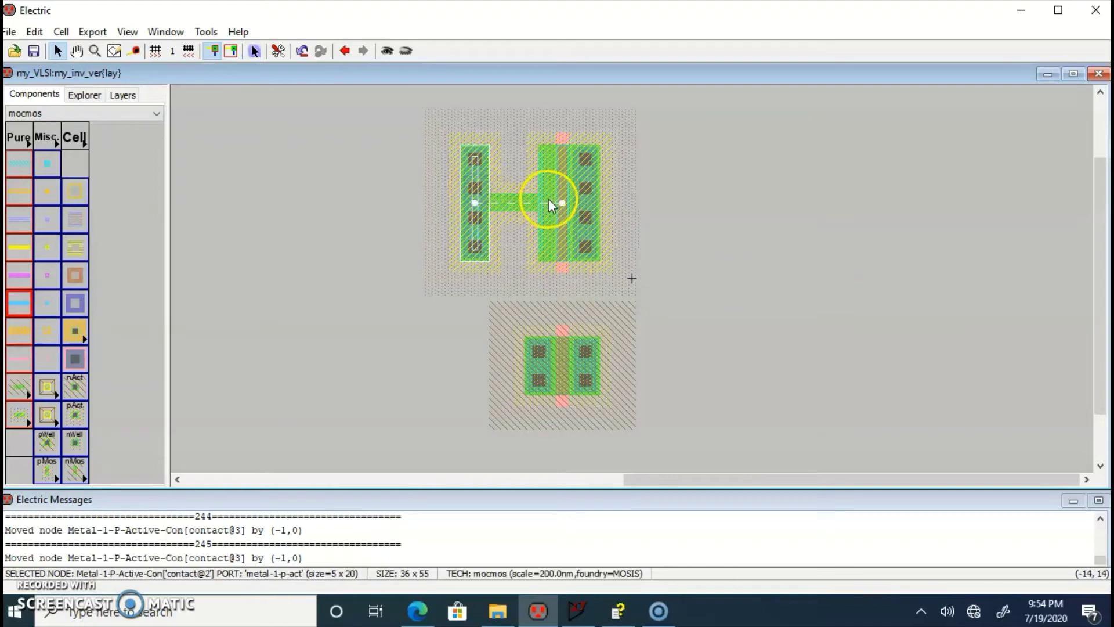
{"action": "key", "text": "Right"}
{"action": "key", "text": "Right"}
{"action": "key", "text": "Right"}
{"action": "key", "text": "Right"}
{"action": "key", "text": "Right"}
{"action": "key", "text": "Right"}
{"action": "key", "text": "Right"}
{"action": "key", "text": "Right"}
{"action": "key", "text": "Right"}
{"action": "key", "text": "Right"}
{"action": "key", "text": "Right"}
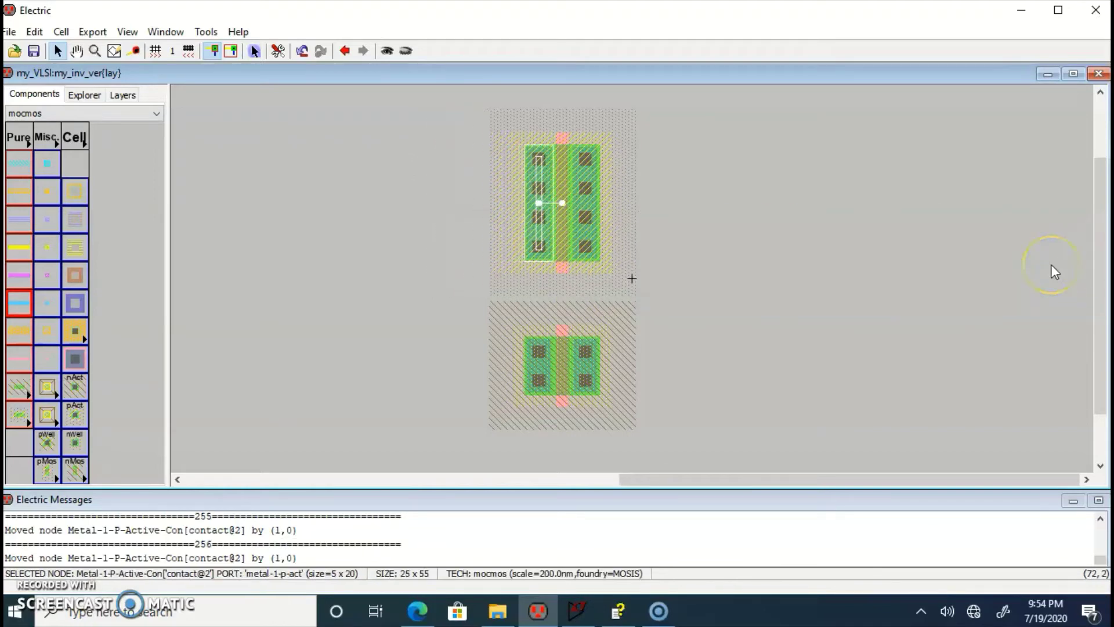
{"action": "key", "text": "F5"}
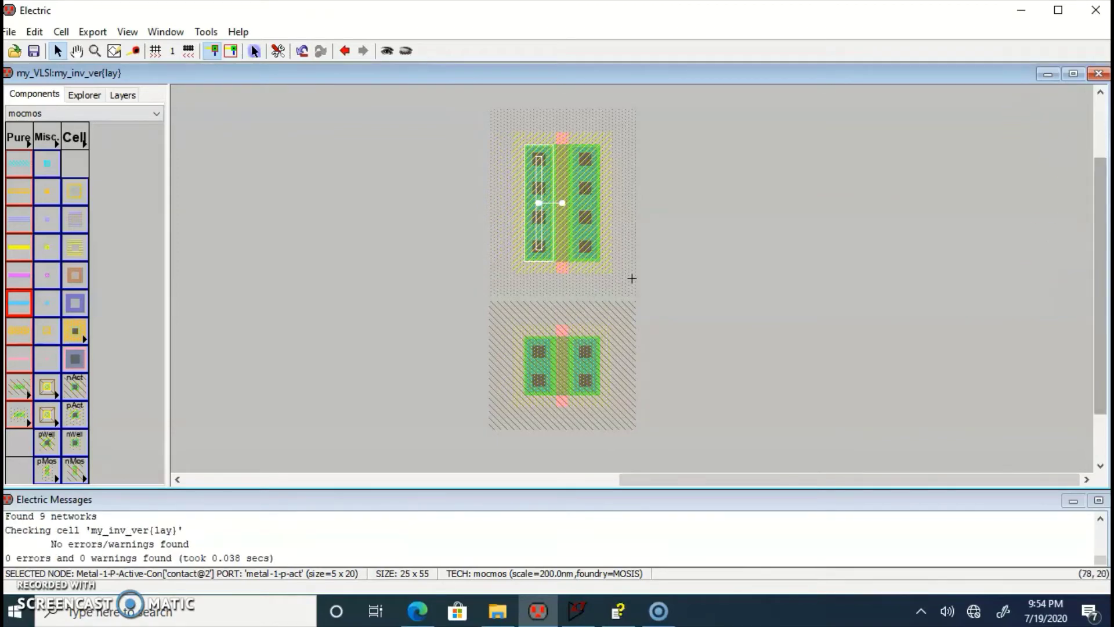
Move the nMOS group up one unit and join its gate to the pMOS gate with a Polysilicon-1 arc
{"action": "left_click", "coordinate": [779, 232]}
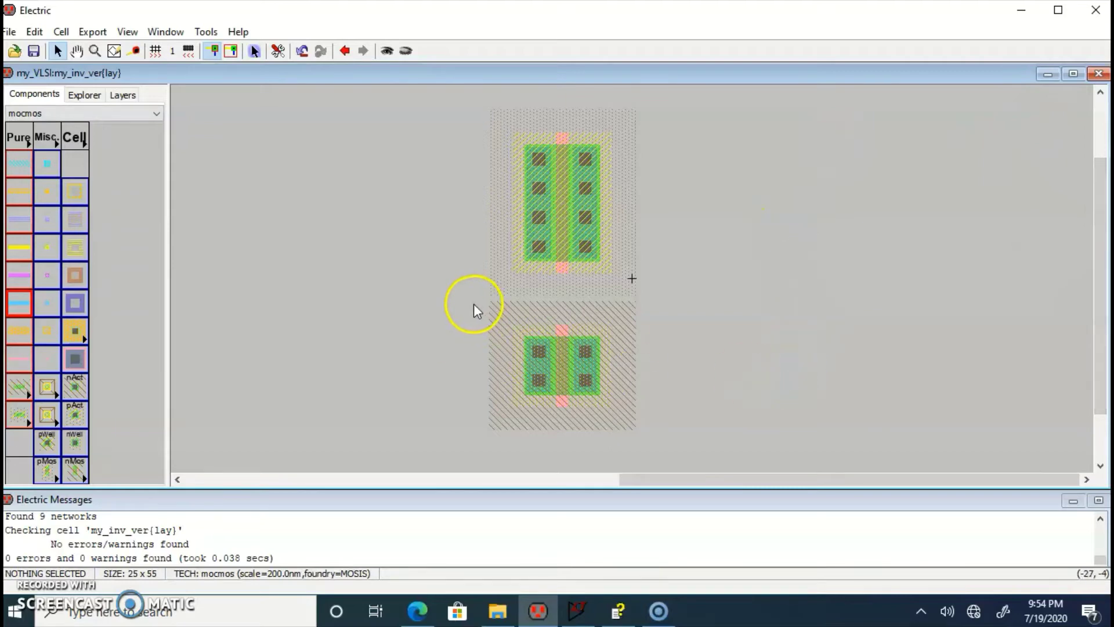
{"action": "left_click_drag", "start_coordinate": [480, 297], "coordinate": [719, 467]}
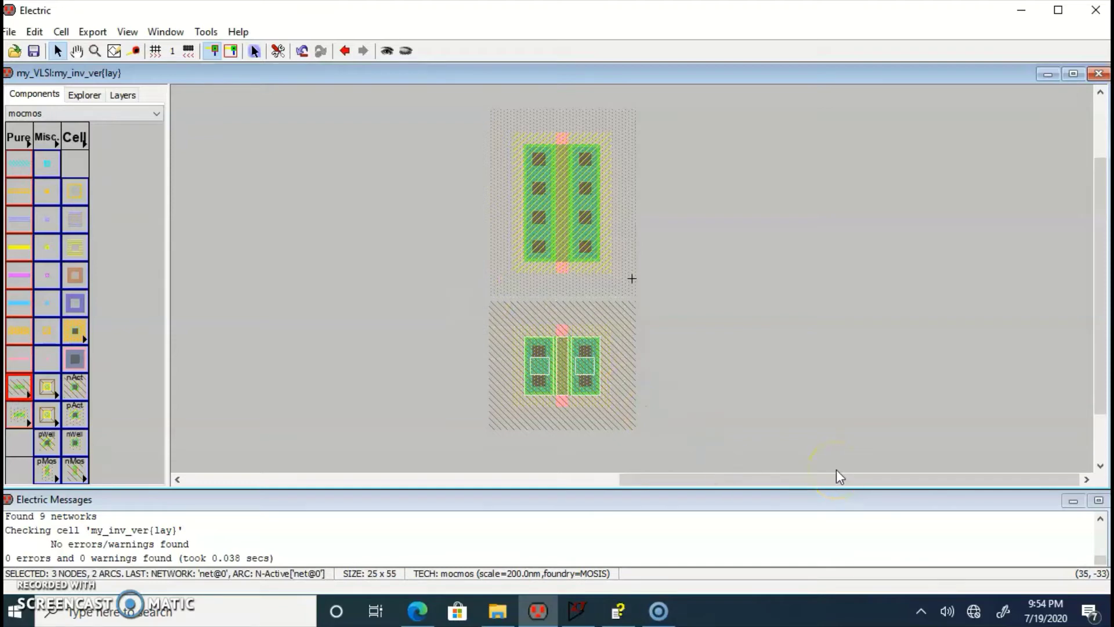
{"action": "key", "text": "Up"}
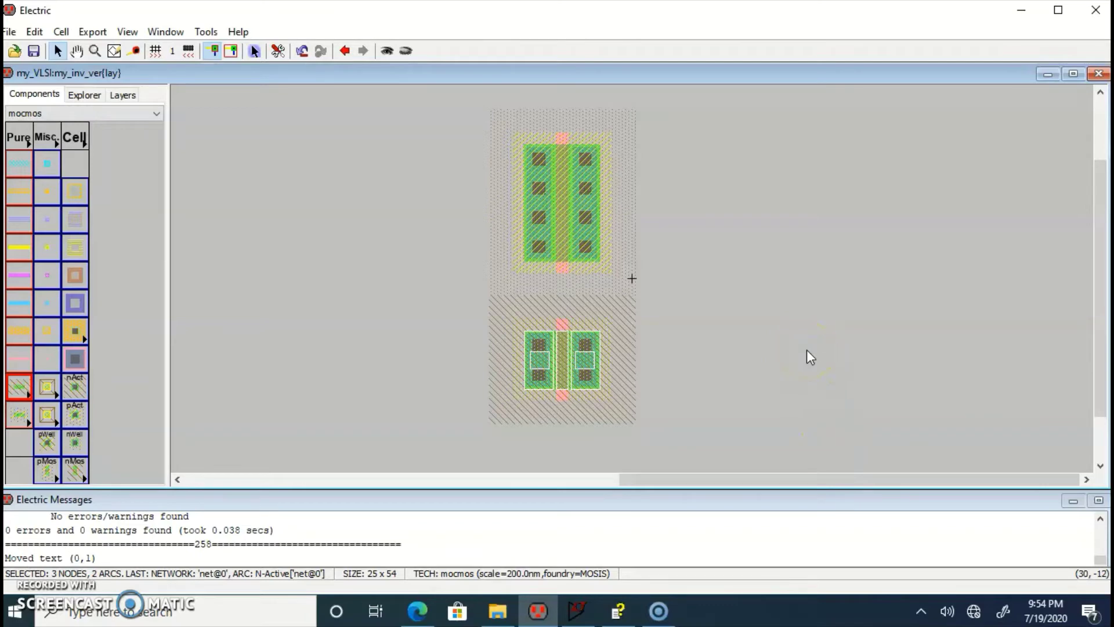
{"action": "left_click", "coordinate": [807, 349]}
{"action": "left_click", "coordinate": [561, 321]}
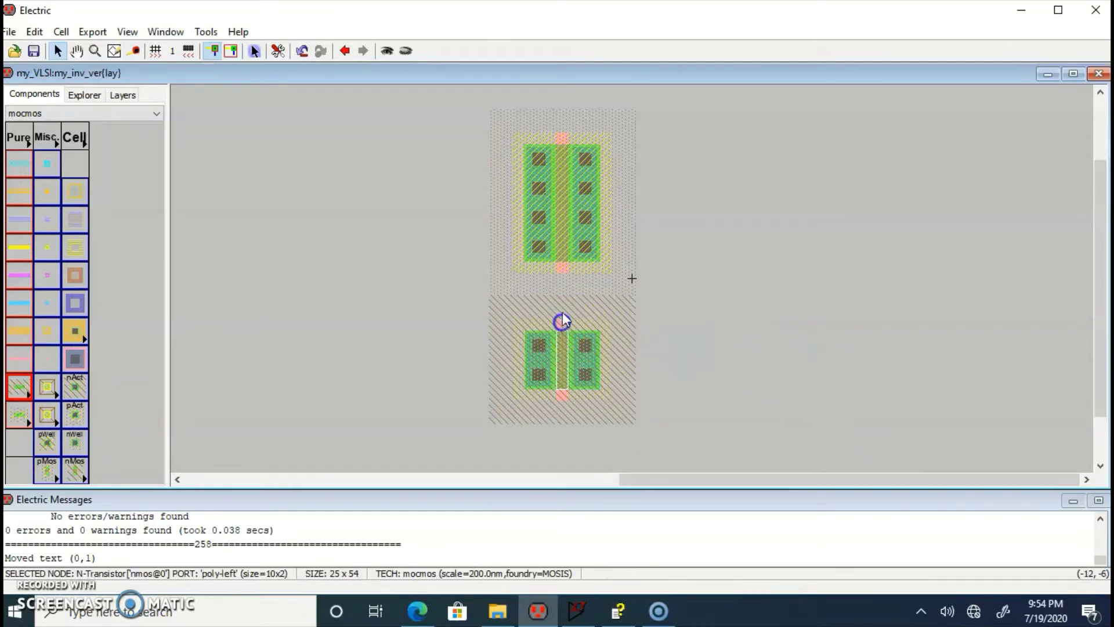
{"action": "right_click", "coordinate": [562, 273]}
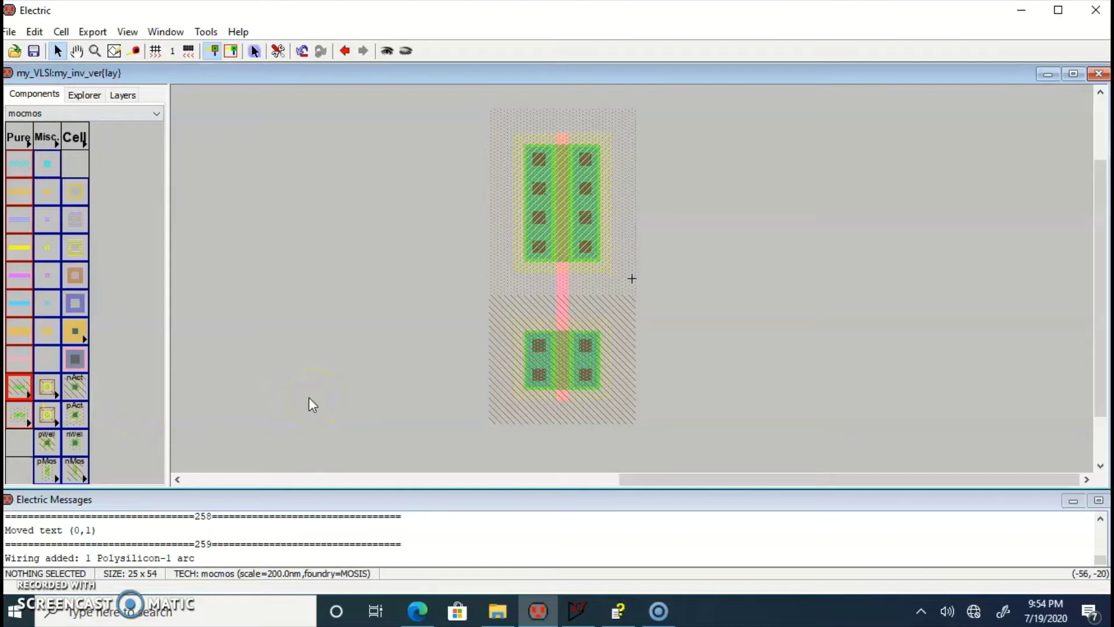
Place a P-well substrate contact below the nMOS and an n-well contact above the pMOS
{"action": "left_click", "coordinate": [45, 442]}
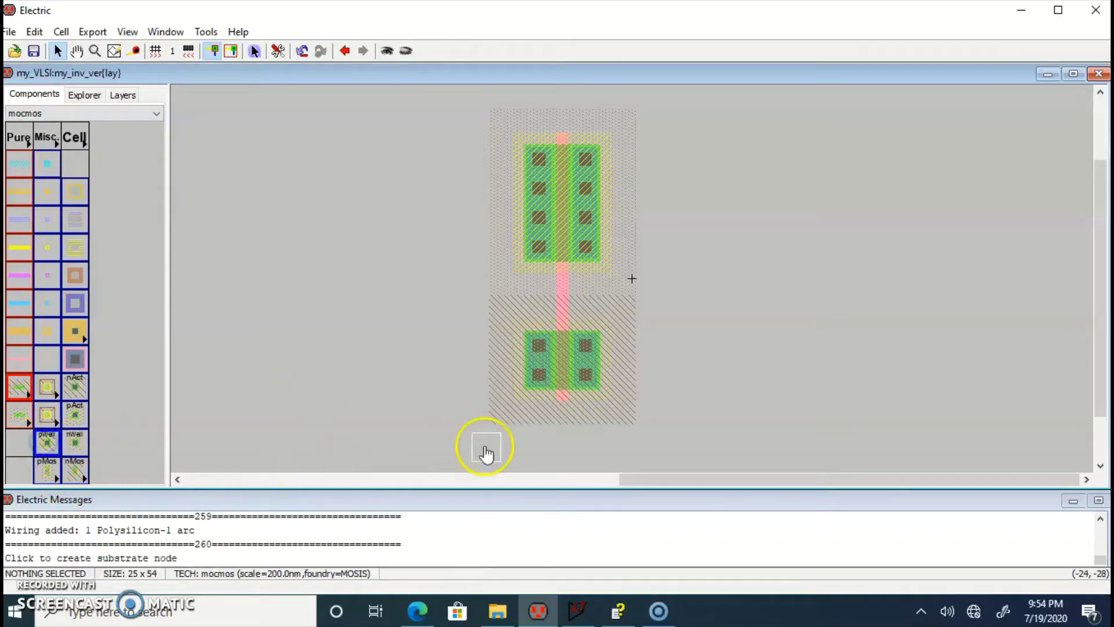
{"action": "left_click", "coordinate": [557, 447]}
{"action": "left_click", "coordinate": [81, 446]}
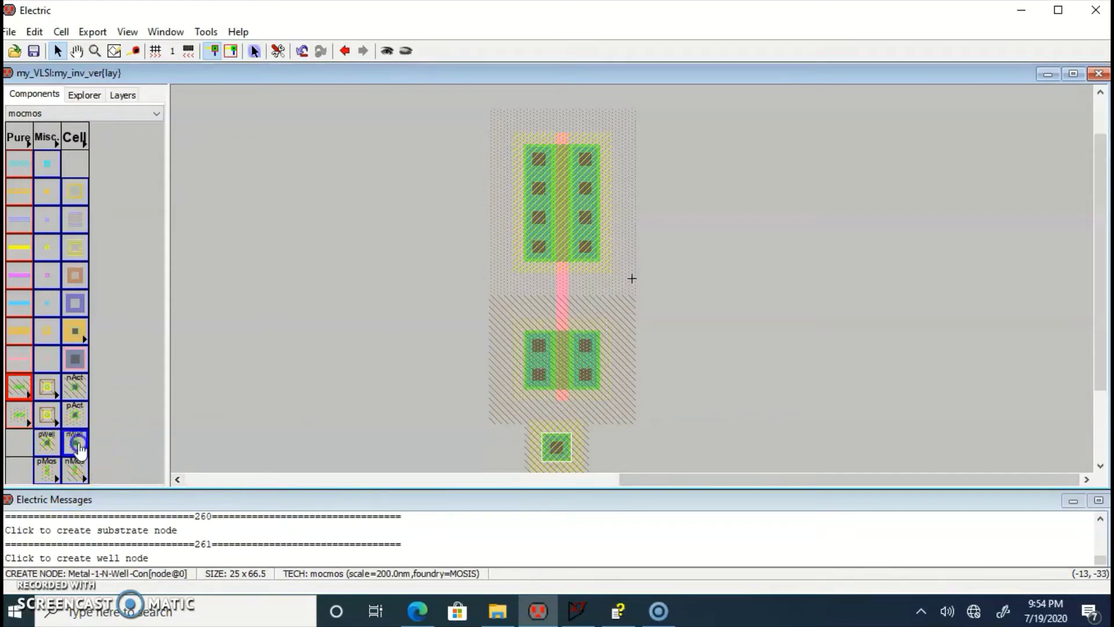
{"action": "left_click", "coordinate": [561, 99]}
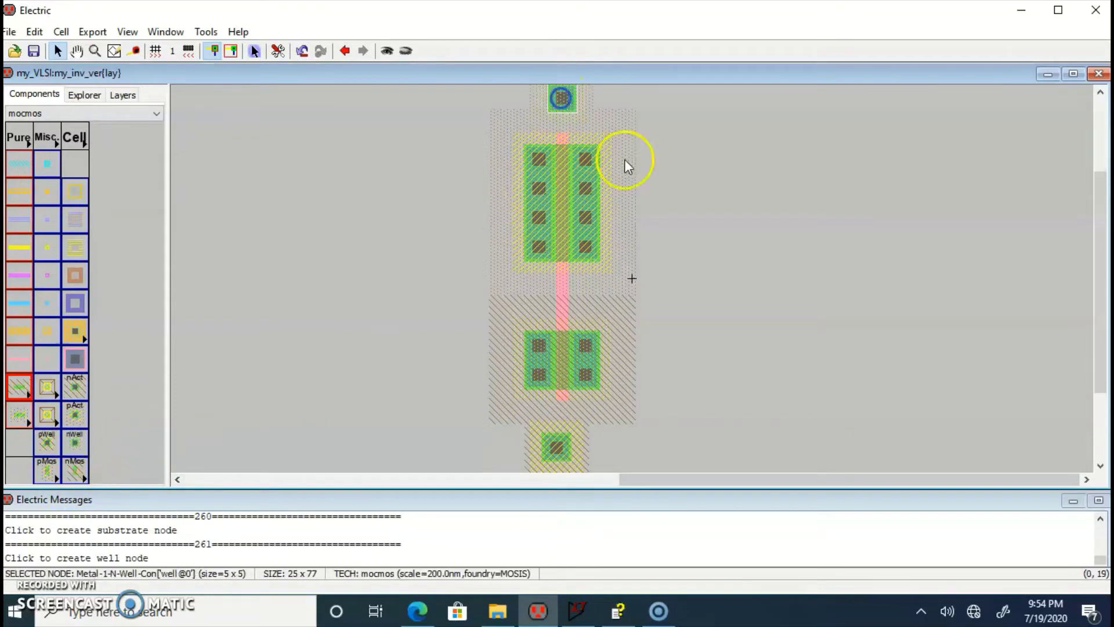
Widen the bottom substrate contact to 20, after first trying 14, and nudge it one unit right
{"action": "double_click", "coordinate": [556, 446]}
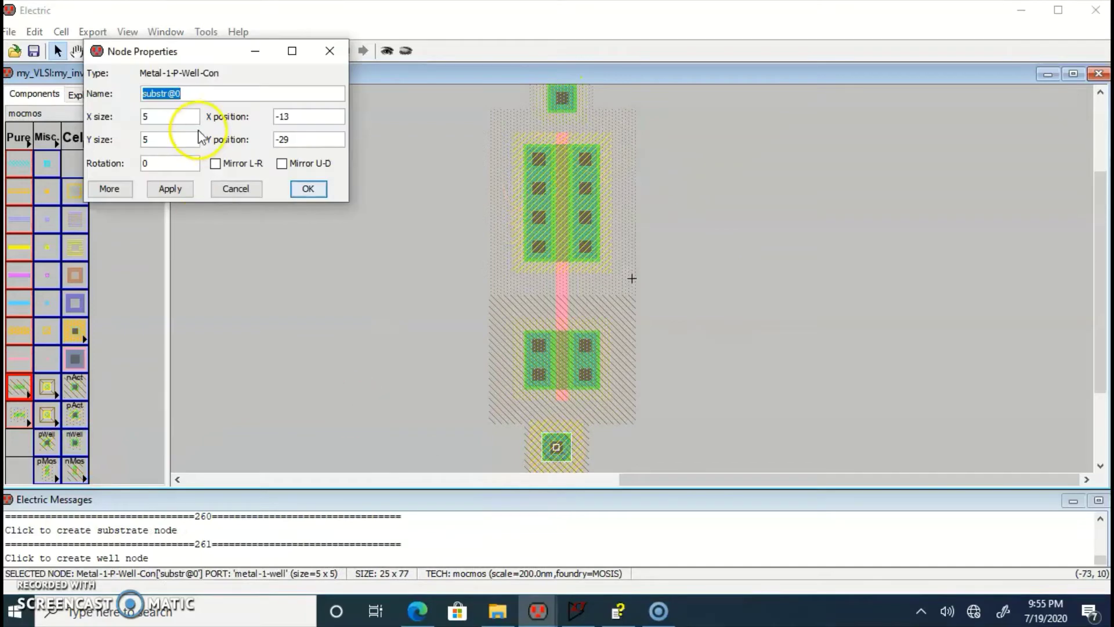
{"action": "key", "text": "Tab"}
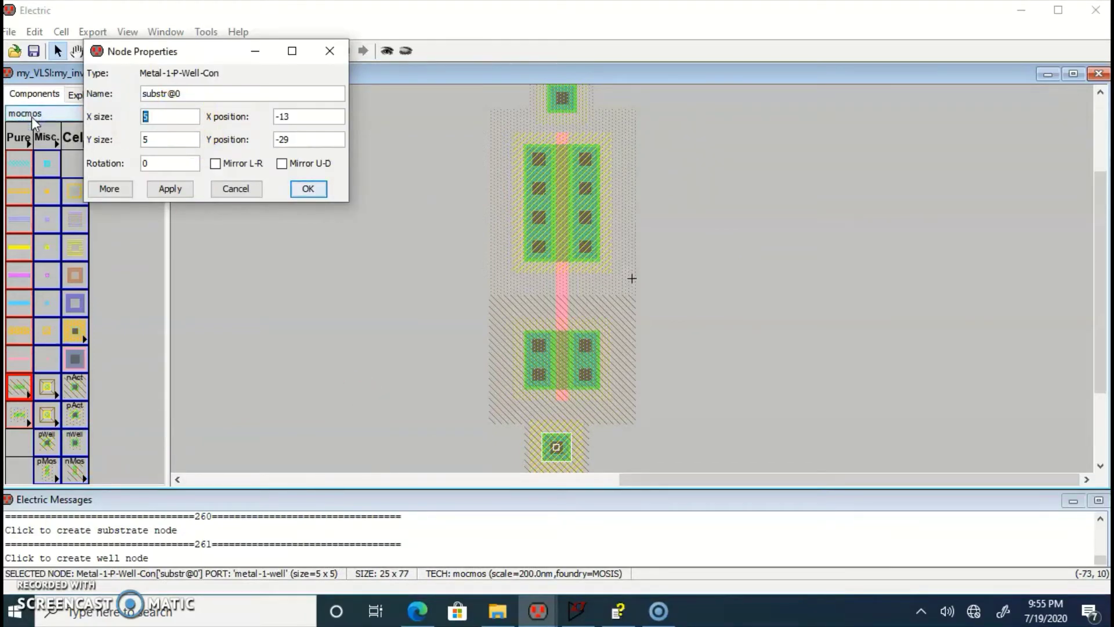
{"action": "type", "text": "14"}
{"action": "key", "text": "Return"}
{"action": "left_click", "coordinate": [308, 117]}
{"action": "left_click", "coordinate": [524, 432]}
{"action": "double_click", "coordinate": [553, 443]}
{"action": "left_click_drag", "start_coordinate": [162, 116], "coordinate": [90, 123]}
{"action": "type", "text": "20"}
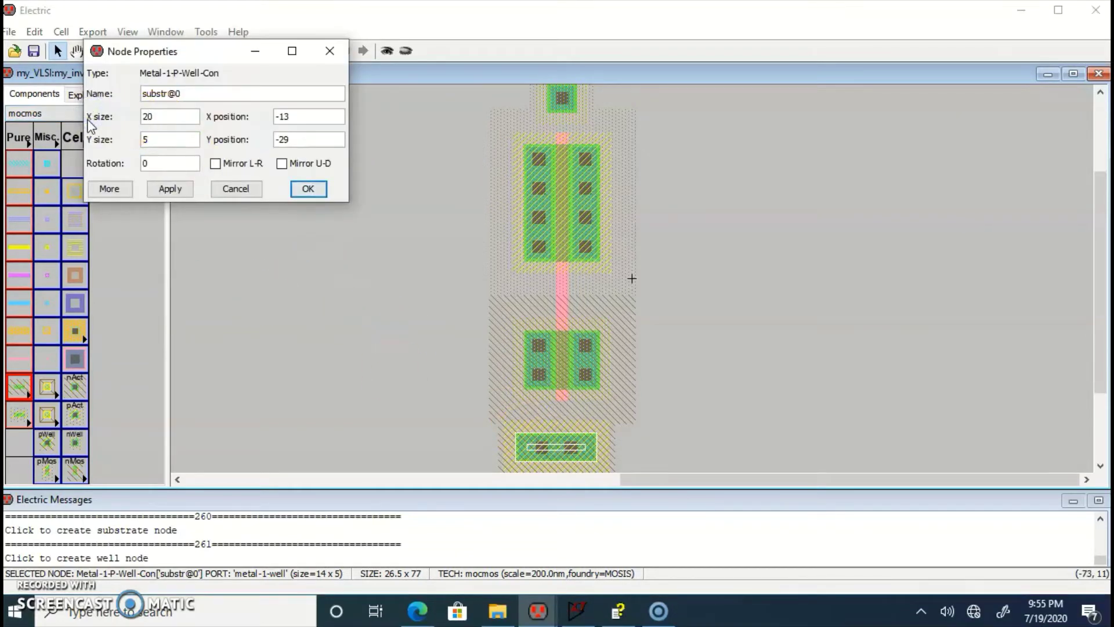
{"action": "key", "text": "Return"}
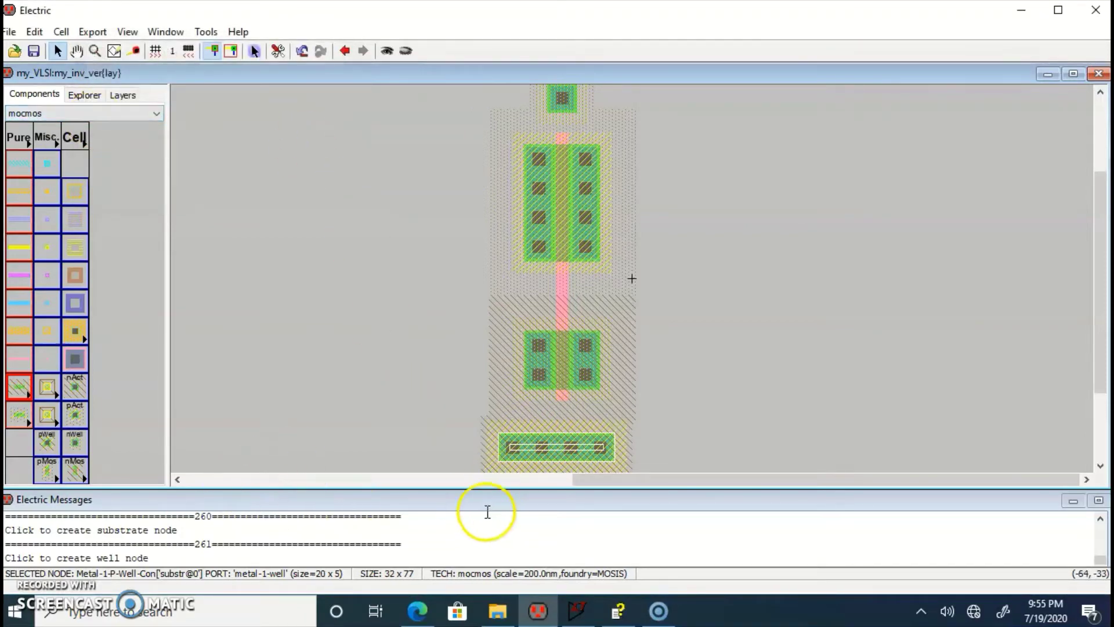
{"action": "key", "text": "Right"}
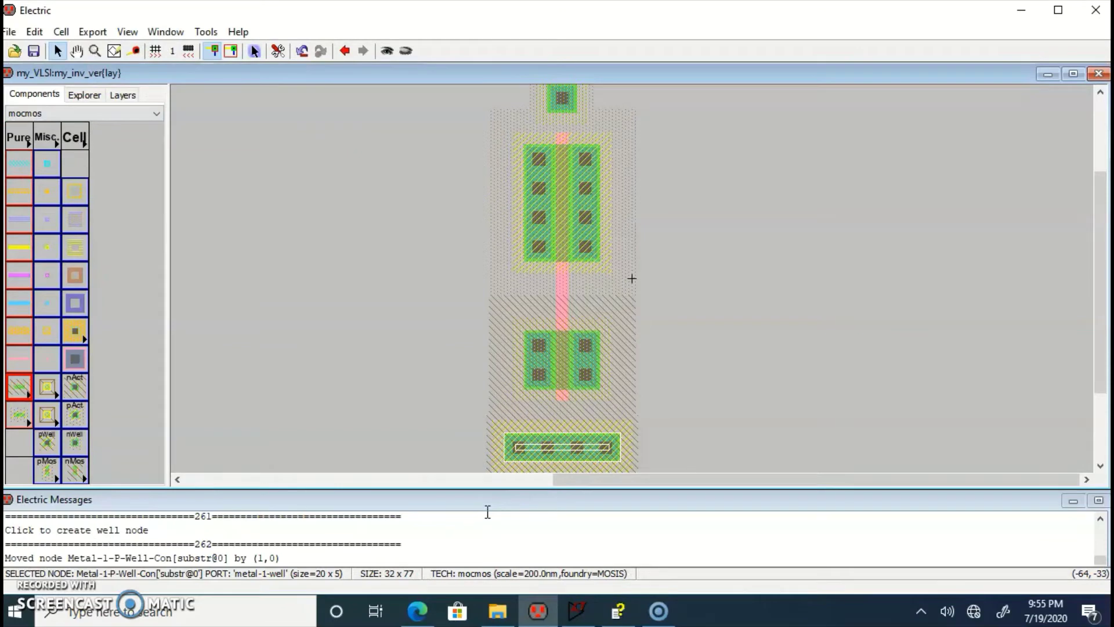
Set the top n-well contact's width to 19
{"action": "left_click_drag", "start_coordinate": [1101, 368], "coordinate": [1100, 332]}
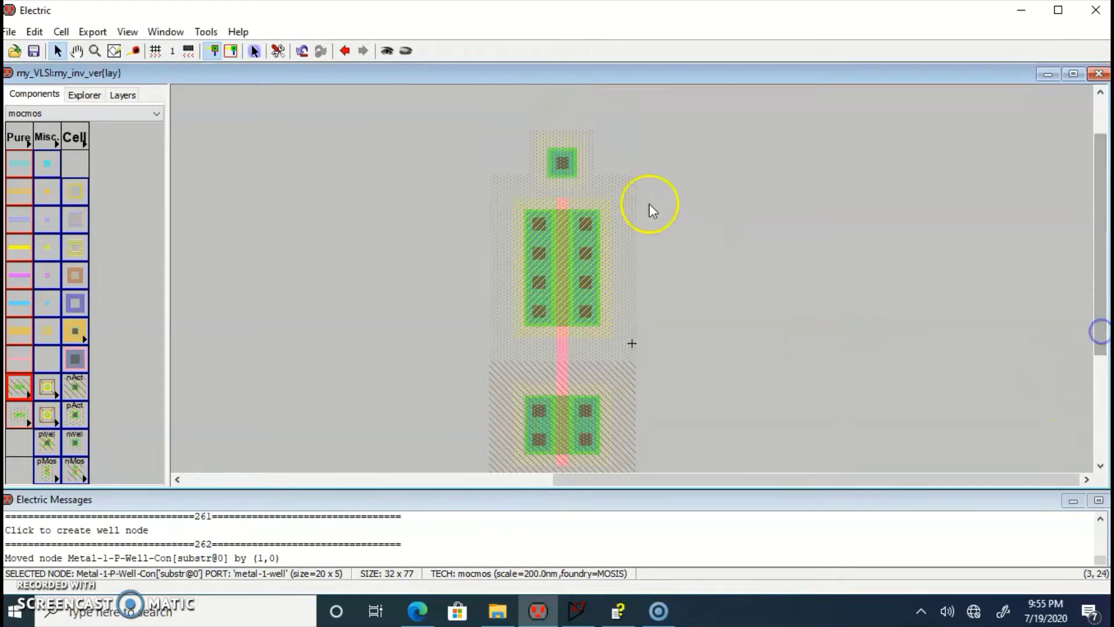
{"action": "double_click", "coordinate": [567, 169]}
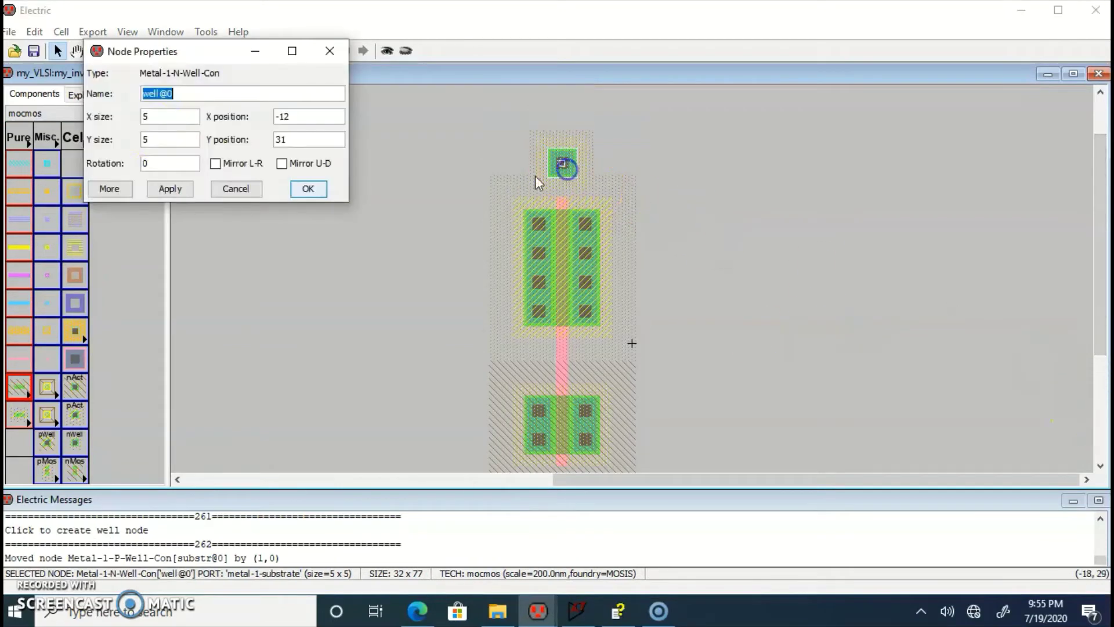
{"action": "double_click", "coordinate": [164, 120]}
{"action": "type", "text": "19"}
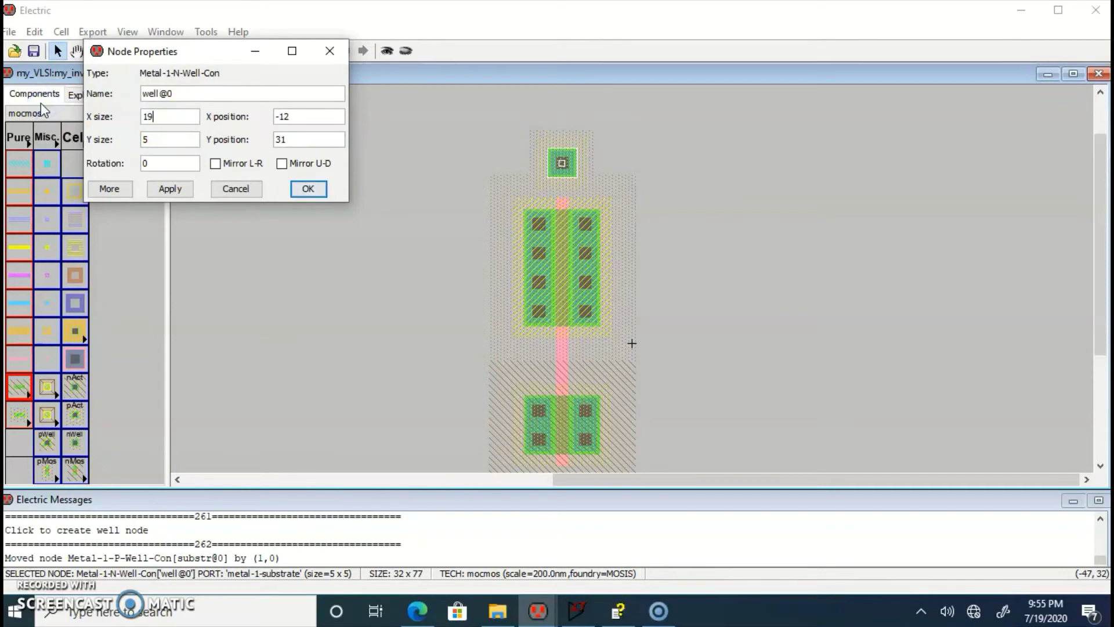
{"action": "key", "text": "Return"}
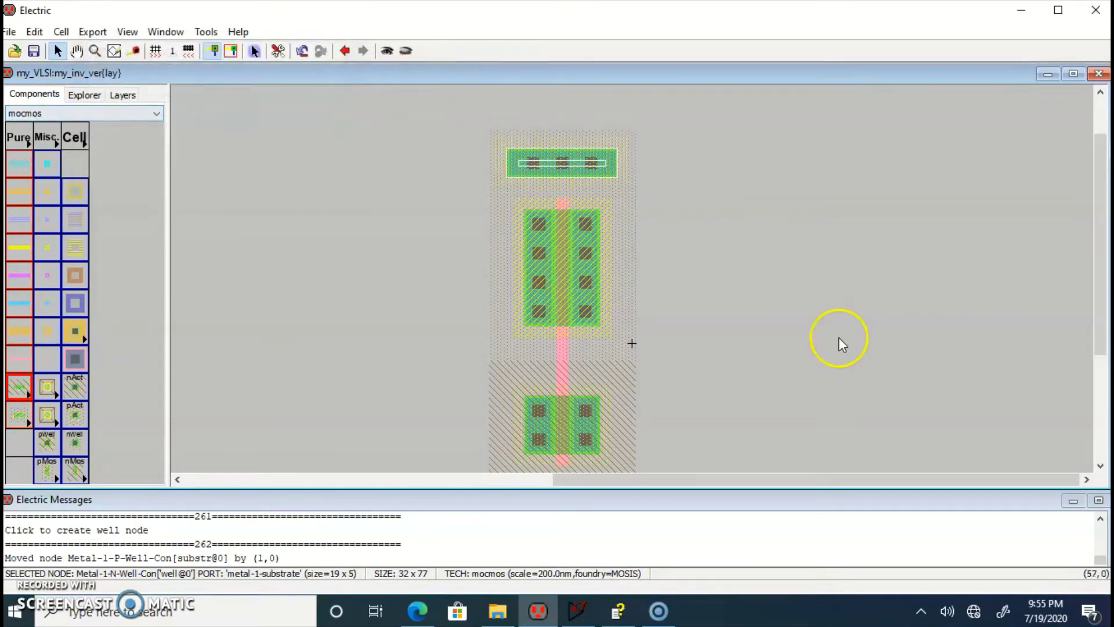
Narrow the bottom substrate contact from 20 to 19 units wide
{"action": "left_click", "coordinate": [1100, 371]}
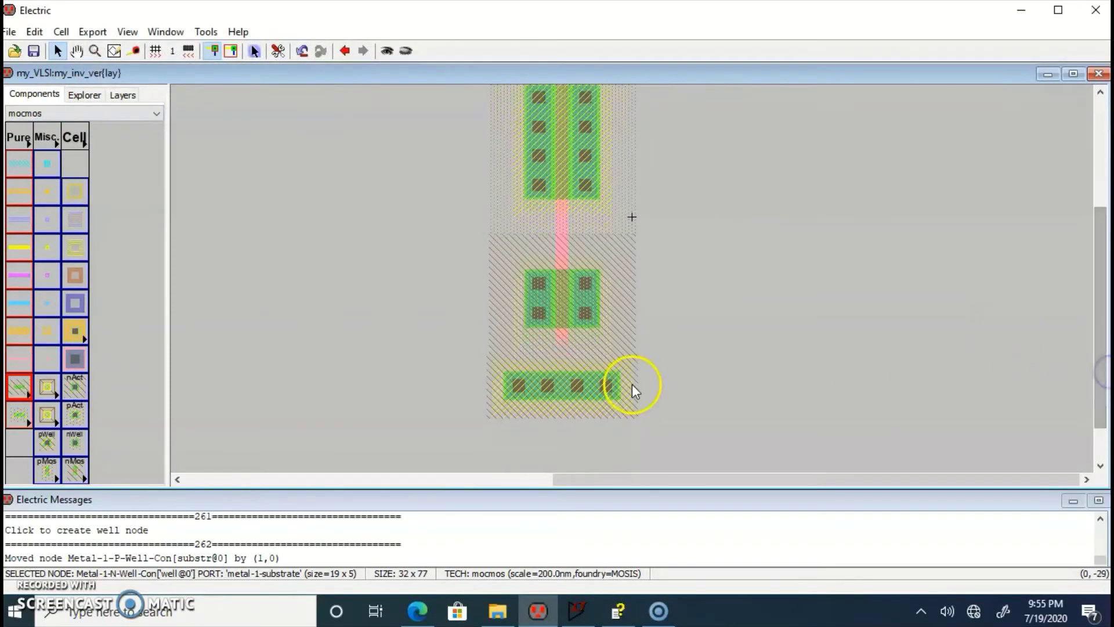
{"action": "double_click", "coordinate": [590, 393]}
{"action": "double_click", "coordinate": [150, 116]}
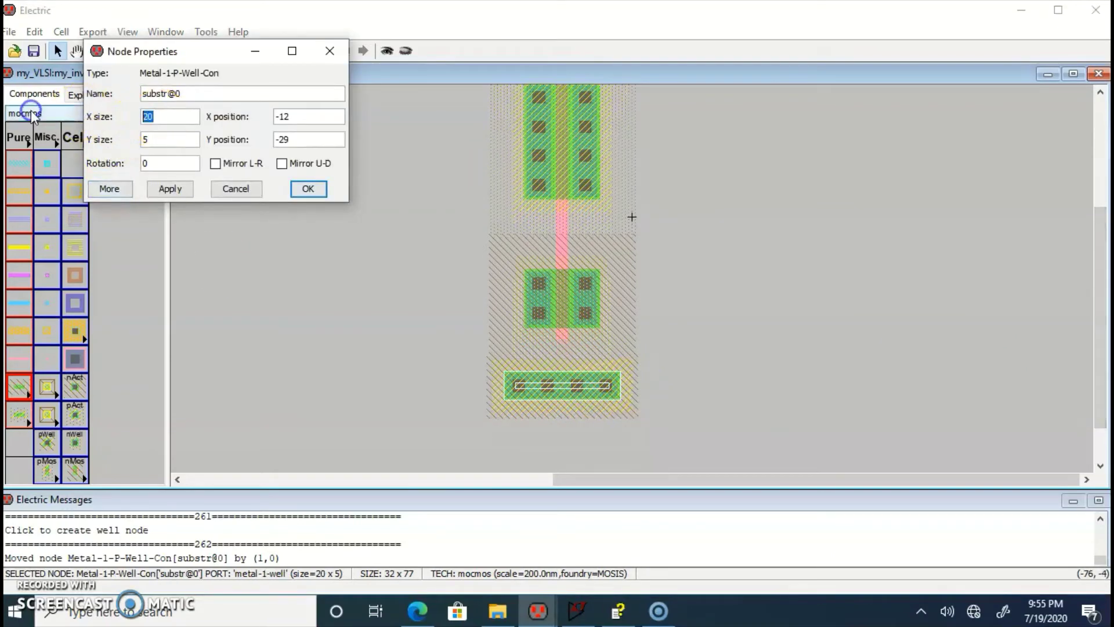
{"action": "type", "text": "19"}
{"action": "key", "text": "Return"}
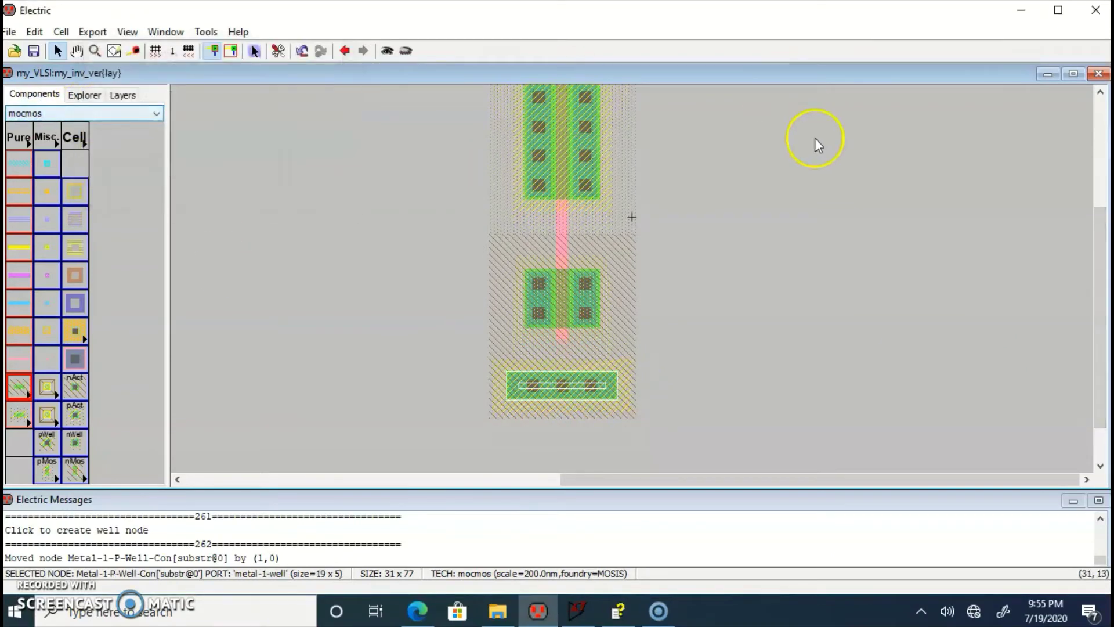
{"action": "left_click", "coordinate": [816, 316]}
{"action": "left_click", "coordinate": [534, 325]}
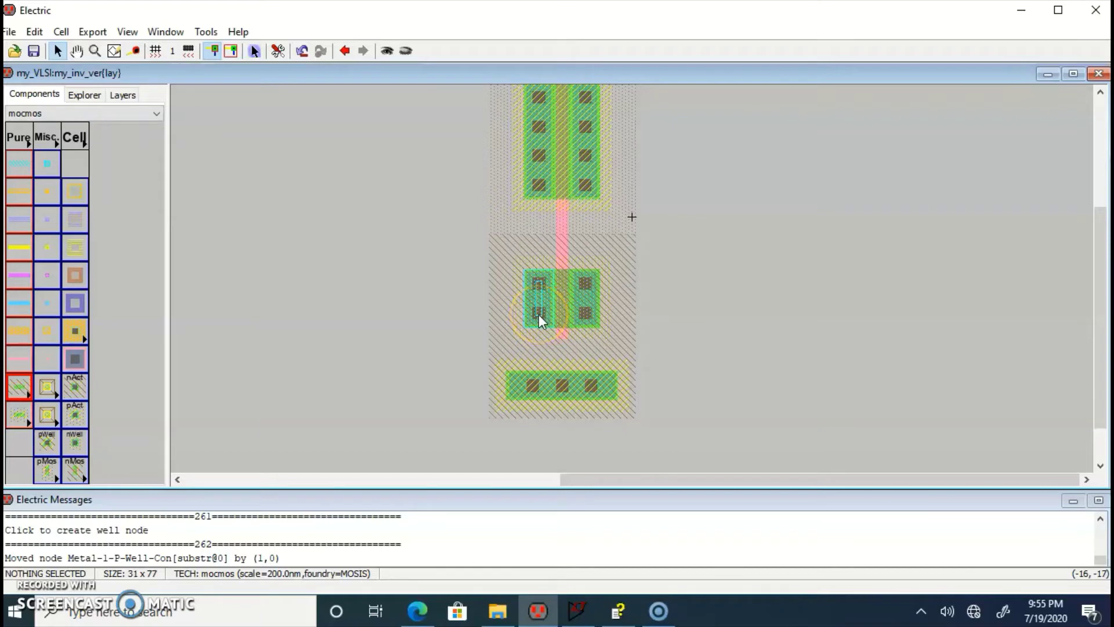
Try a Metal-1 wire from the nMOS left contact to the substrate contact, then undo it
{"action": "left_click", "coordinate": [532, 388]}
{"action": "right_click", "coordinate": [533, 388]}
{"action": "left_click", "coordinate": [542, 318]}
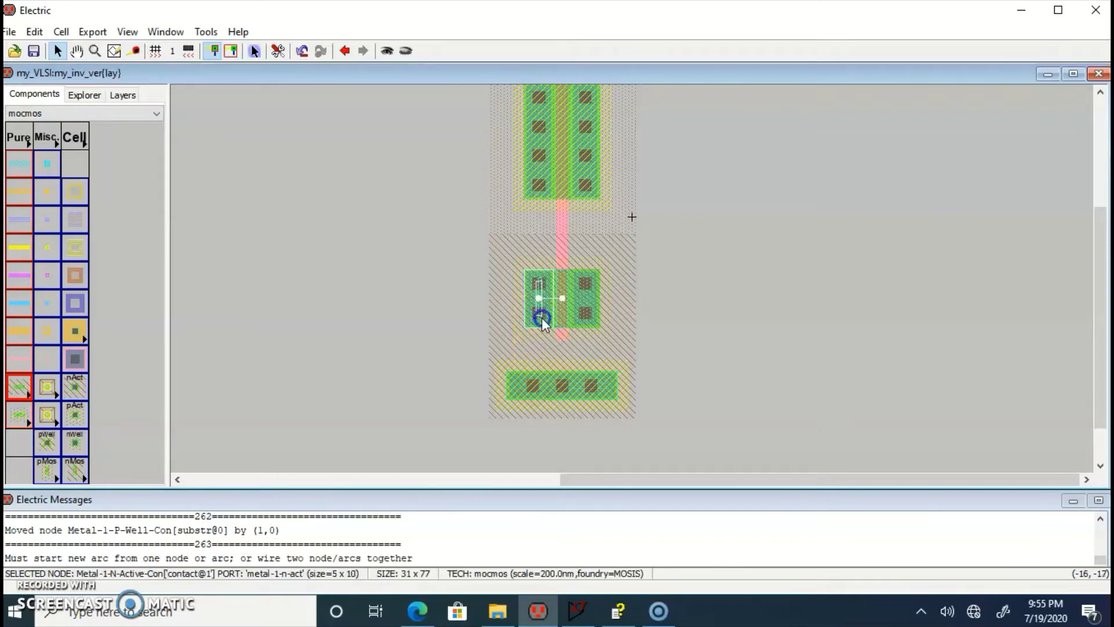
{"action": "right_click_drag", "start_coordinate": [541, 318], "coordinate": [538, 379]}
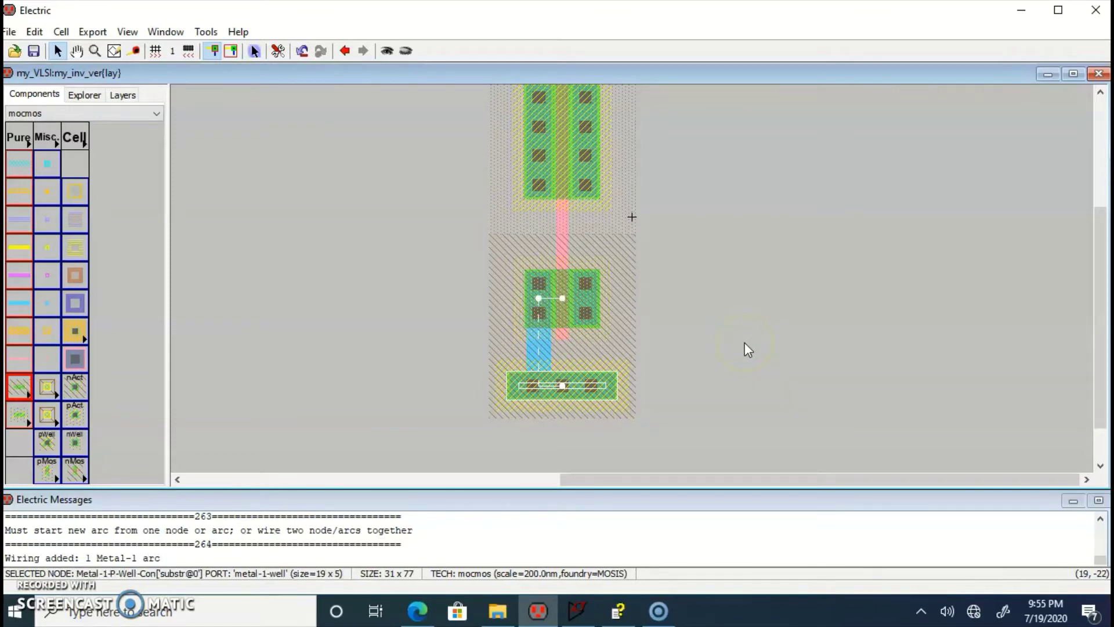
{"action": "left_click_drag", "start_coordinate": [1094, 387], "coordinate": [1104, 371]}
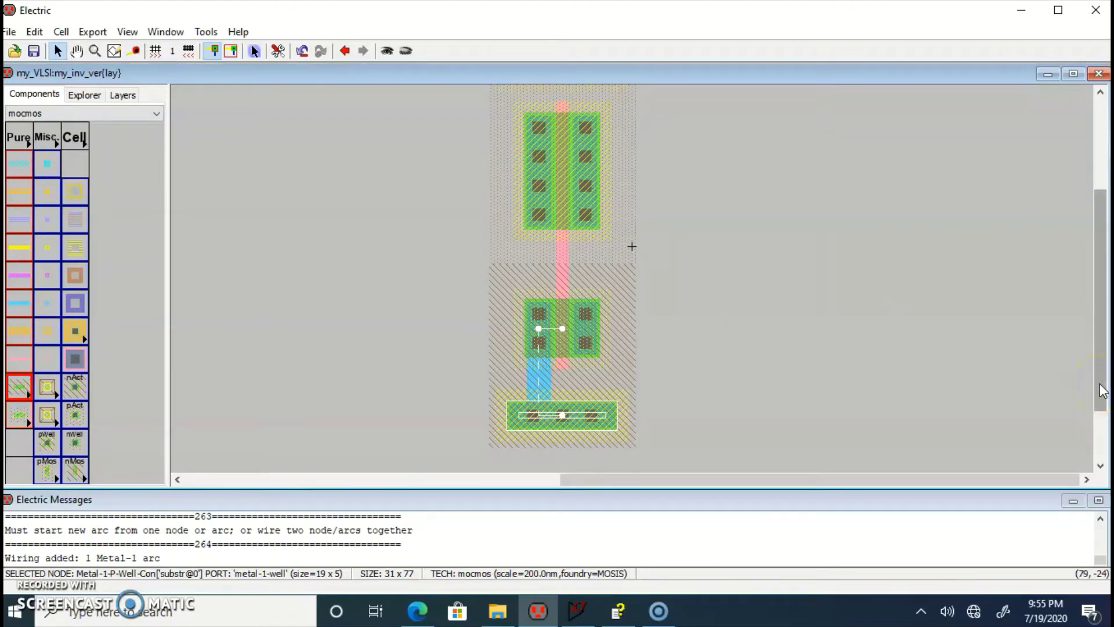
{"action": "key", "text": "ctrl+z"}
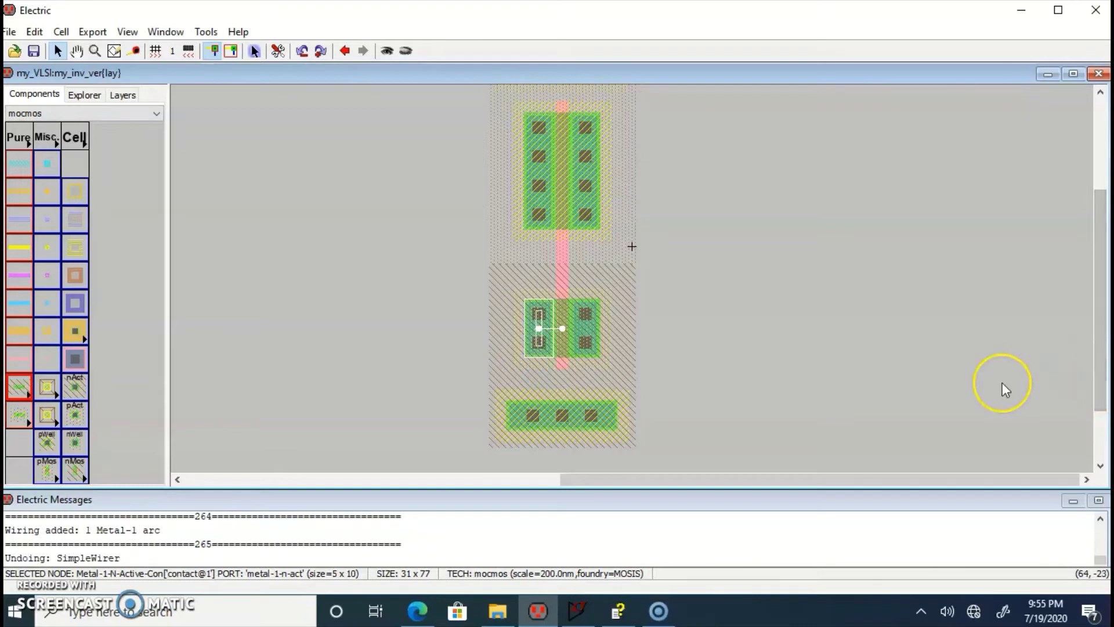
Run a design-rule check, confirming 10 networks with 0 errors and 0 warnings
{"action": "key", "text": "F5"}
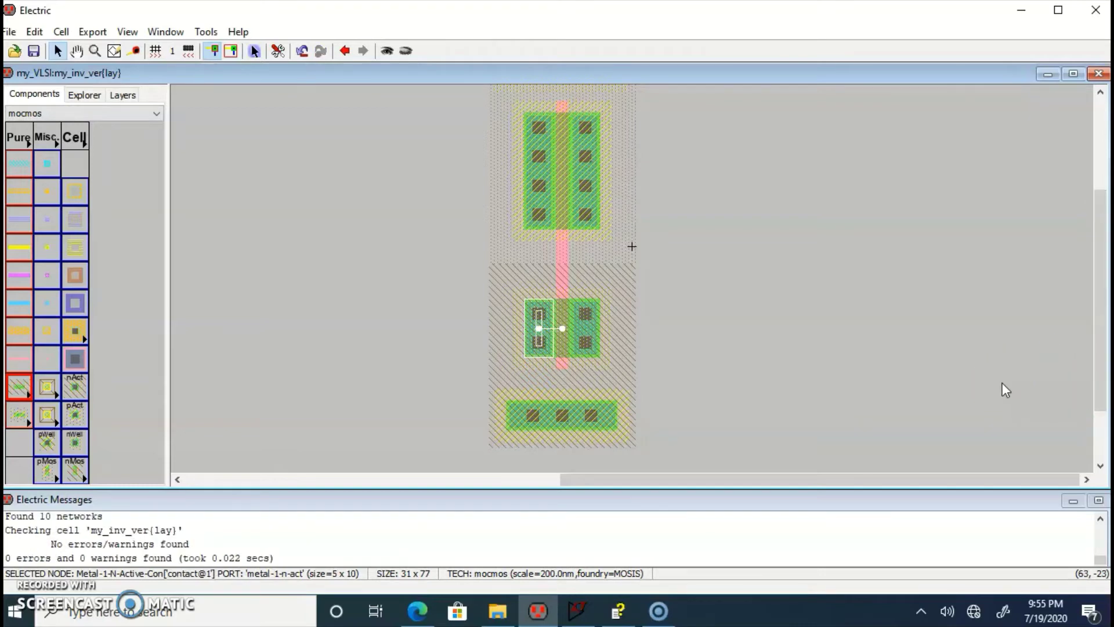
{"action": "left_click", "coordinate": [851, 437]}
{"action": "left_click", "coordinate": [47, 303]}
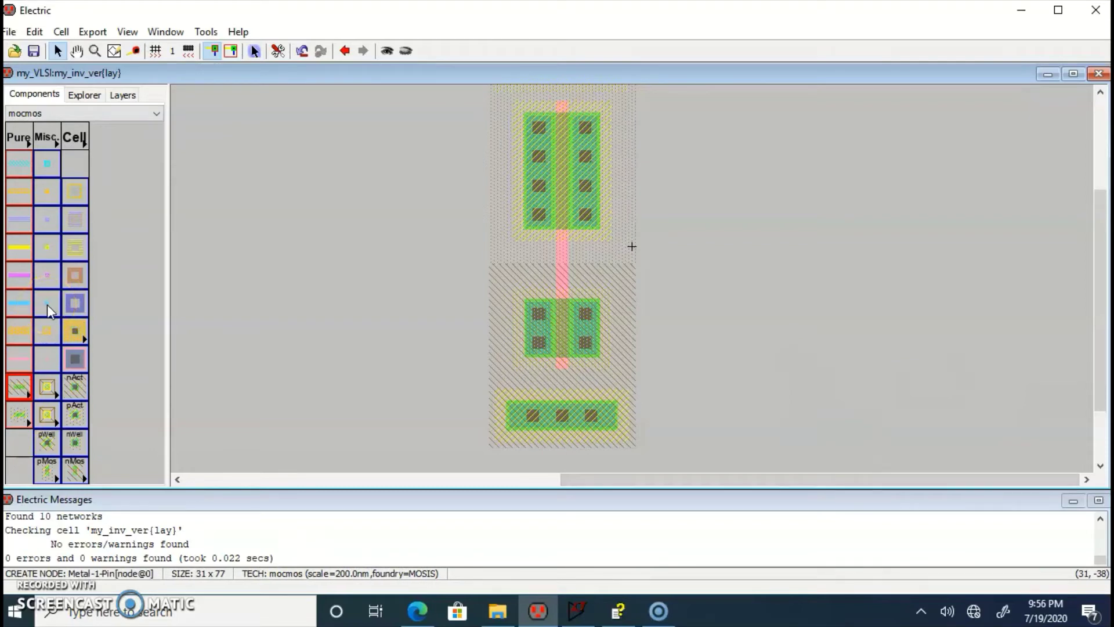
Place a Metal-1 pin below the nMOS contact and wire it to the nMOS and substrate contacts
{"action": "left_click", "coordinate": [47, 304]}
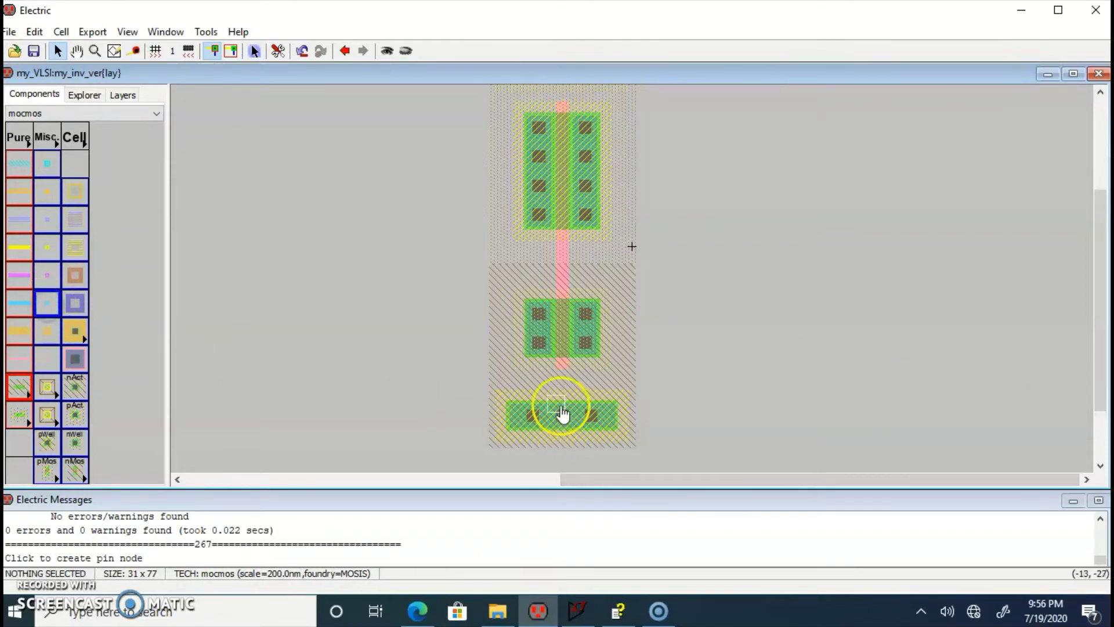
{"action": "double_click", "coordinate": [539, 384]}
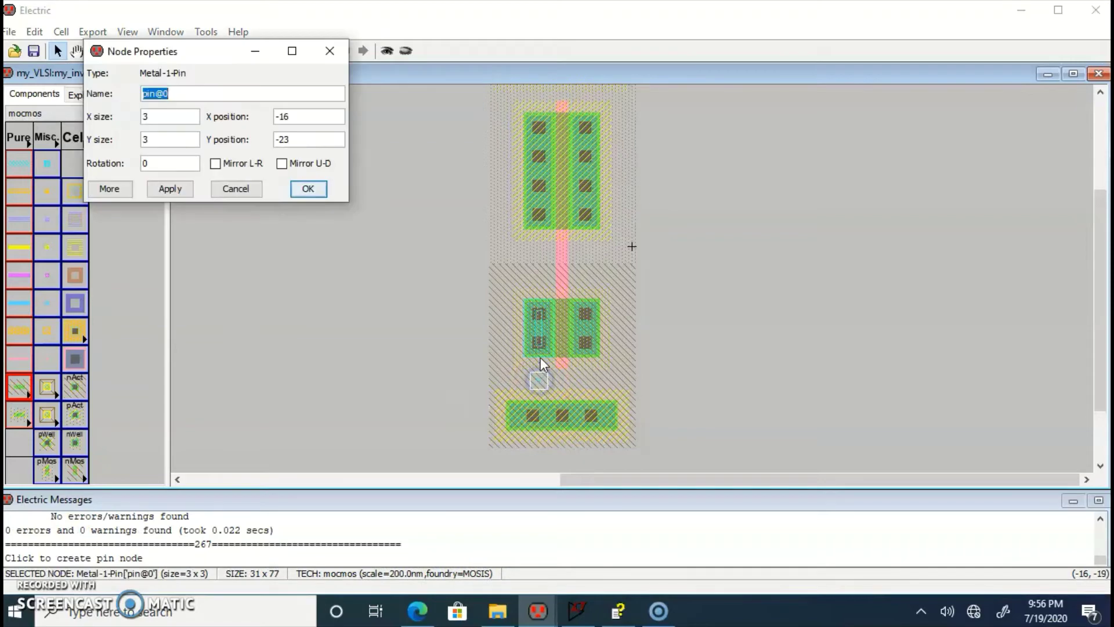
{"action": "key", "text": "Return"}
{"action": "right_click", "coordinate": [541, 360]}
{"action": "left_click", "coordinate": [539, 380]}
{"action": "right_click", "coordinate": [541, 411]}
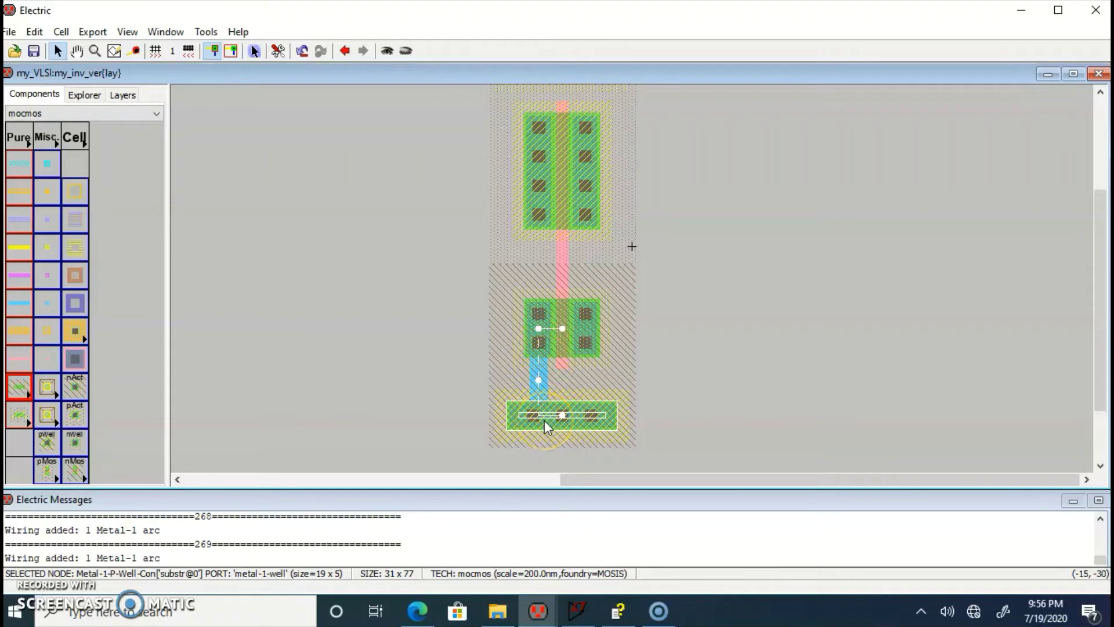
Select the bottom substrate contact and nudge it up two units
{"action": "left_click", "coordinate": [1098, 378]}
{"action": "left_click_drag", "start_coordinate": [1098, 378], "coordinate": [1098, 376]}
{"action": "left_click", "coordinate": [825, 402]}
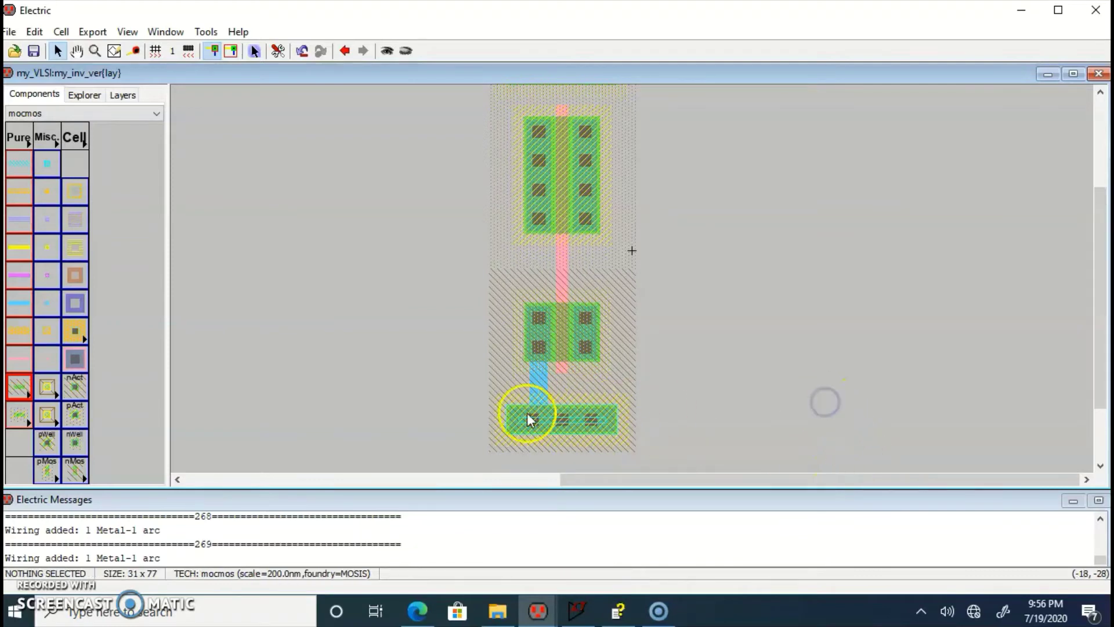
{"action": "left_click", "coordinate": [527, 412]}
{"action": "left_click", "coordinate": [697, 475]}
{"action": "key", "text": "Up"}
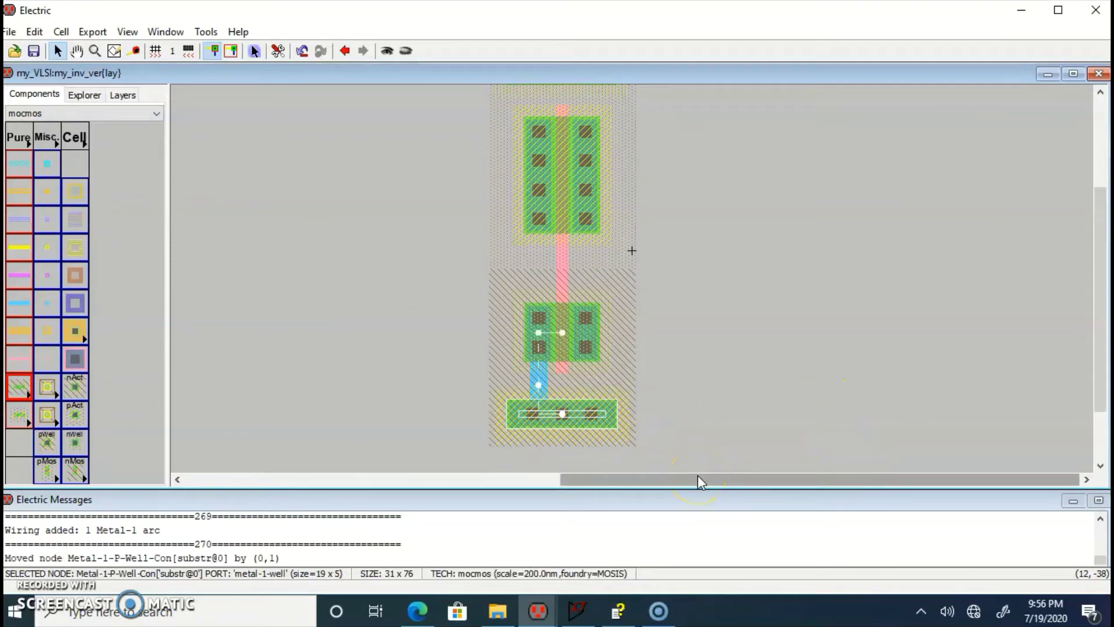
{"action": "key", "text": "Up"}
Nudge the substrate contact up twice more and back down one unit, rerunning DRC after each move
{"action": "key", "text": "F5"}
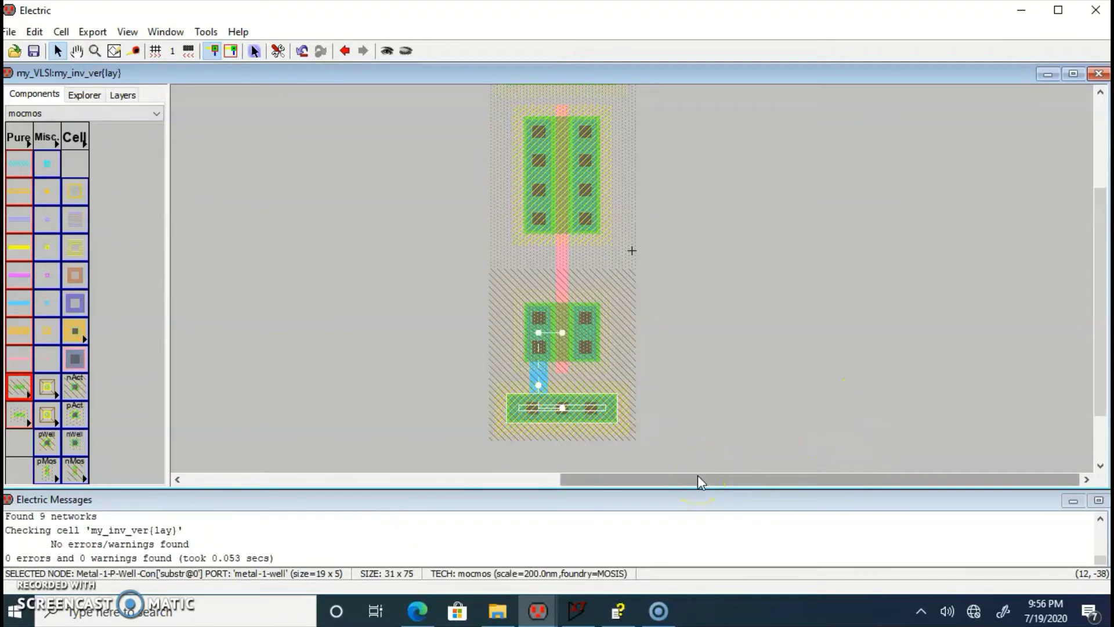
{"action": "key", "text": "Up"}
{"action": "key", "text": "F5"}
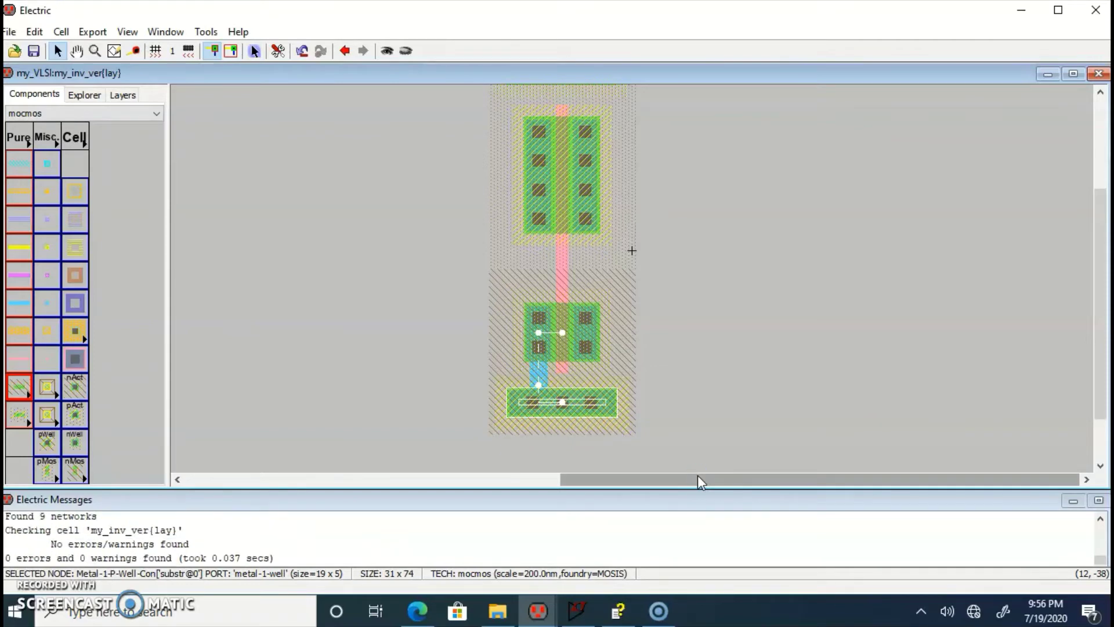
{"action": "key", "text": "Up"}
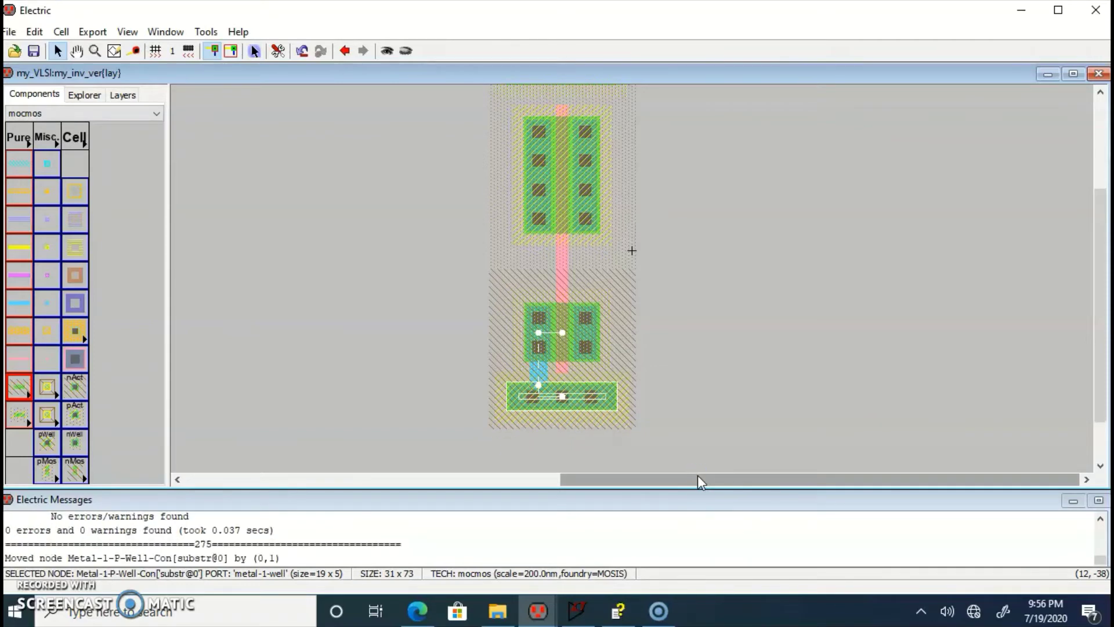
{"action": "key", "text": "F5"}
{"action": "key", "text": "Return"}
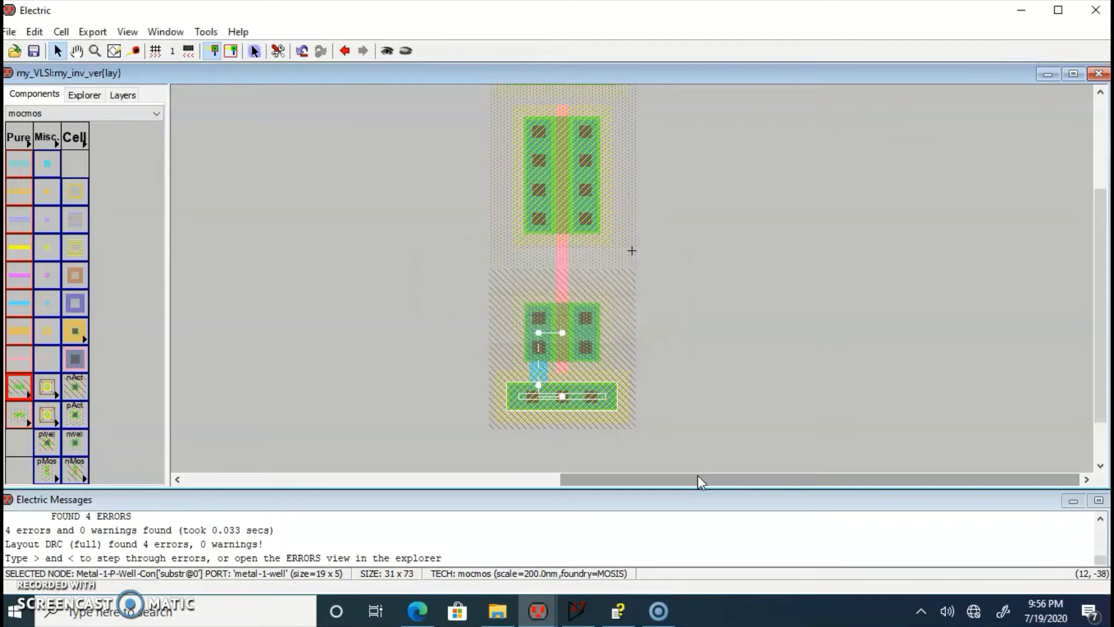
{"action": "key", "text": "Down"}
{"action": "key", "text": "F5"}
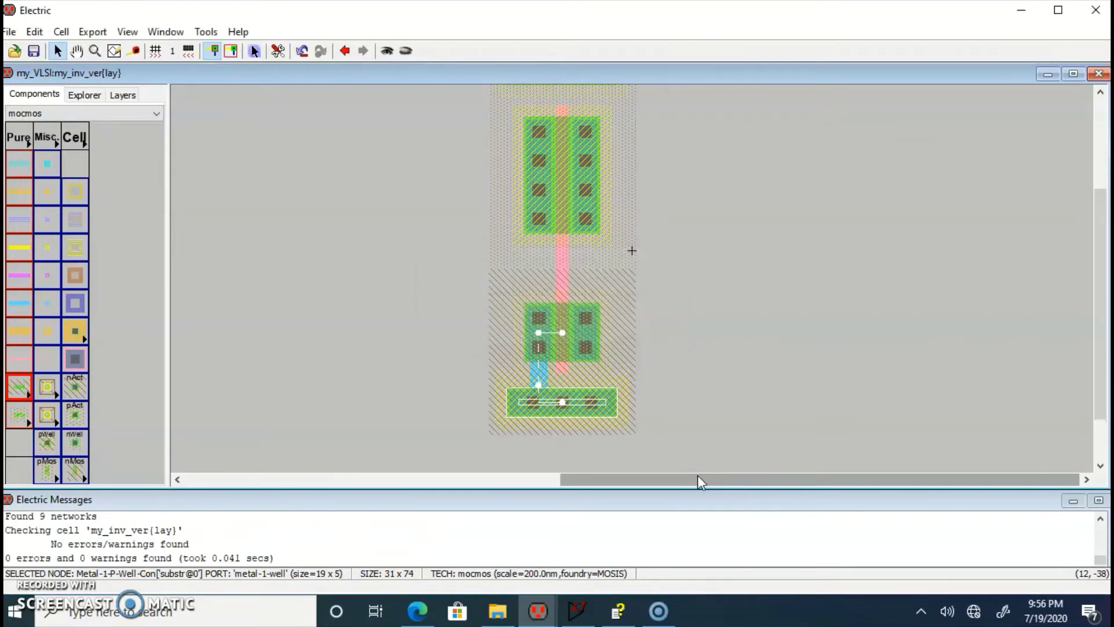
{"action": "left_click_drag", "start_coordinate": [1096, 410], "coordinate": [1098, 367]}
Reposition the top n-well contact with unit nudges, checking DRC and undoing the stray rightward move
{"action": "left_click", "coordinate": [584, 149]}
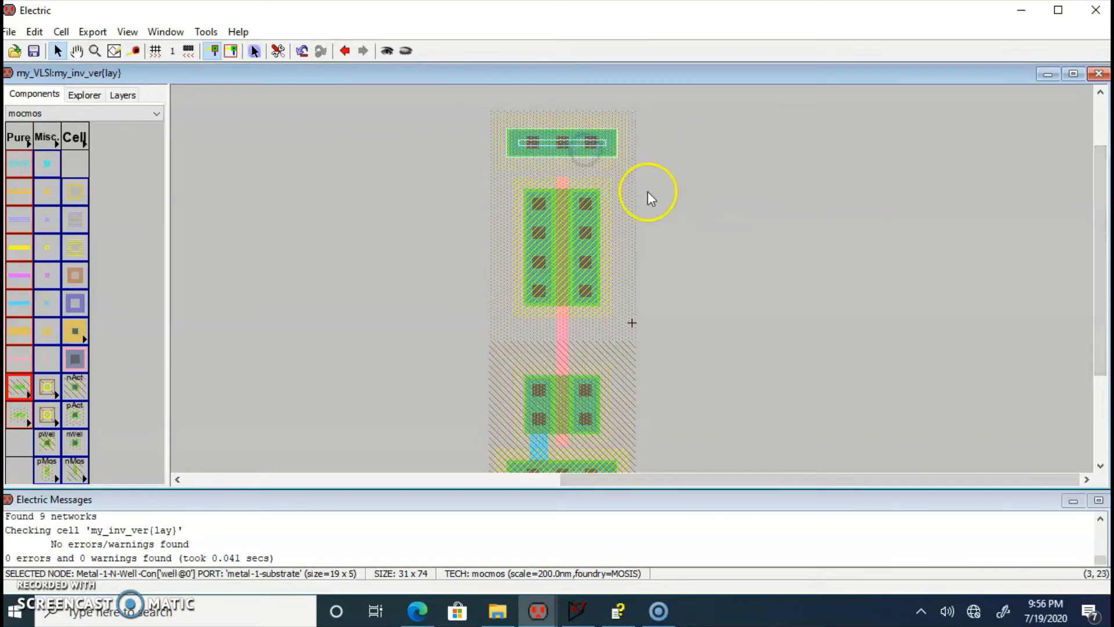
{"action": "key", "text": "Down"}
{"action": "key", "text": "F5"}
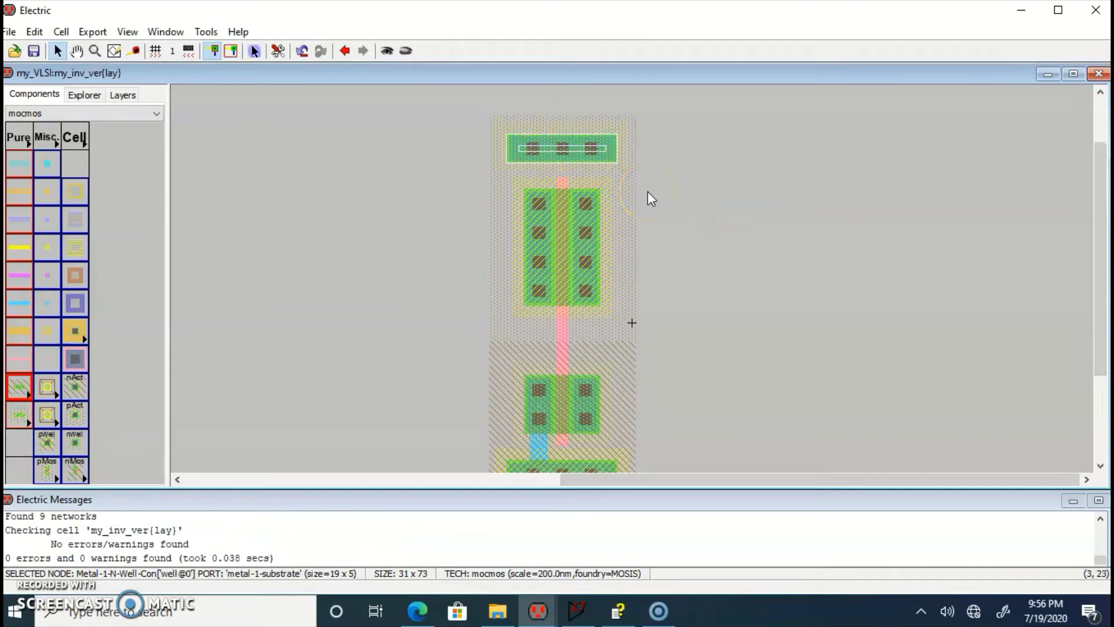
{"action": "key", "text": "Down"}
{"action": "key", "text": "F5"}
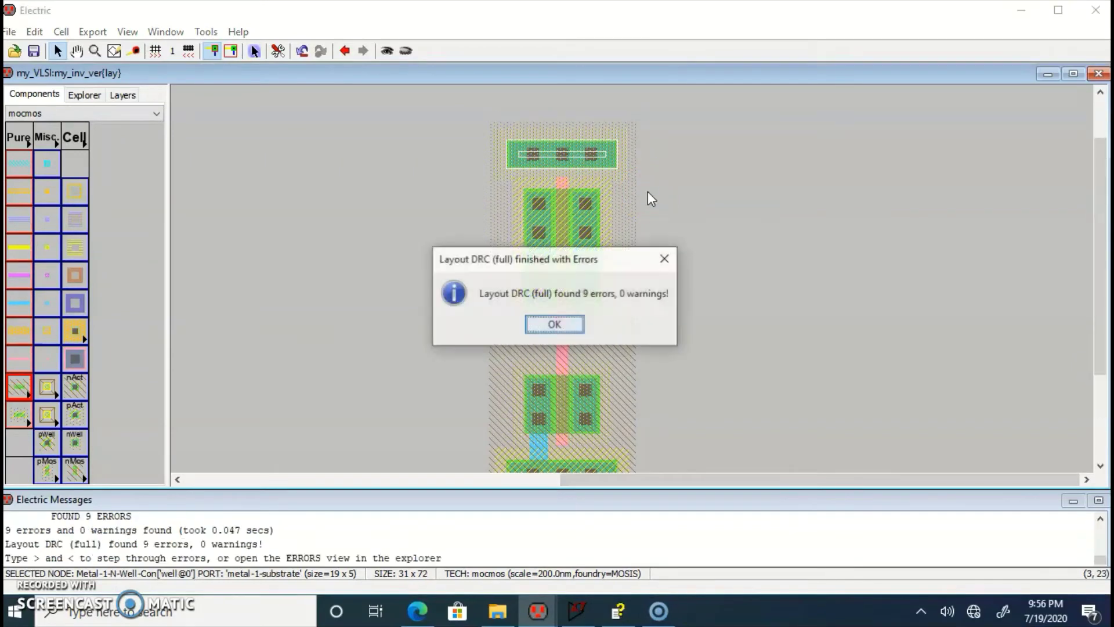
{"action": "key", "text": "Return"}
{"action": "key", "text": "Right"}
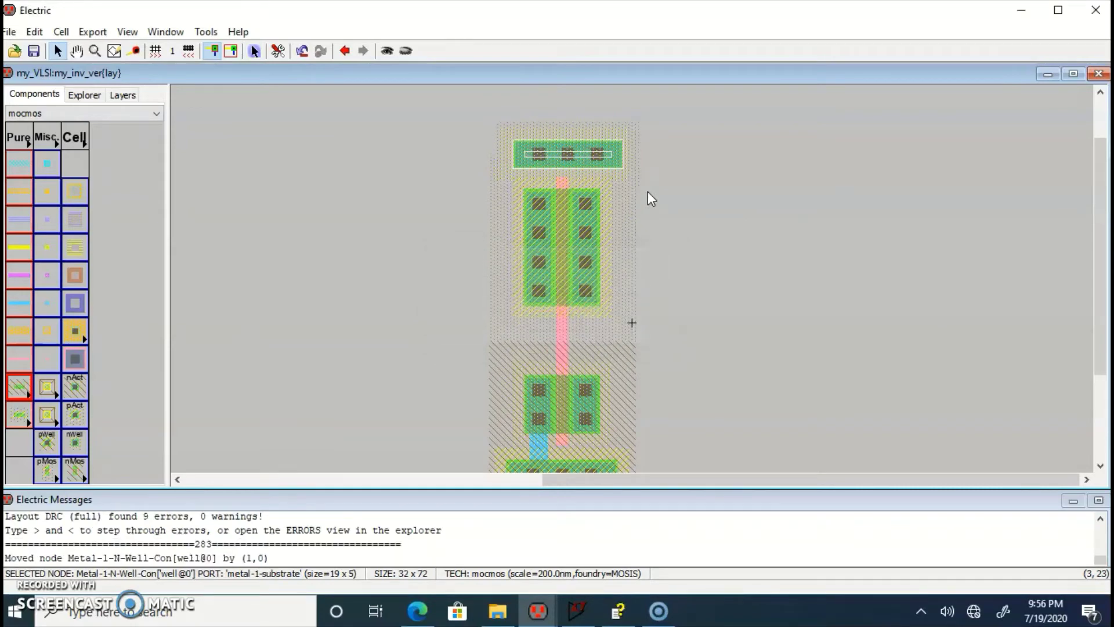
{"action": "key", "text": "ctrl+z"}
{"action": "key", "text": "Up"}
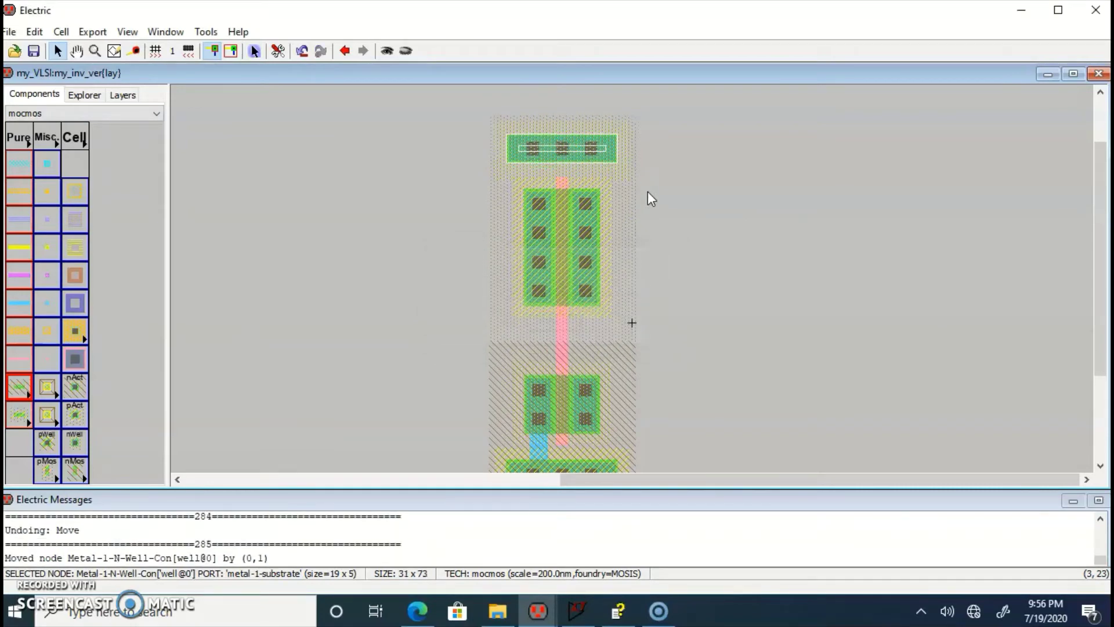
{"action": "left_click", "coordinate": [888, 112]}
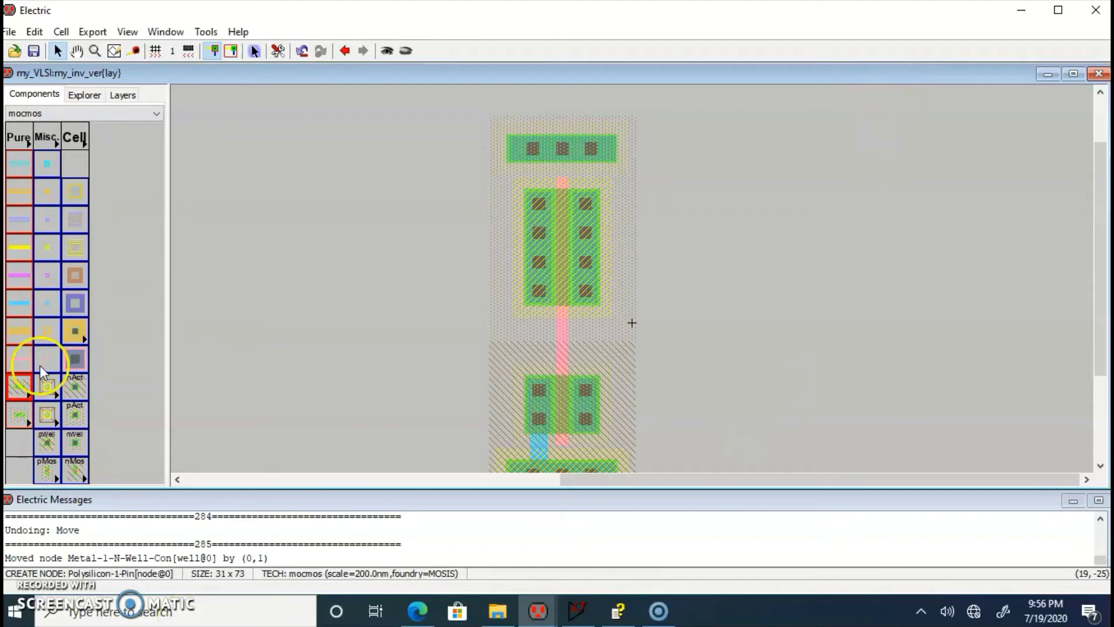
Place a Metal-1 pin below the top n-well contact and shift it 8 units right
{"action": "left_click", "coordinate": [47, 303]}
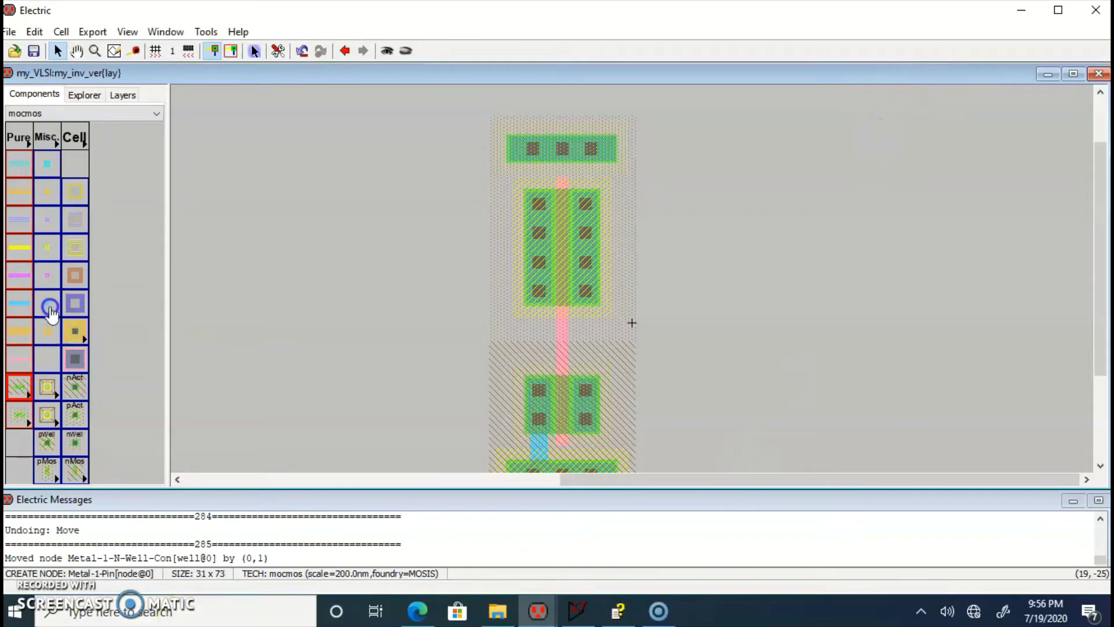
{"action": "left_click", "coordinate": [539, 177]}
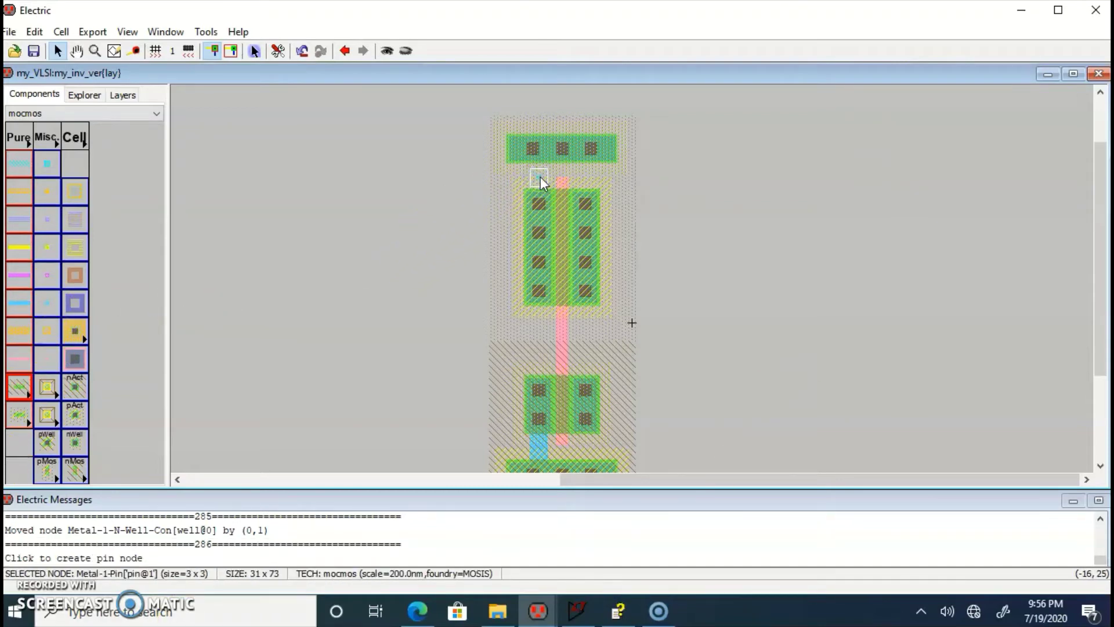
{"action": "left_click_drag", "start_coordinate": [540, 178], "coordinate": [586, 176]}
{"action": "left_click", "coordinate": [716, 220]}
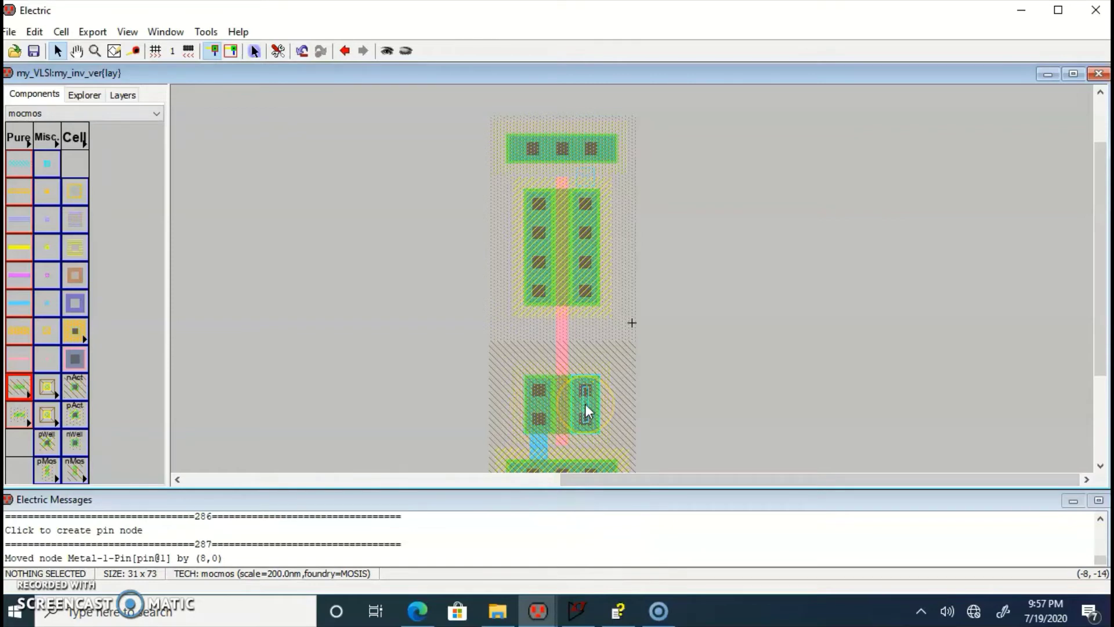
{"action": "right_click_drag", "start_coordinate": [585, 402], "coordinate": [583, 297]}
{"action": "right_click", "coordinate": [548, 275]}
Move the pin back under the n-well contact and run Metal-1 to the pMOS left contact
{"action": "left_click", "coordinate": [542, 197]}
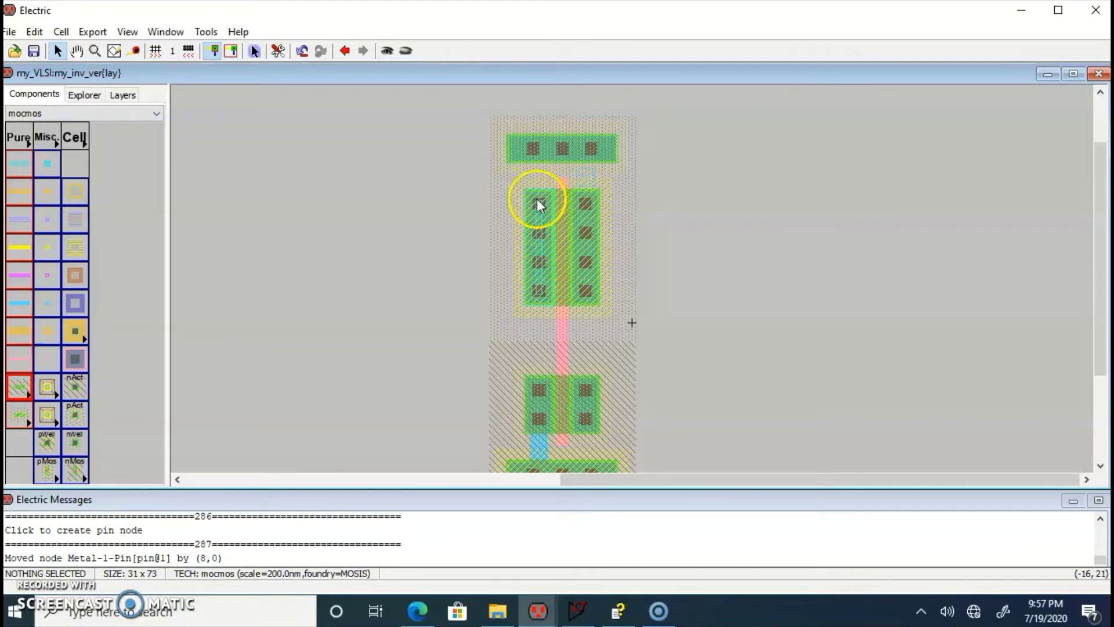
{"action": "left_click", "coordinate": [535, 148]}
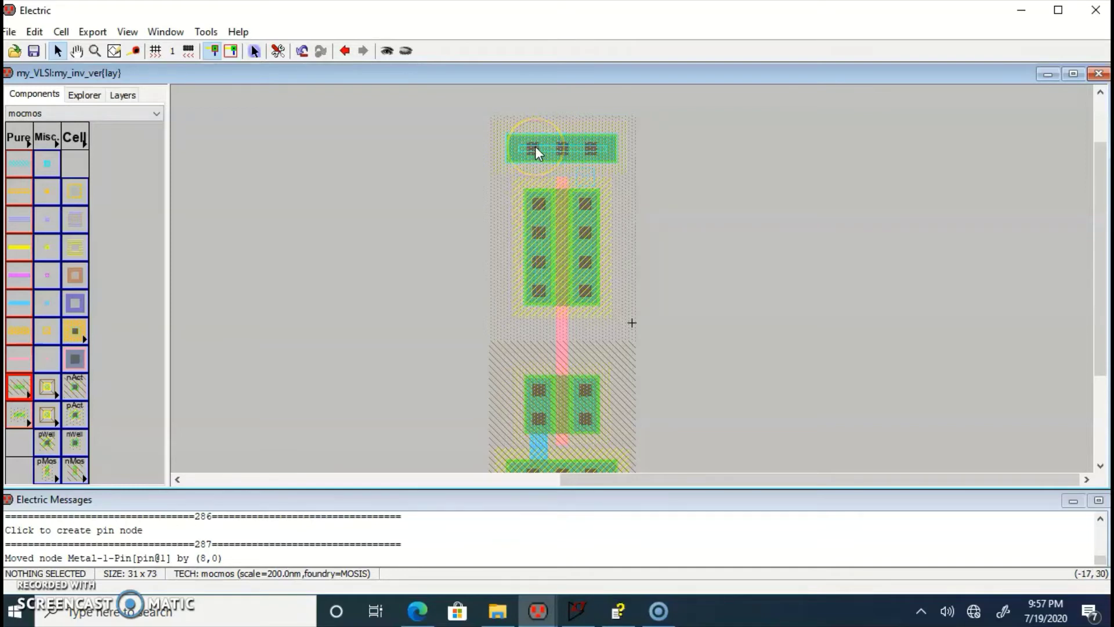
{"action": "left_click", "coordinate": [580, 181]}
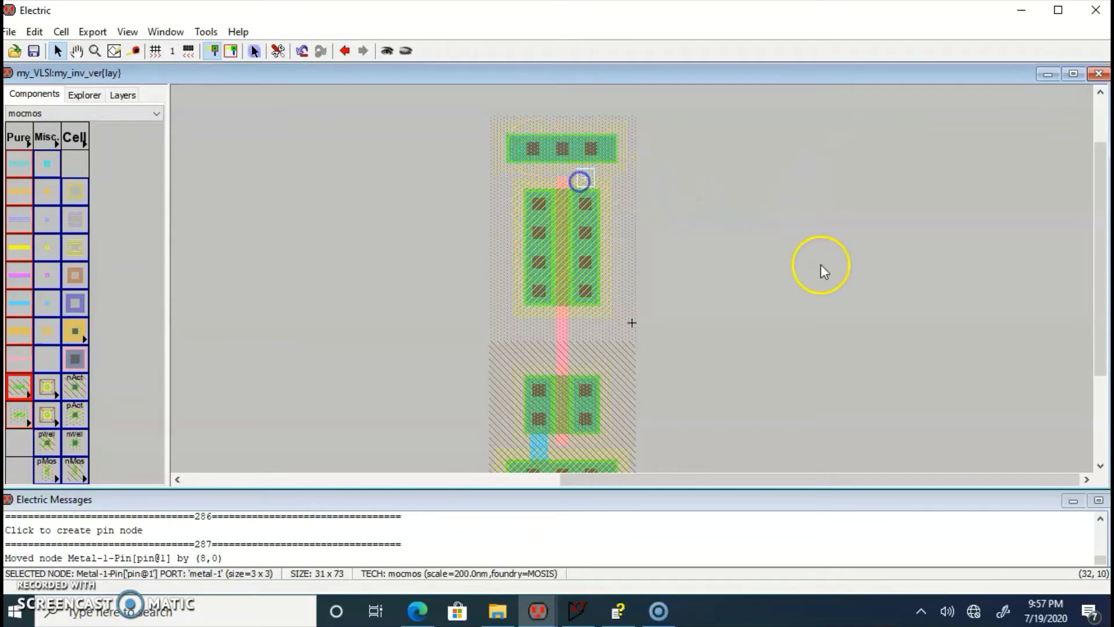
{"action": "left_click_drag", "start_coordinate": [583, 180], "coordinate": [539, 178]}
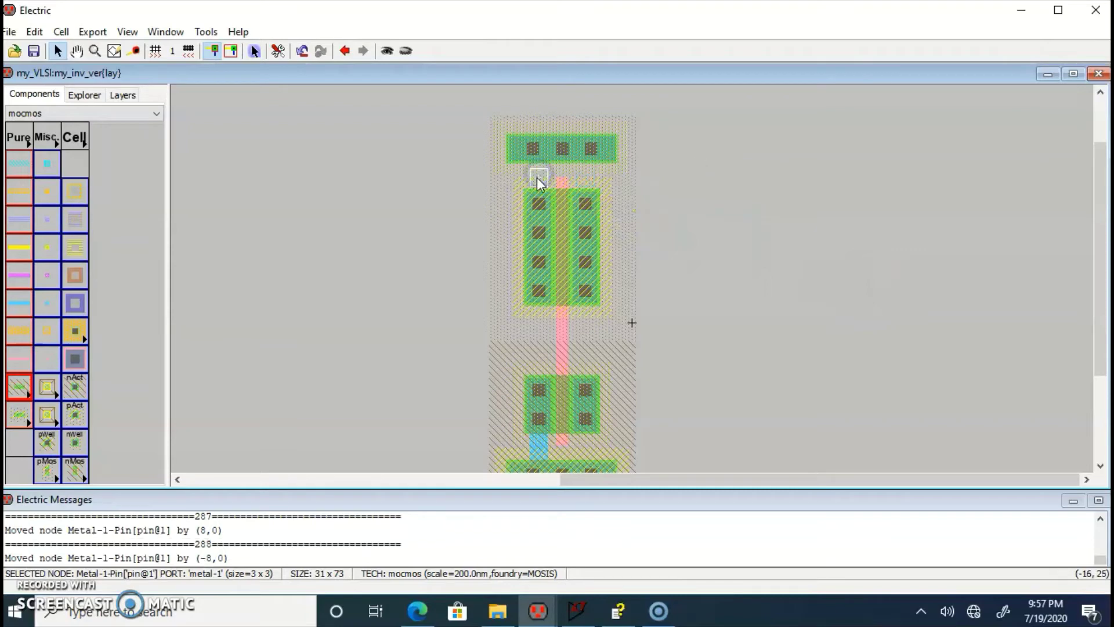
{"action": "right_click_drag", "start_coordinate": [538, 176], "coordinate": [542, 151]}
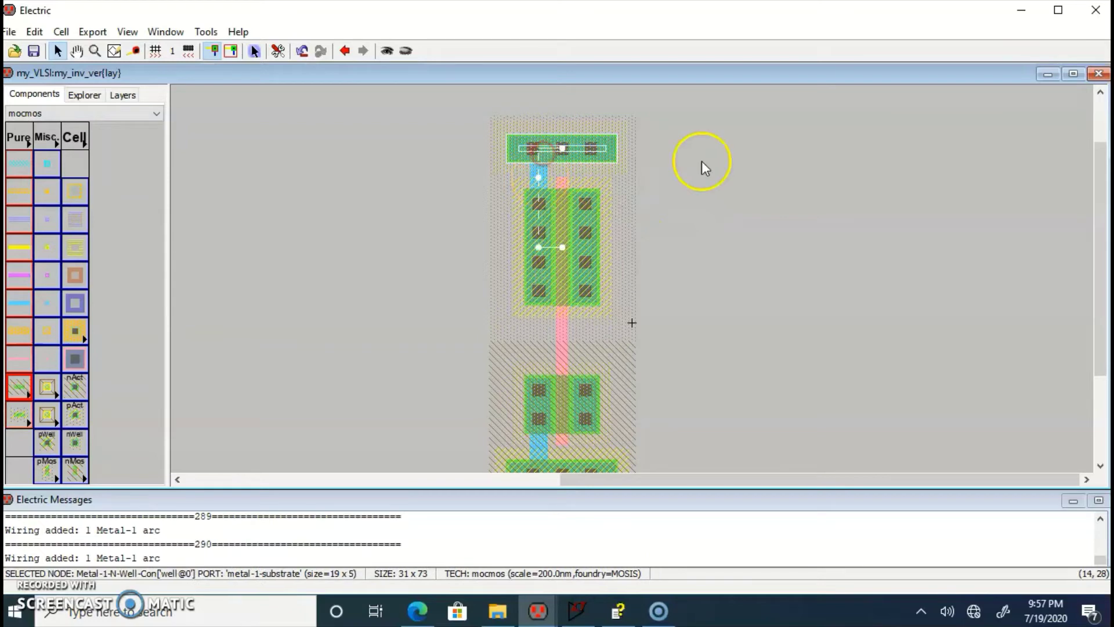
{"action": "left_click", "coordinate": [755, 167]}
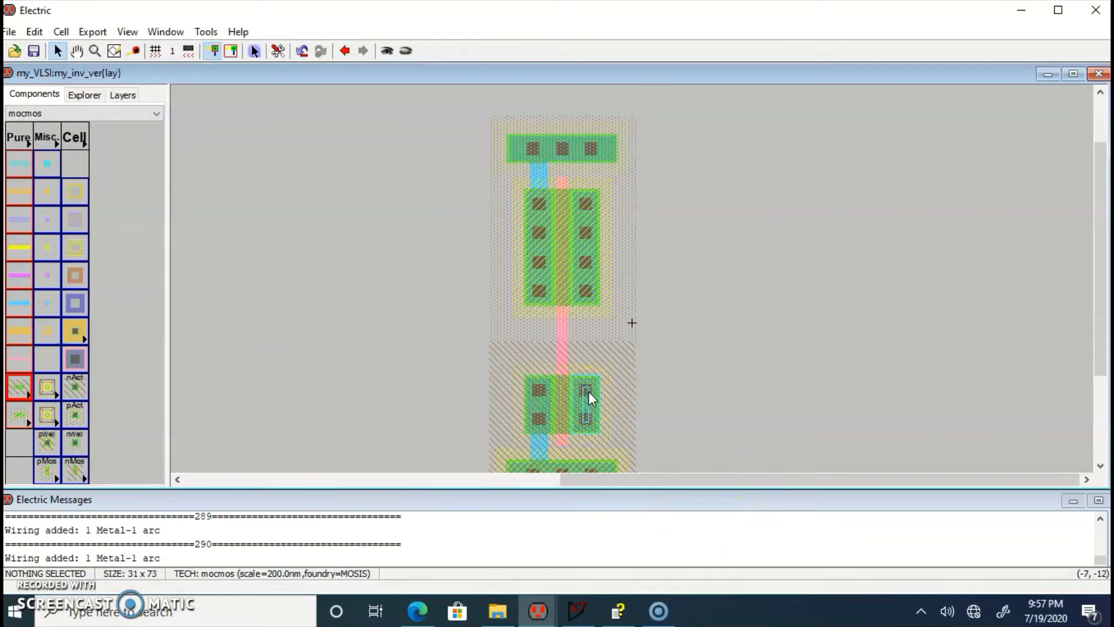
Wire Metal-1 from the nMOS right contact up to the pMOS right contact
{"action": "left_click", "coordinate": [47, 302]}
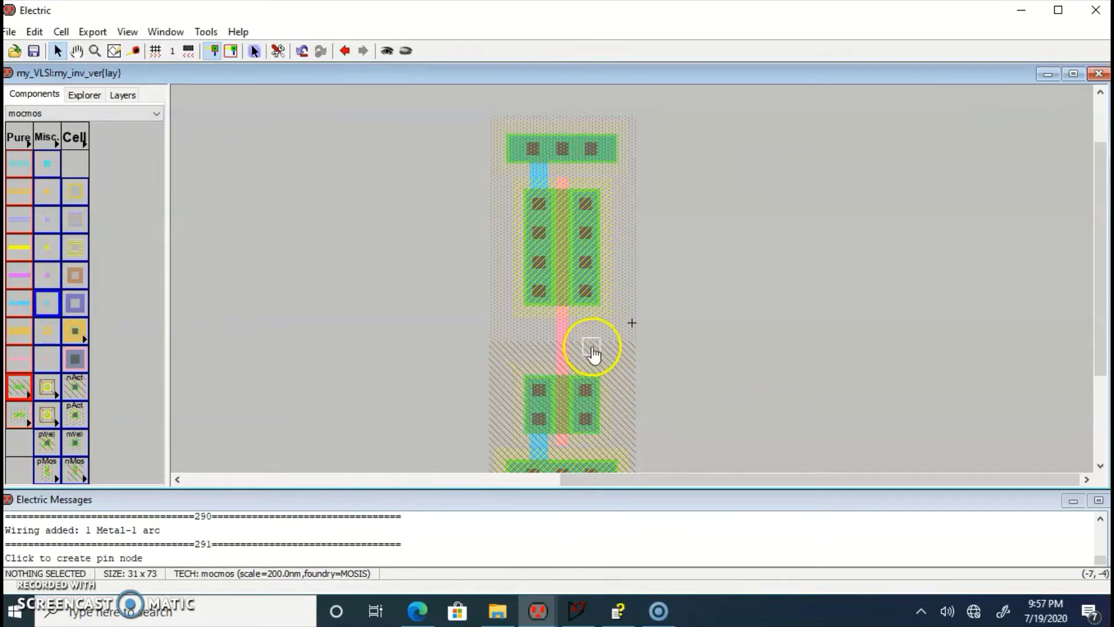
{"action": "left_click", "coordinate": [592, 349]}
{"action": "right_click", "coordinate": [590, 381]}
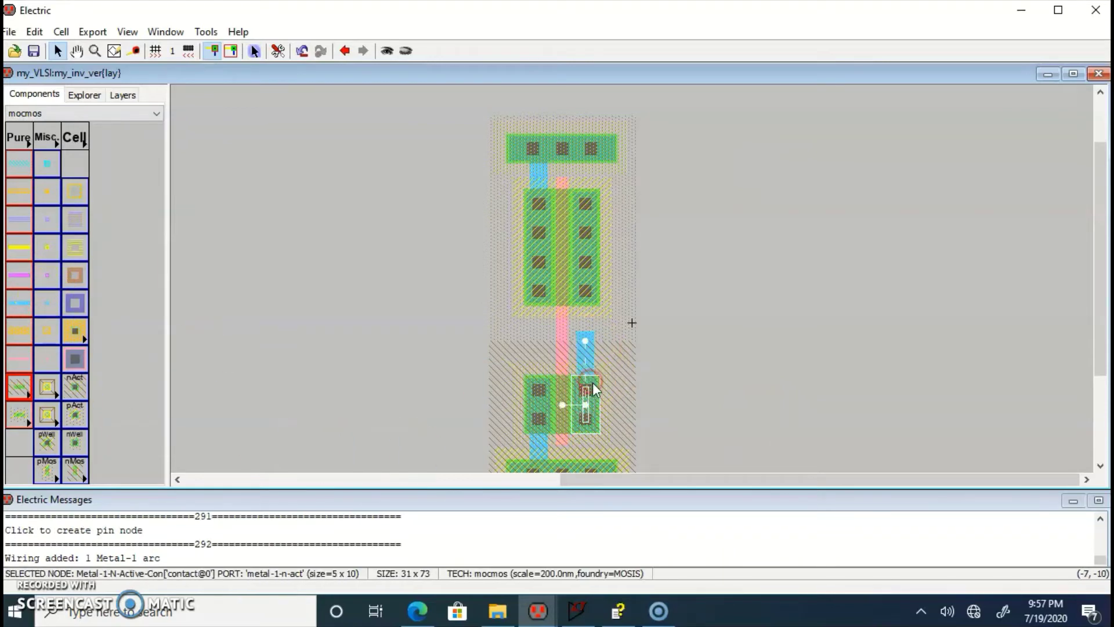
{"action": "left_click", "coordinate": [586, 341]}
{"action": "right_click", "coordinate": [587, 298]}
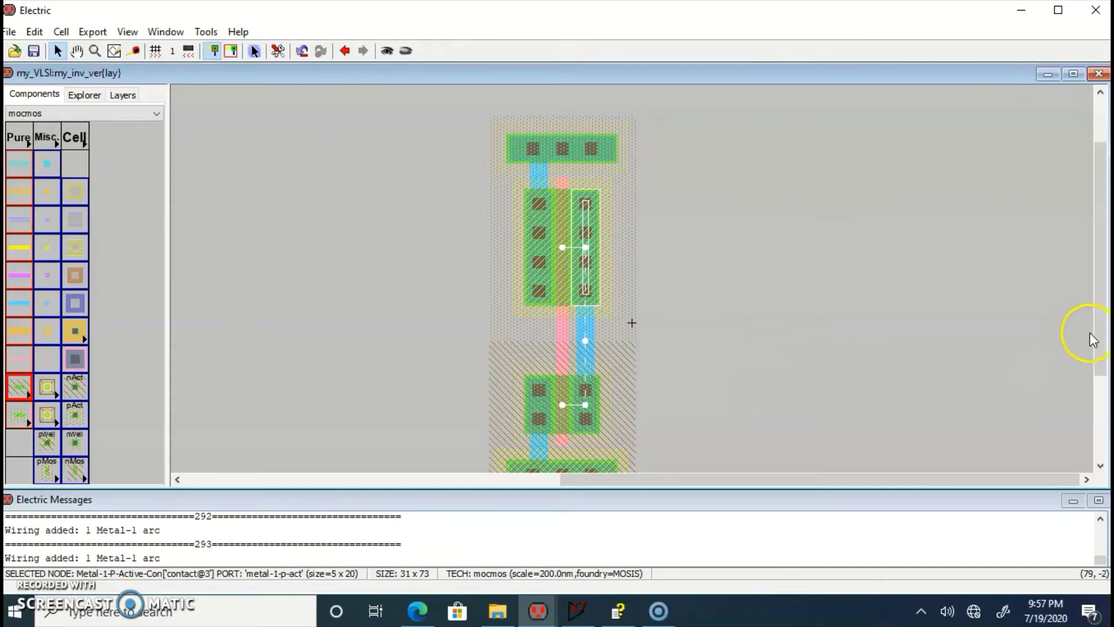
Run a design rule check, then branch a Polysilicon-1 stub left off the shared gate wire
{"action": "key", "text": "F5"}
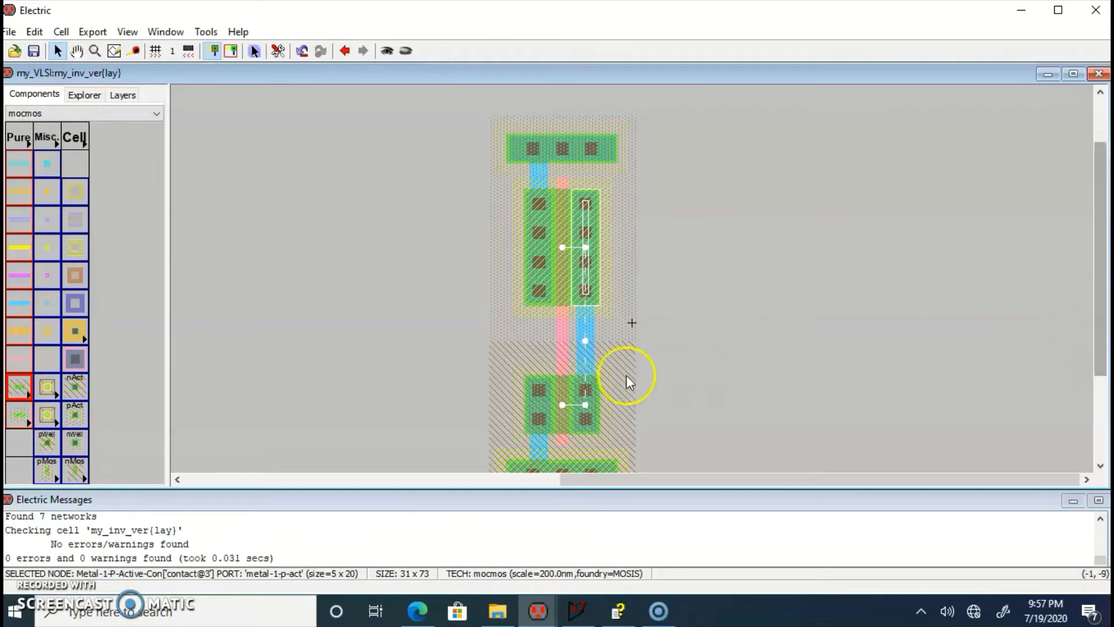
{"action": "left_click", "coordinate": [561, 347]}
{"action": "right_click", "coordinate": [541, 343]}
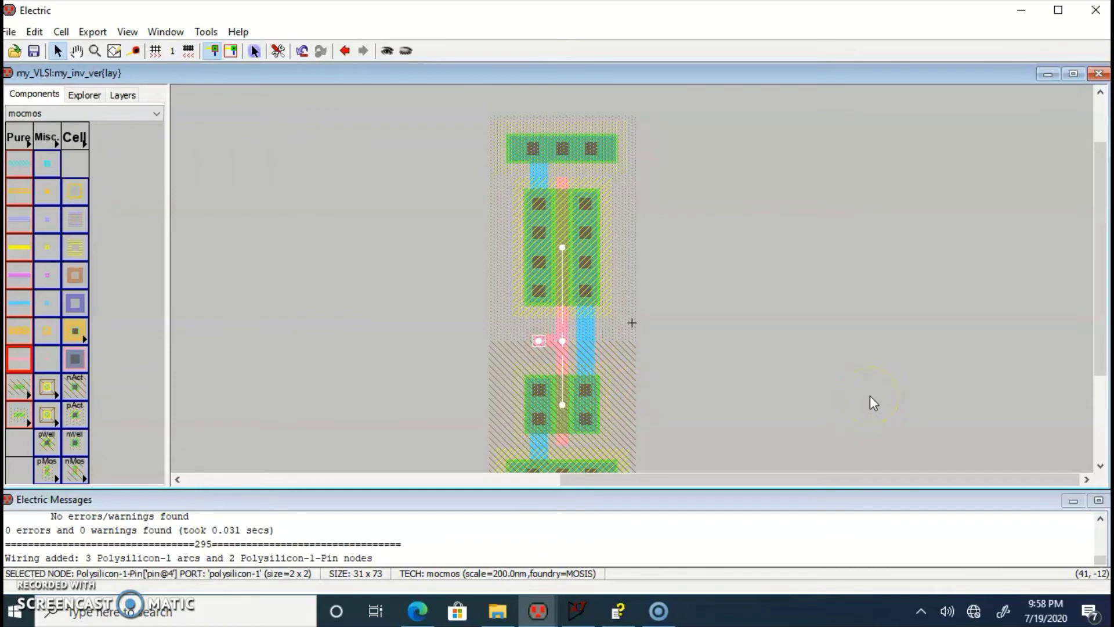
Create the 'in' export with input characteristics
{"action": "key", "text": "ctrl+e"}
{"action": "type", "text": "A"}
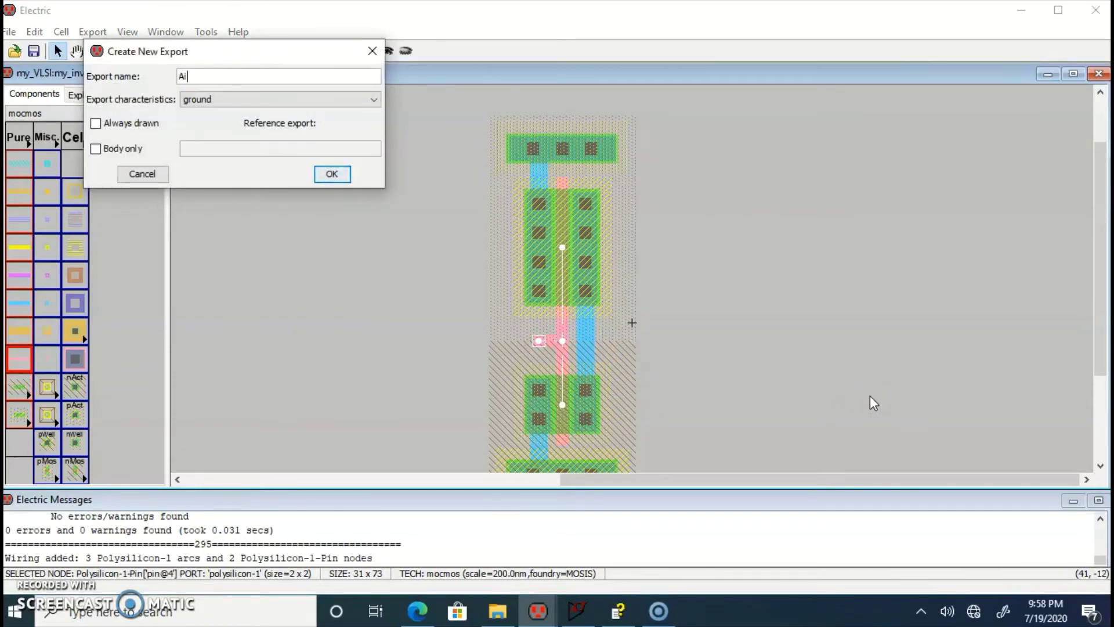
{"action": "key", "text": "BackSpace"}
{"action": "type", "text": "input"}
{"action": "key", "text": "Tab"}
{"action": "key", "text": "i"}
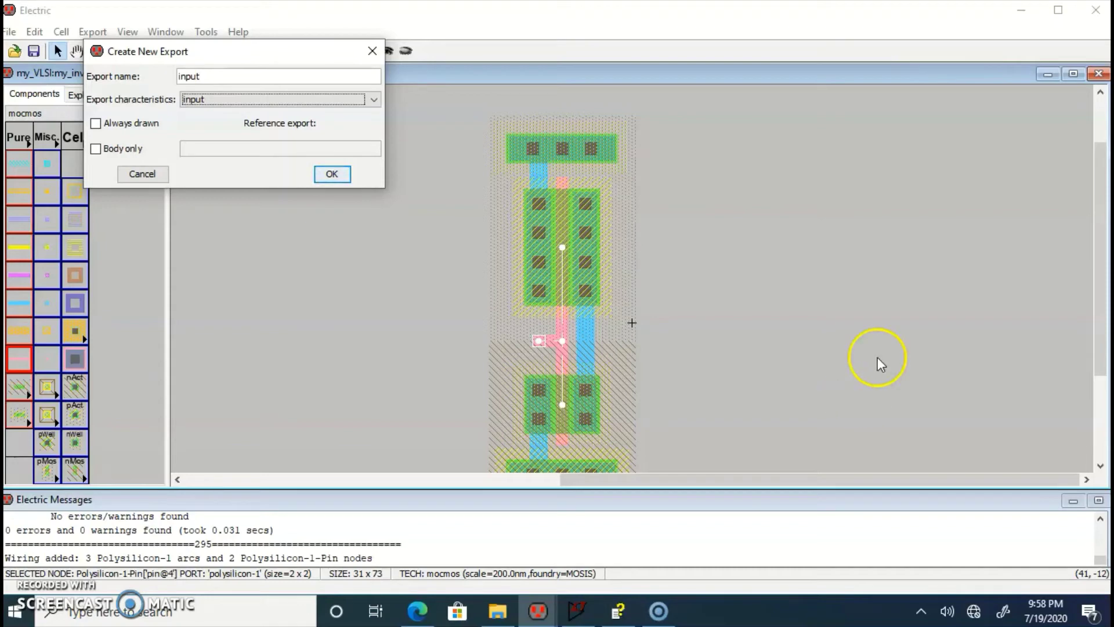
{"action": "double_click", "coordinate": [324, 77]}
{"action": "type", "text": "in"}
{"action": "left_click", "coordinate": [331, 174]}
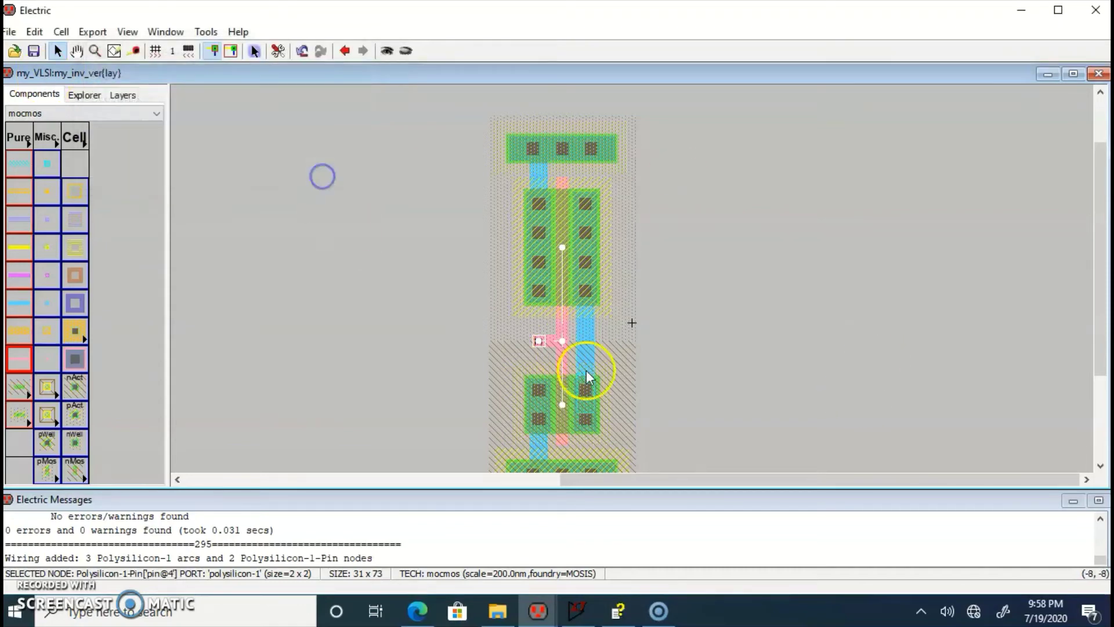
Add a Metal-1 pin beside the output strip and export it as 'out' with output characteristics
{"action": "left_click", "coordinate": [599, 342]}
{"action": "right_click", "coordinate": [604, 340]}
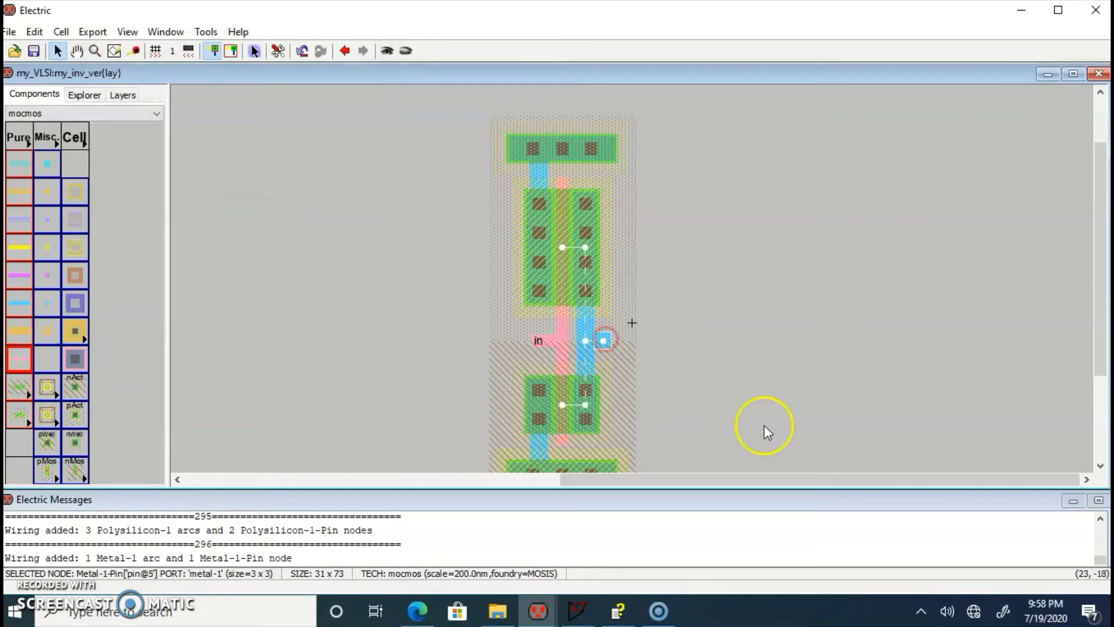
{"action": "key", "text": "ctrl+e"}
{"action": "type", "text": "out"}
{"action": "key", "text": "Tab"}
{"action": "key", "text": "Down"}
{"action": "key", "text": "Return"}
Export the top n-well contact as 'vdd' with power characteristics
{"action": "left_click", "coordinate": [554, 144]}
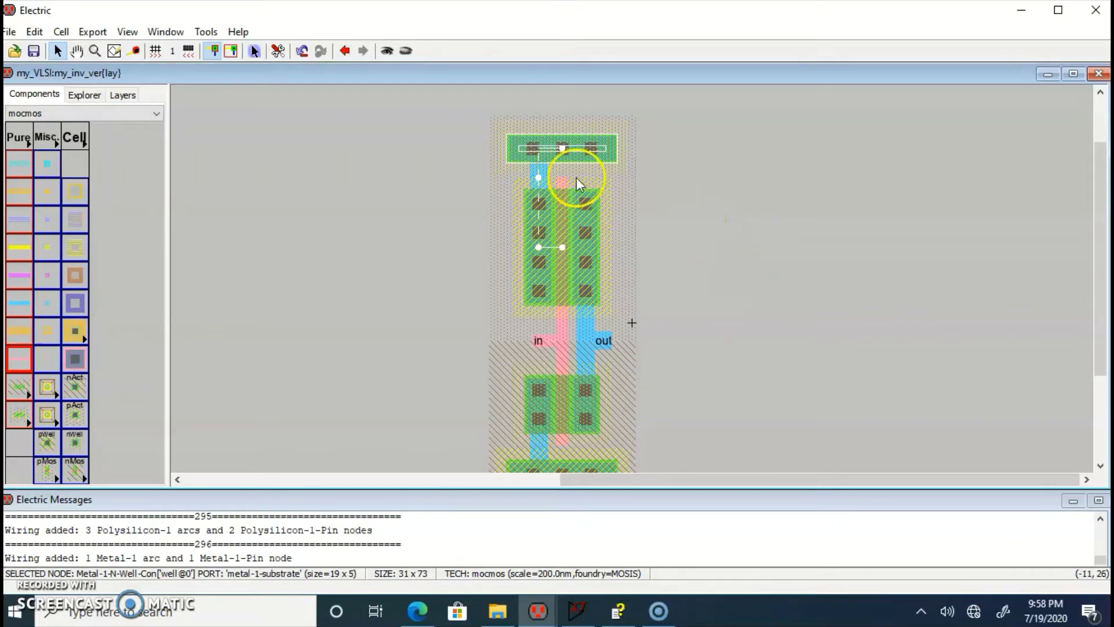
{"action": "right_click", "coordinate": [556, 149]}
{"action": "key", "text": "ctrl+e"}
{"action": "type", "text": "vdd"}
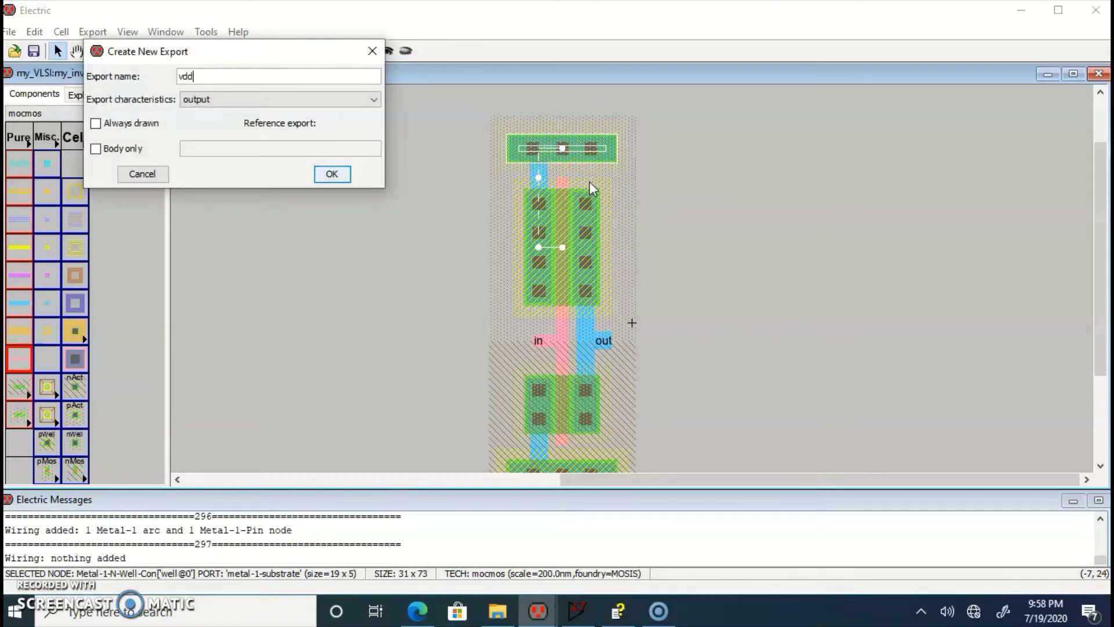
{"action": "key", "text": "Tab"}
{"action": "key", "text": "p"}
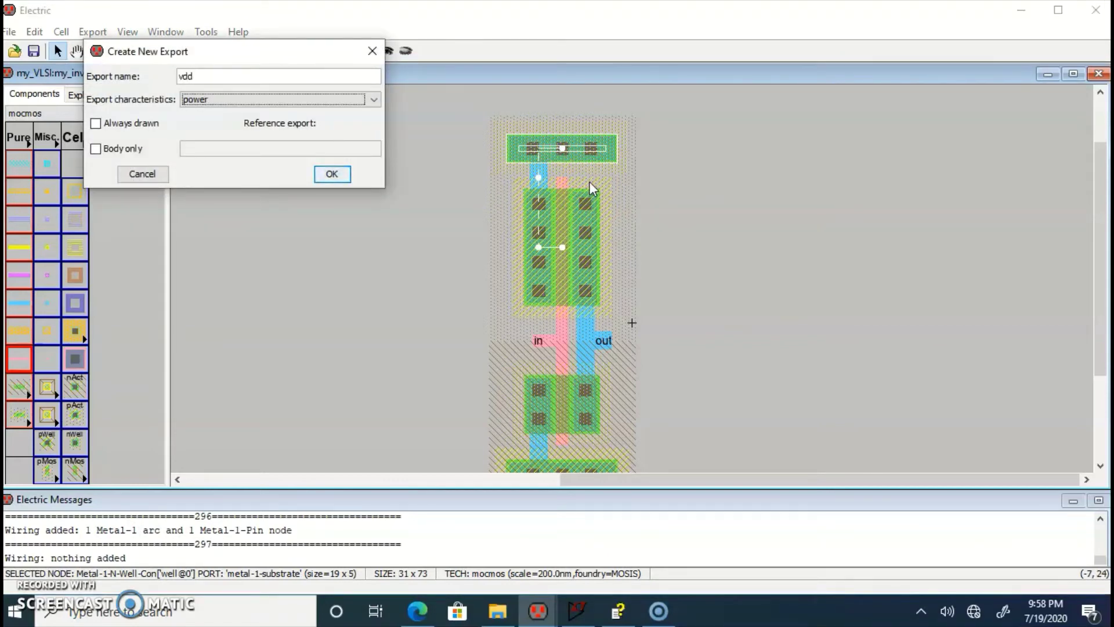
{"action": "key", "text": "Return"}
Export the bottom p-well contact as 'gnd' with ground characteristics
{"action": "left_click", "coordinate": [566, 471]}
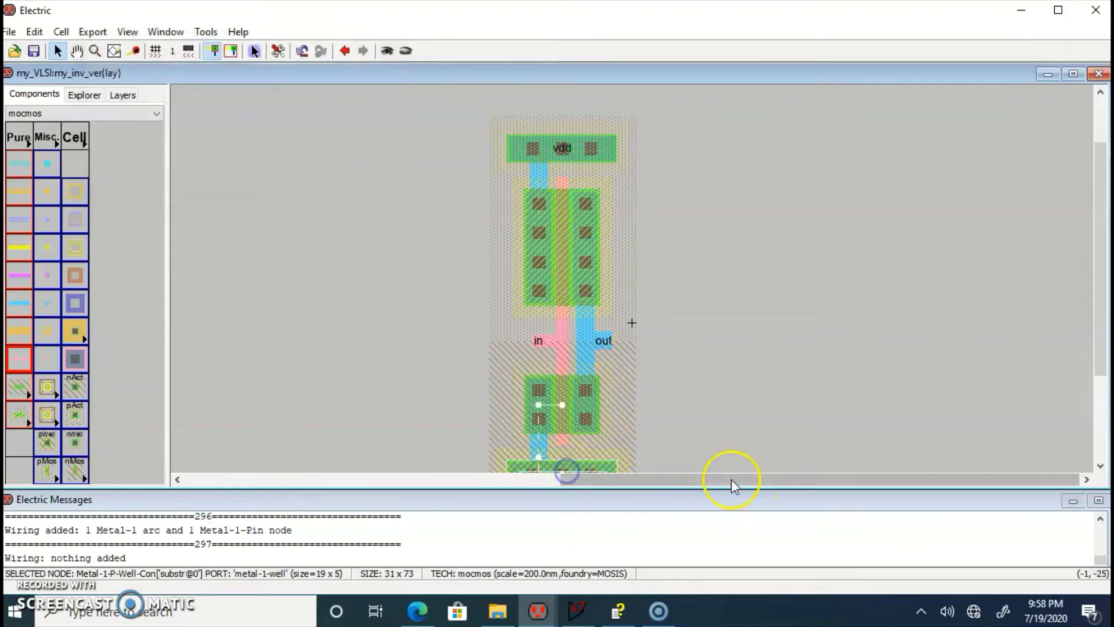
{"action": "key", "text": "ctrl+e"}
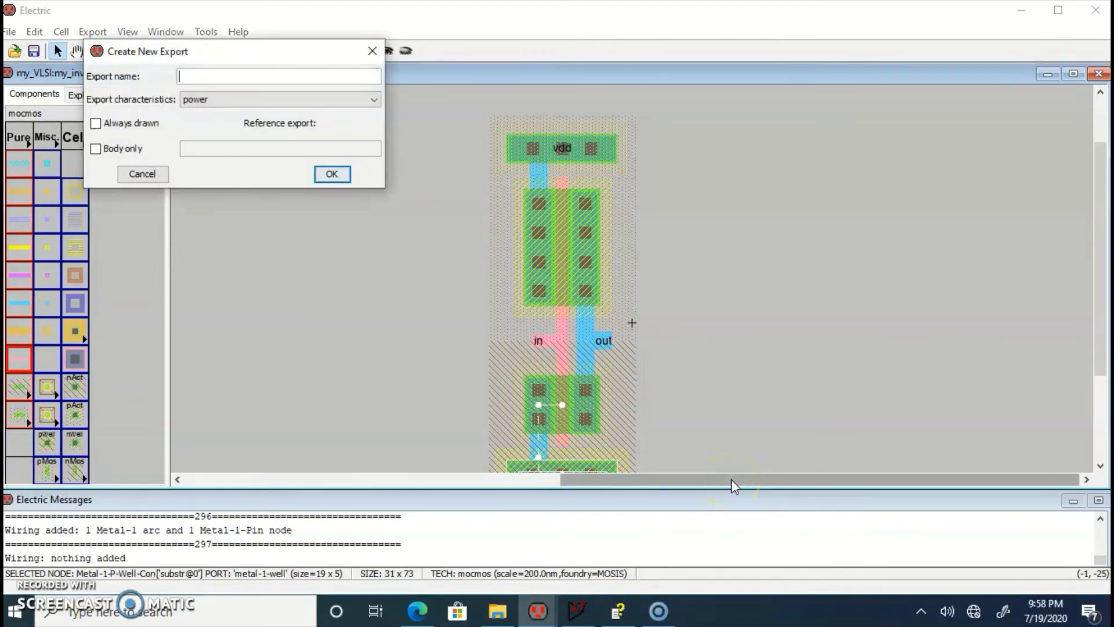
{"action": "type", "text": "gnd"}
{"action": "key", "text": "Tab"}
{"action": "key", "text": "Down"}
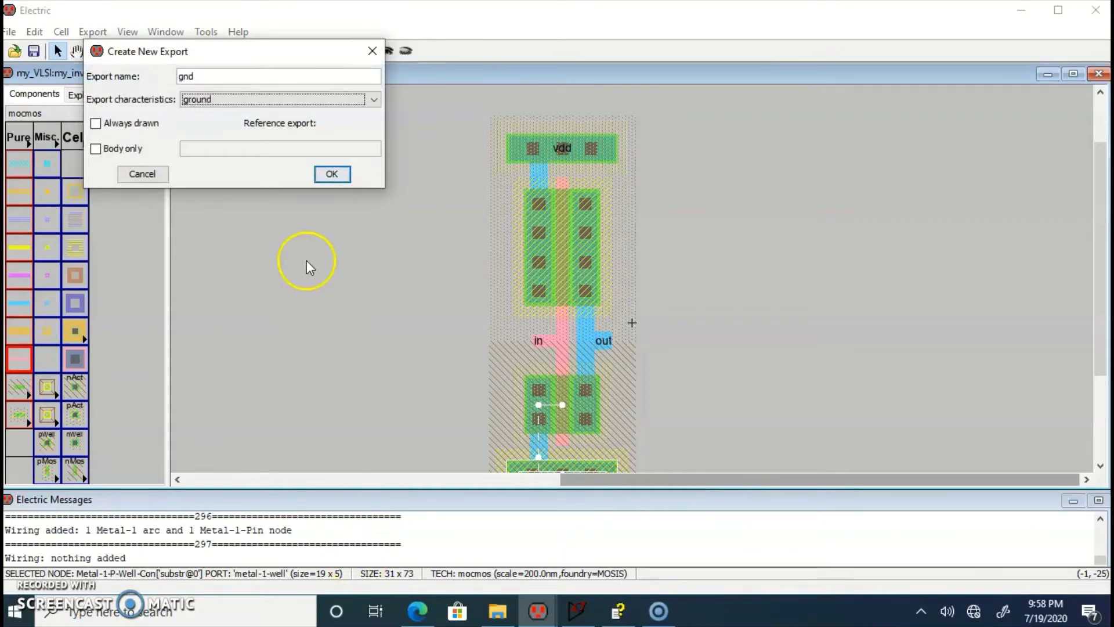
{"action": "left_click", "coordinate": [336, 175]}
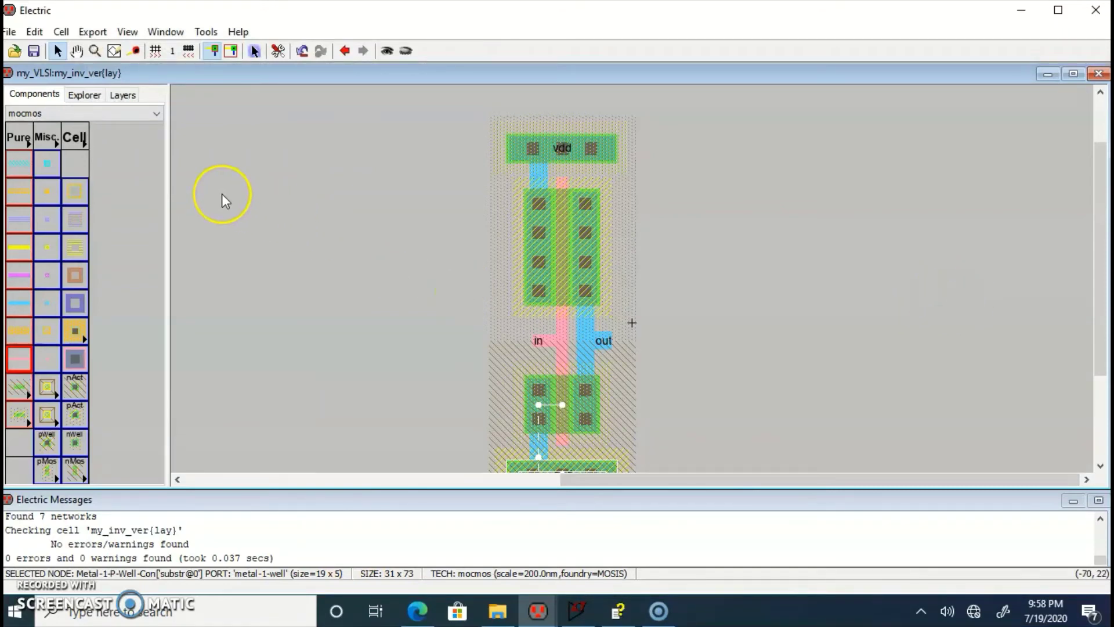
Write the layout's SPICE deck as my_inv_lay_ver.spi by inserting 'lay_' into the file name
{"action": "left_click", "coordinate": [206, 32]}
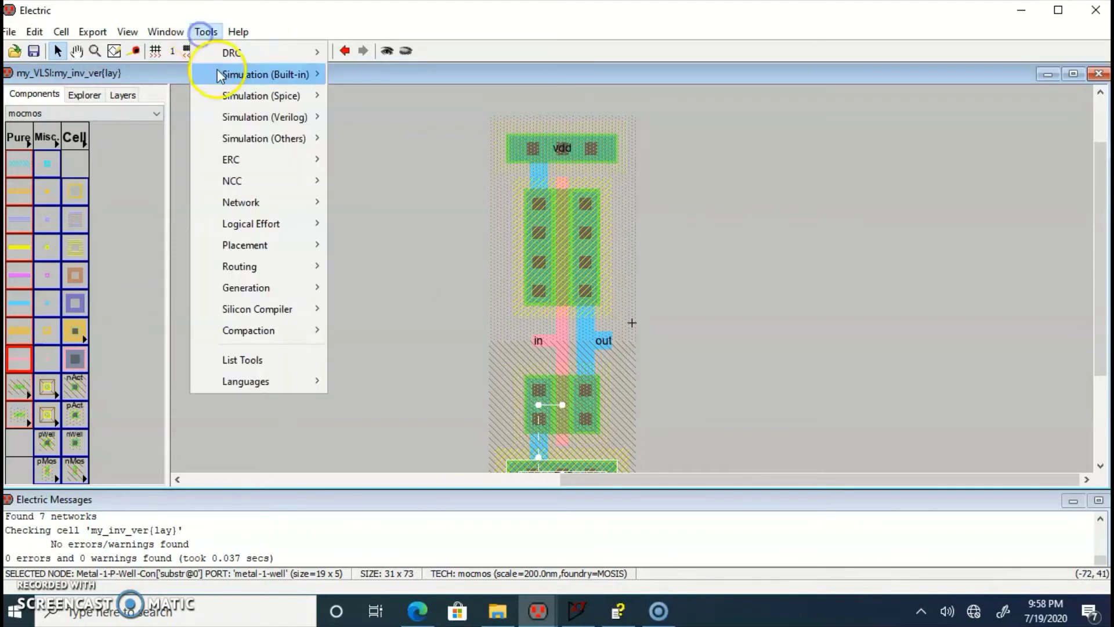
{"action": "left_click", "coordinate": [228, 101]}
{"action": "left_click", "coordinate": [398, 97]}
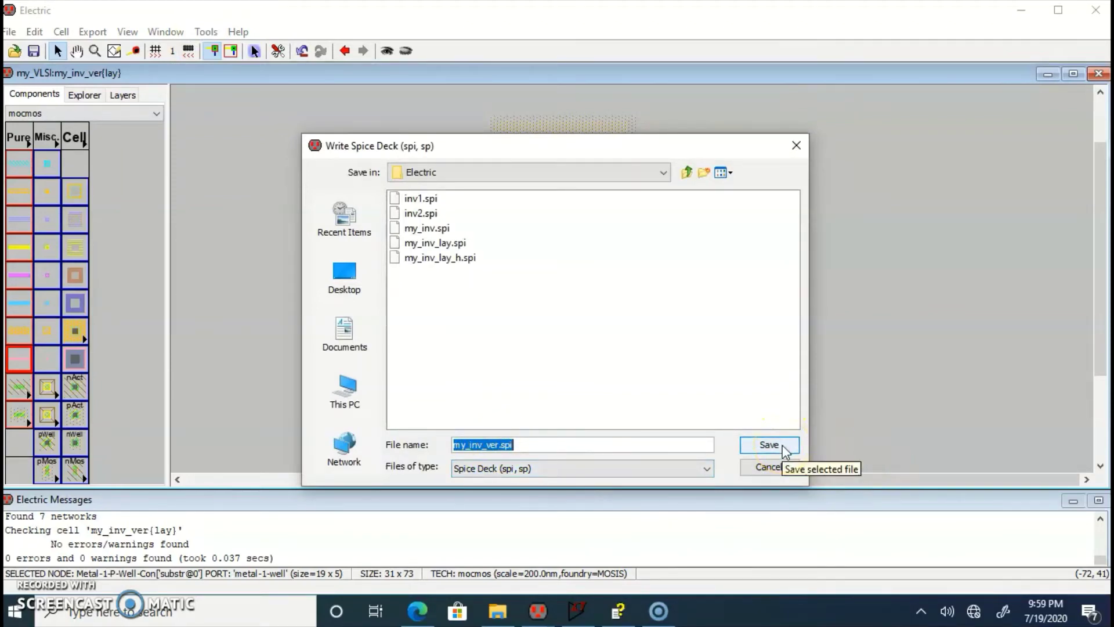
{"action": "left_click", "coordinate": [484, 444]}
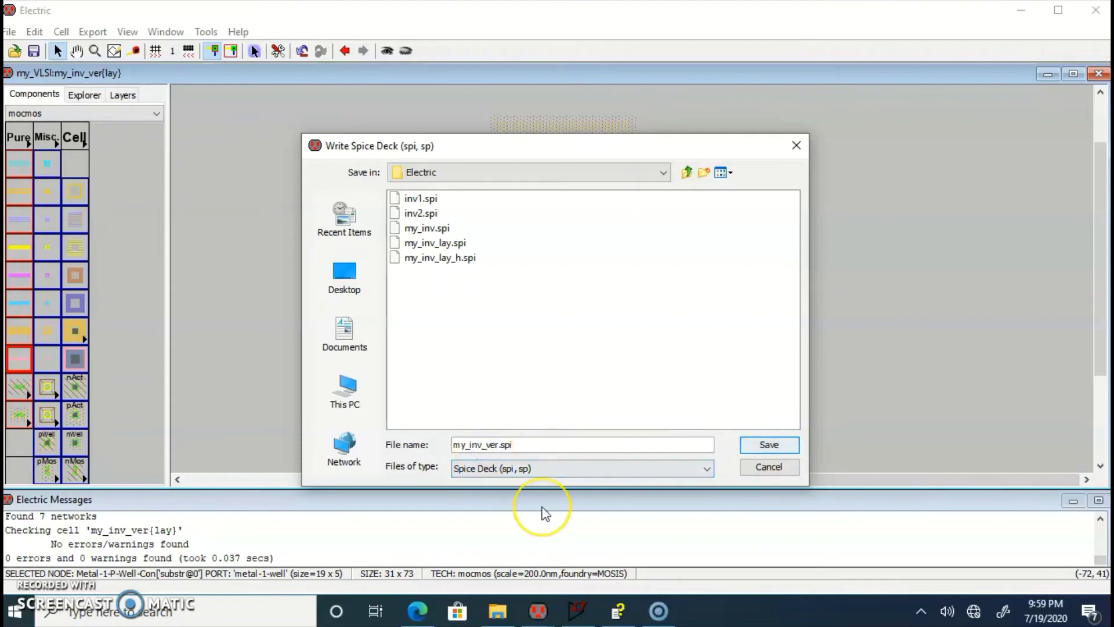
{"action": "type", "text": "lay_"}
{"action": "left_click", "coordinate": [770, 447]}
Open Windows search to find the Calculator app
{"action": "left_click", "coordinate": [871, 473]}
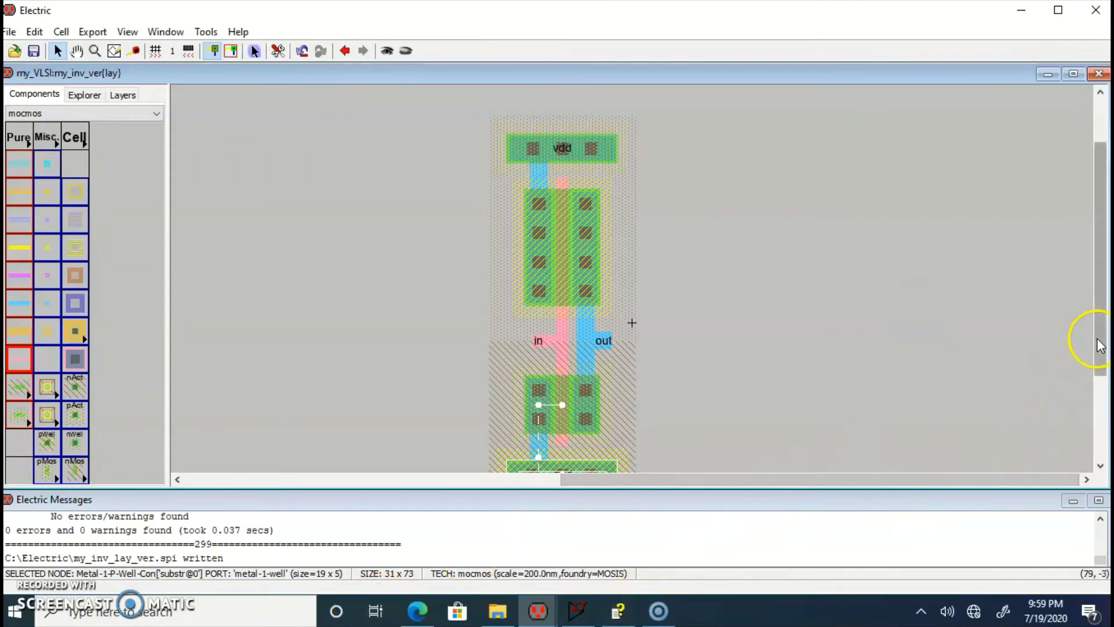
{"action": "left_click_drag", "start_coordinate": [1099, 341], "coordinate": [1101, 376]}
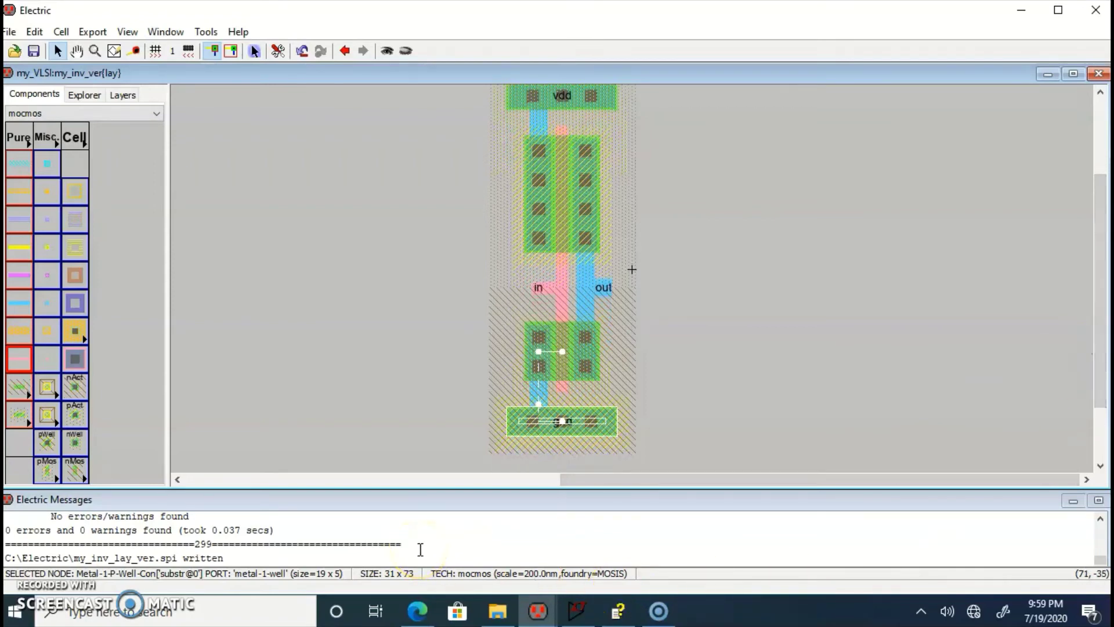
{"action": "left_click", "coordinate": [391, 578]}
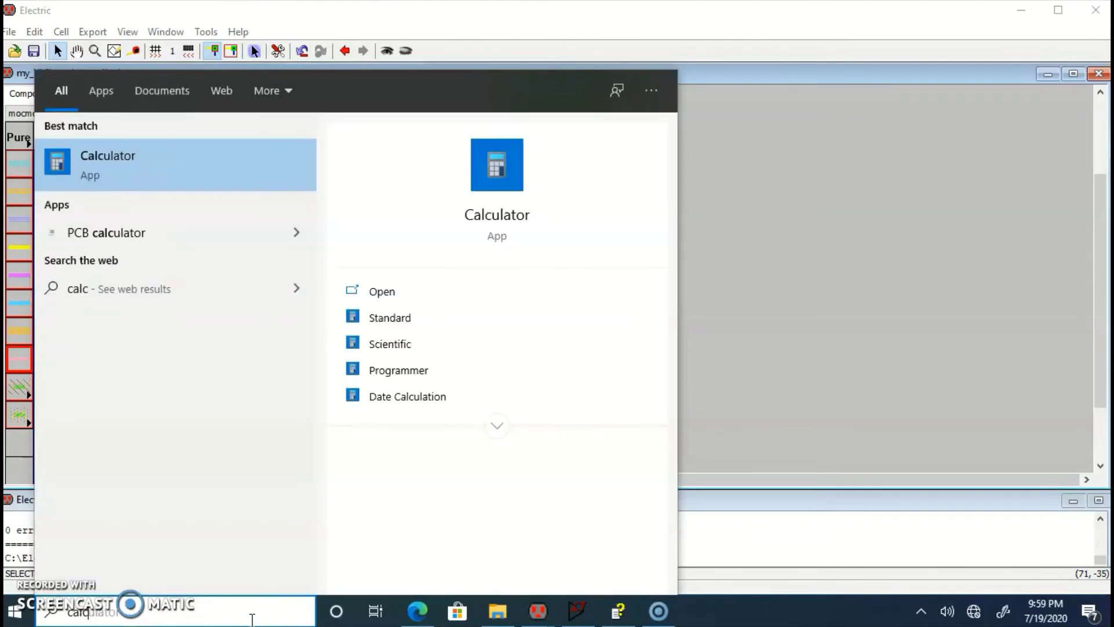
Launch Calculator, compute 31*73*0.04 = 90.52, and close it
{"action": "key", "text": "Return"}
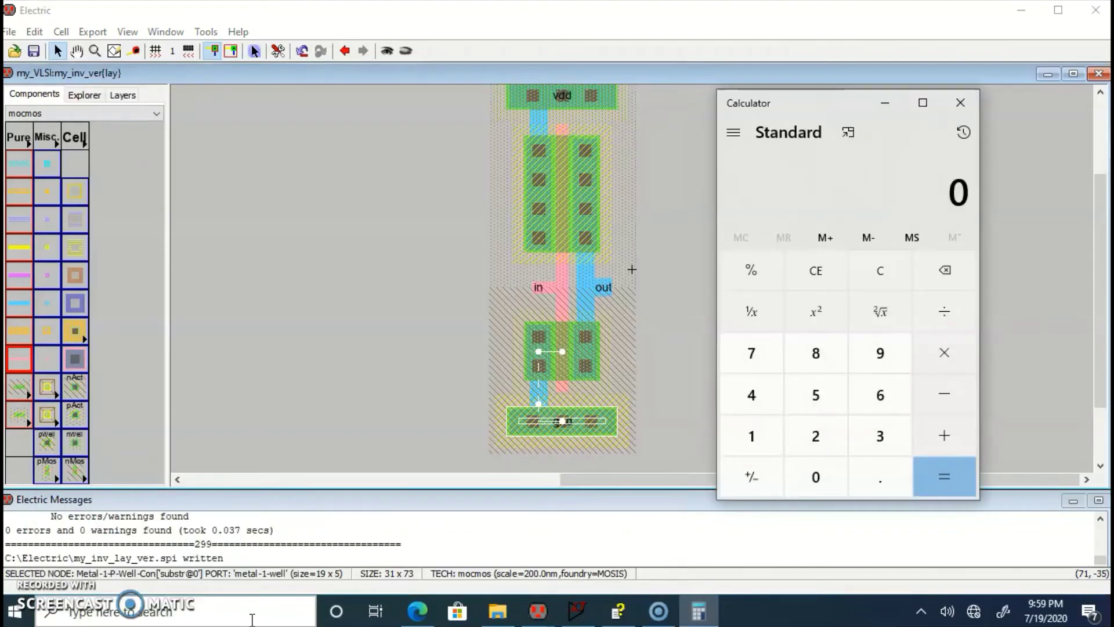
{"action": "type", "text": "31"}
{"action": "type", "text": "*73"}
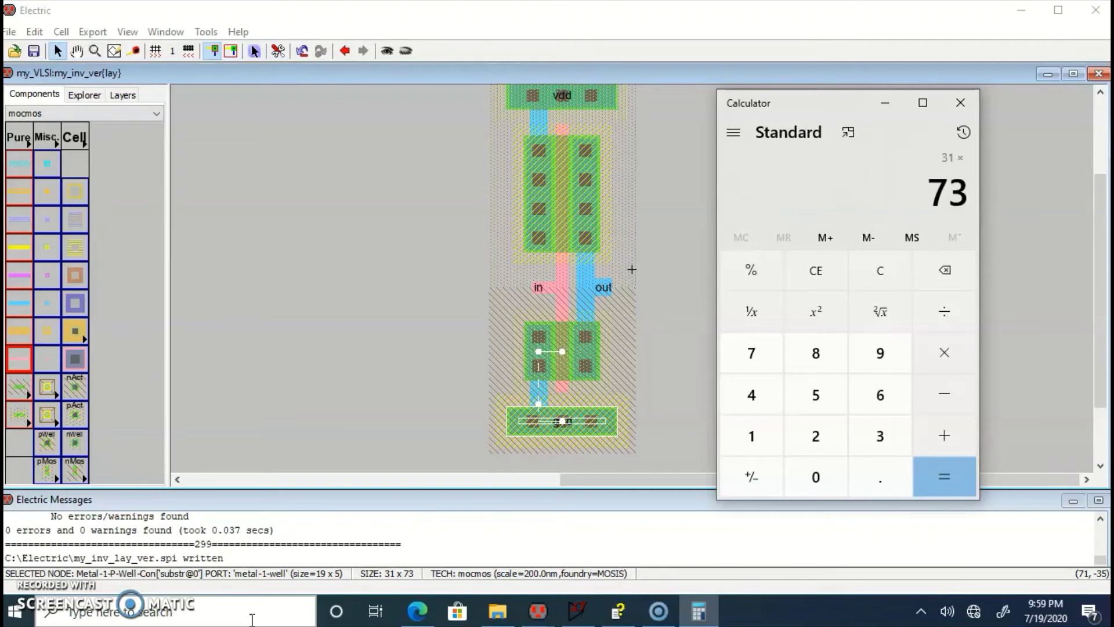
{"action": "type", "text": "*"}
{"action": "type", "text": "0.04="}
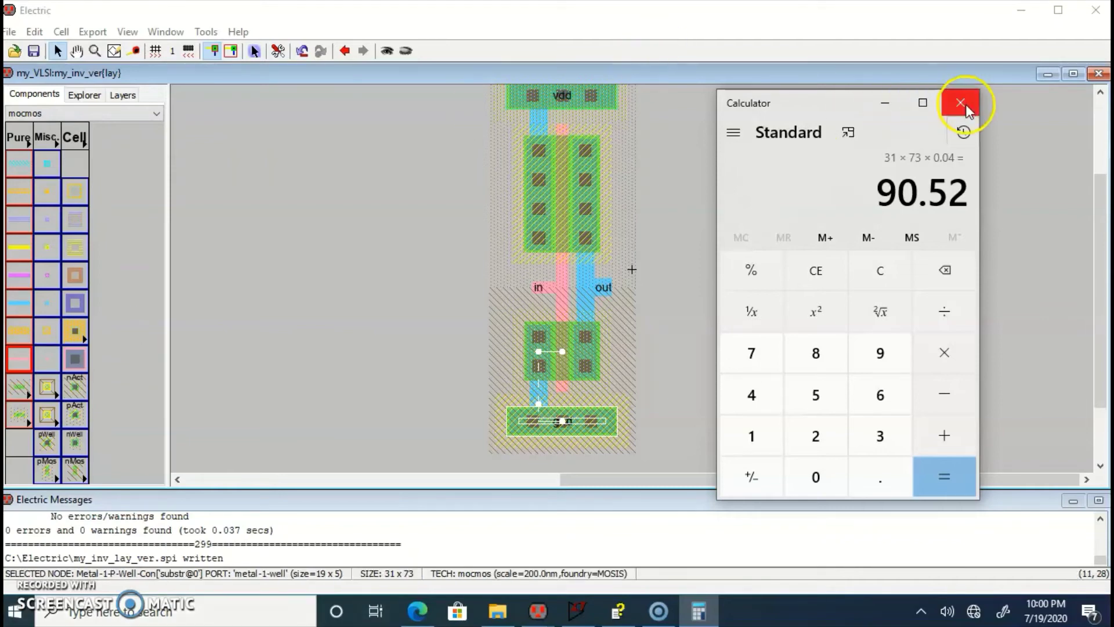
{"action": "left_click", "coordinate": [963, 107]}
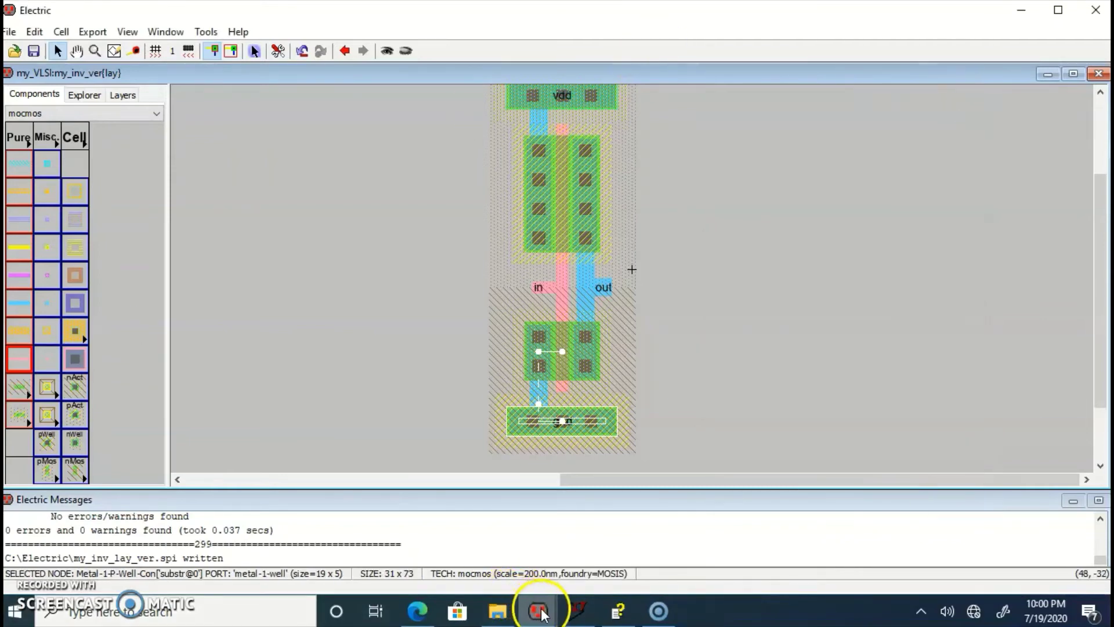
Switch to LTspice and open my_inv_lay_ver.spi, filtering the file list to Netlists
{"action": "mouse_move", "coordinate": [580, 617]}
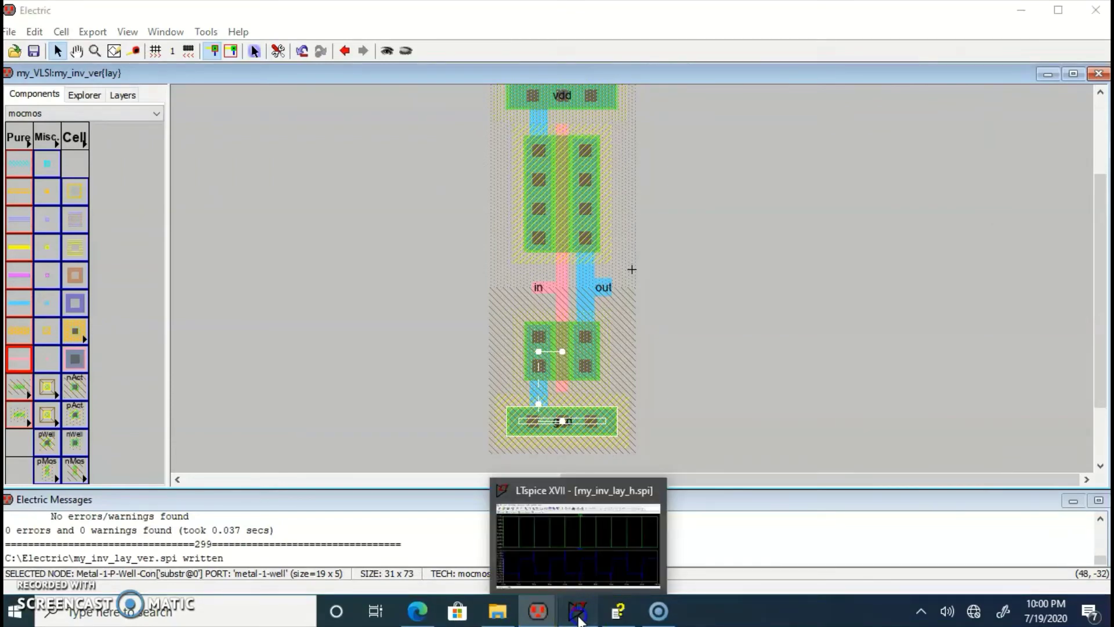
{"action": "left_click", "coordinate": [581, 618]}
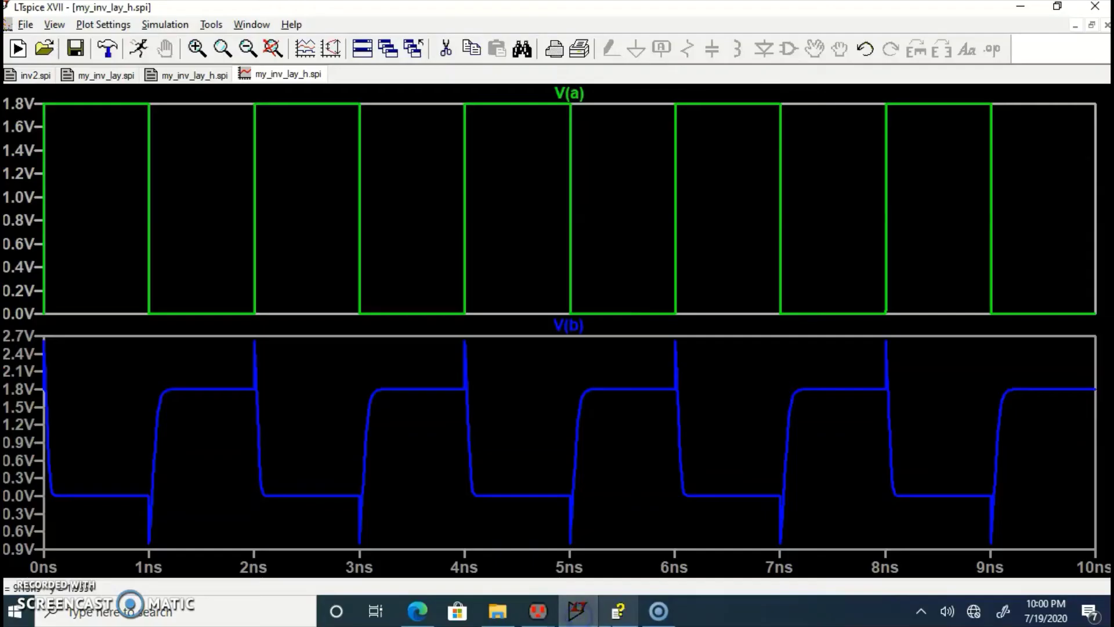
{"action": "left_click", "coordinate": [25, 25]}
{"action": "left_click", "coordinate": [55, 24]}
{"action": "left_click", "coordinate": [25, 24]}
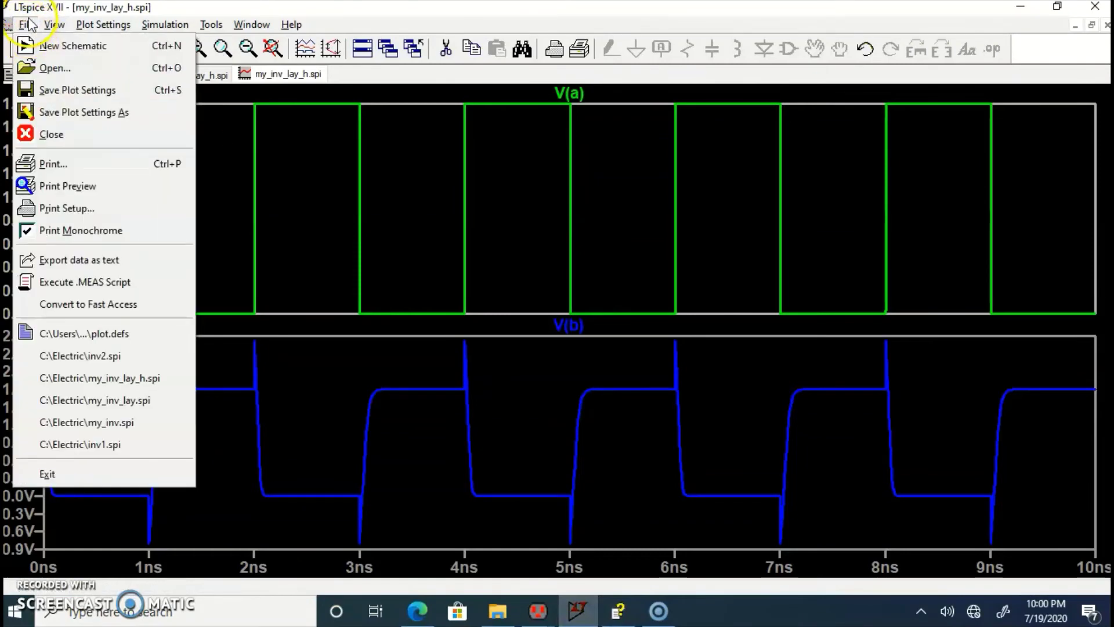
{"action": "left_click", "coordinate": [35, 67]}
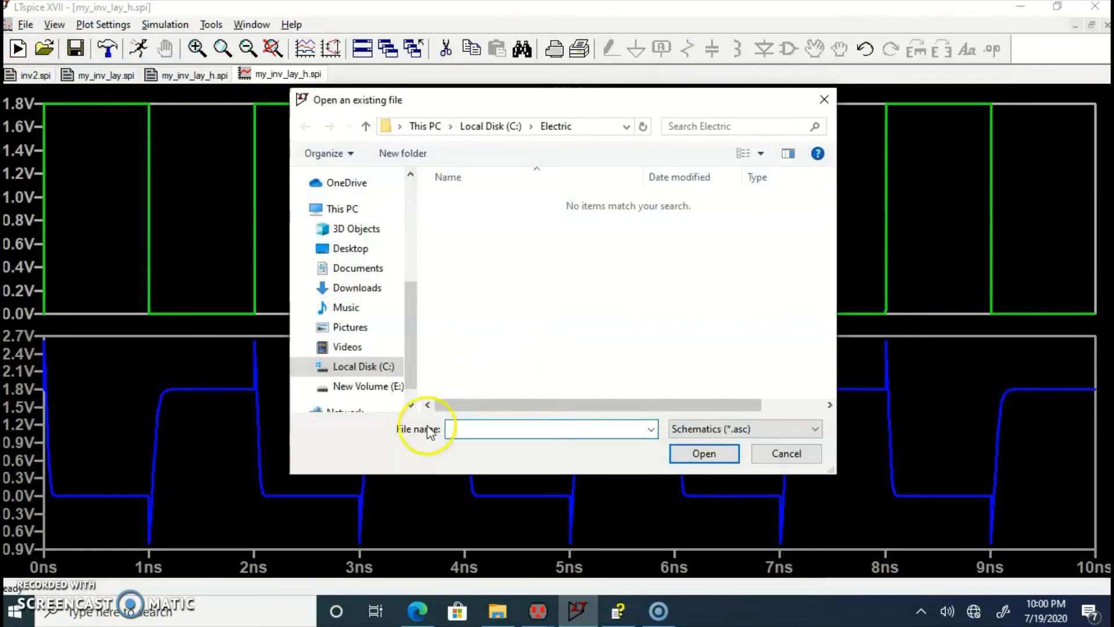
{"action": "left_click", "coordinate": [730, 427]}
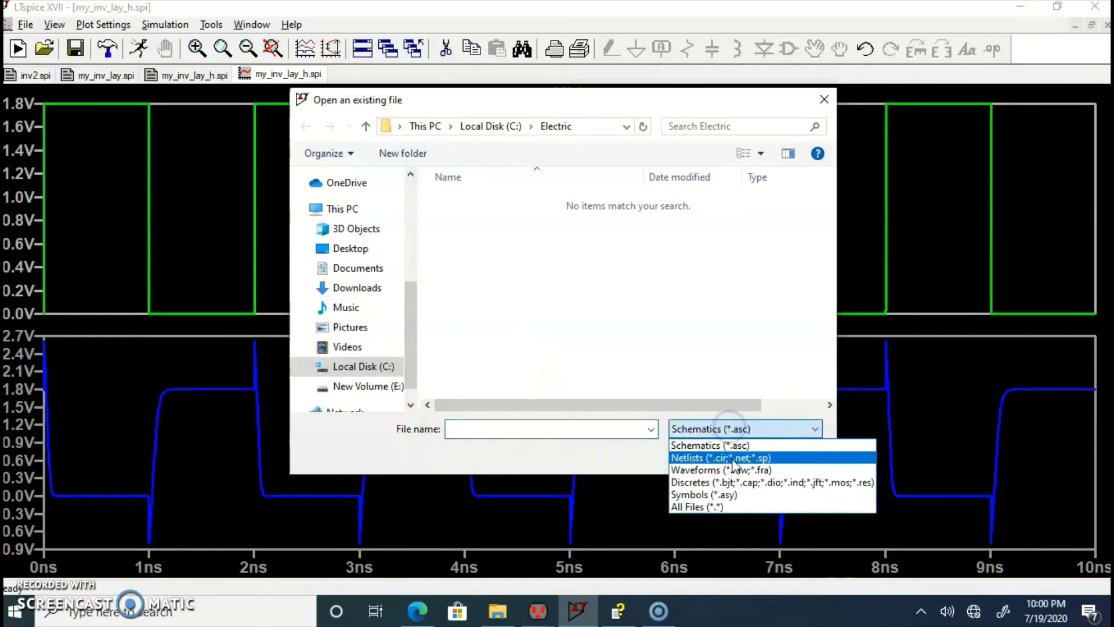
{"action": "left_click", "coordinate": [725, 457]}
{"action": "left_click", "coordinate": [490, 288]}
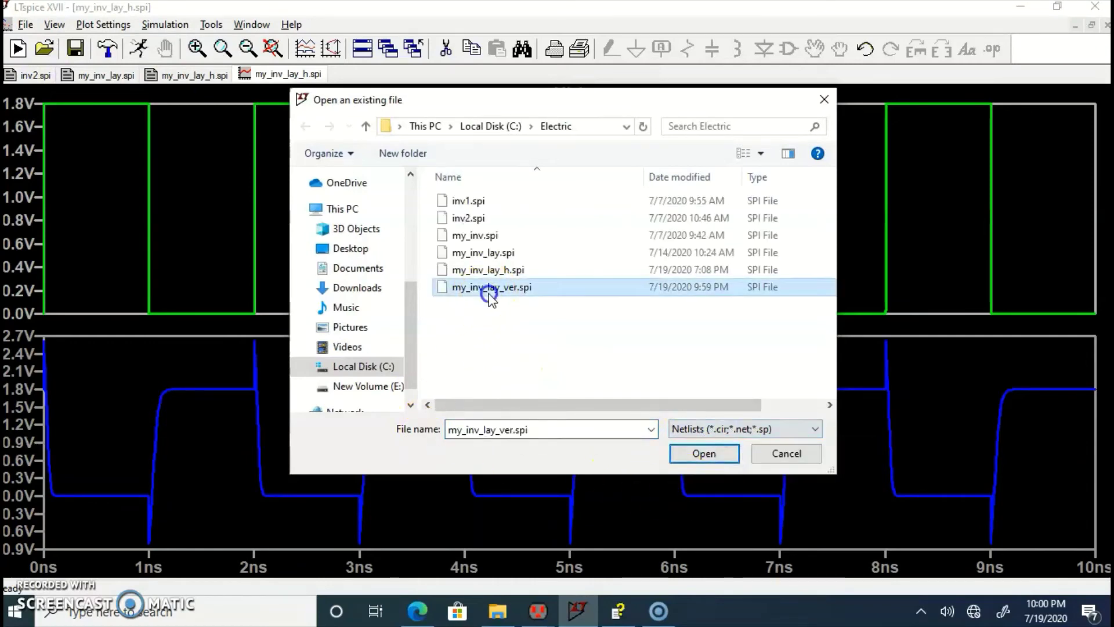
{"action": "left_click", "coordinate": [703, 453]}
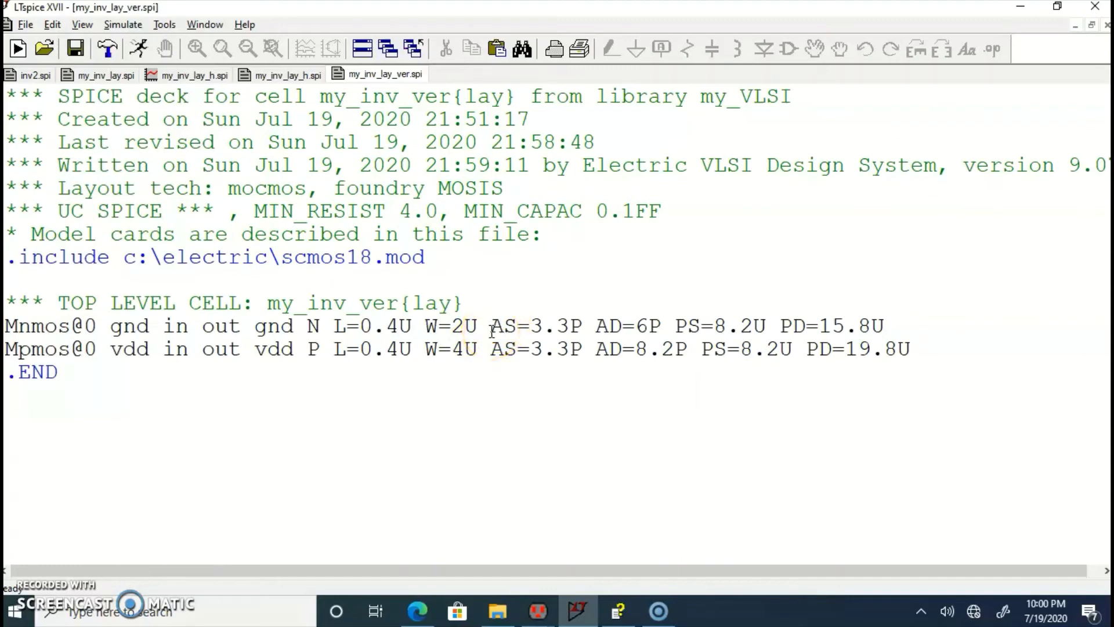
Insert a blank line above .END in my_inv_lay_ver.spi, then switch to inv2.spi
{"action": "left_click_drag", "start_coordinate": [490, 329], "coordinate": [930, 367]}
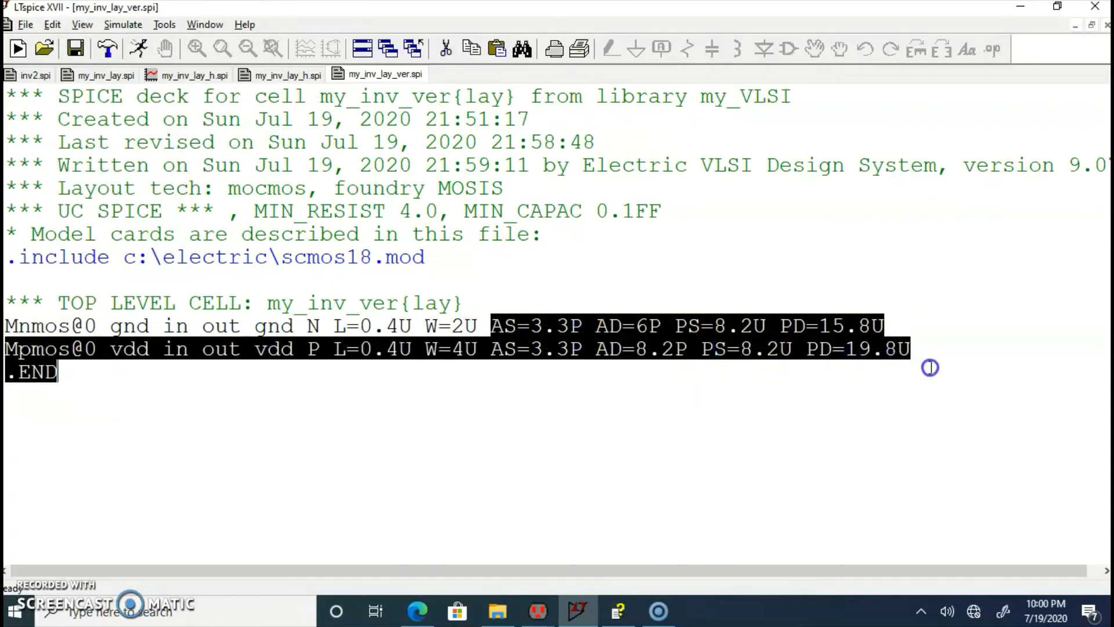
{"action": "left_click", "coordinate": [291, 384]}
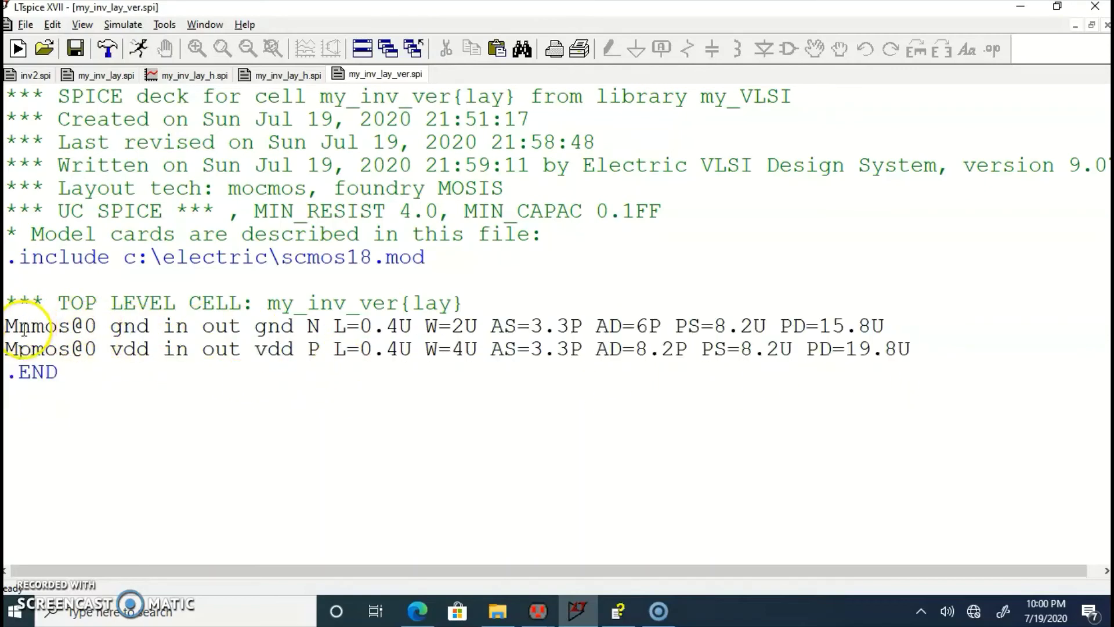
{"action": "left_click", "coordinate": [8, 375]}
{"action": "key", "text": "Return"}
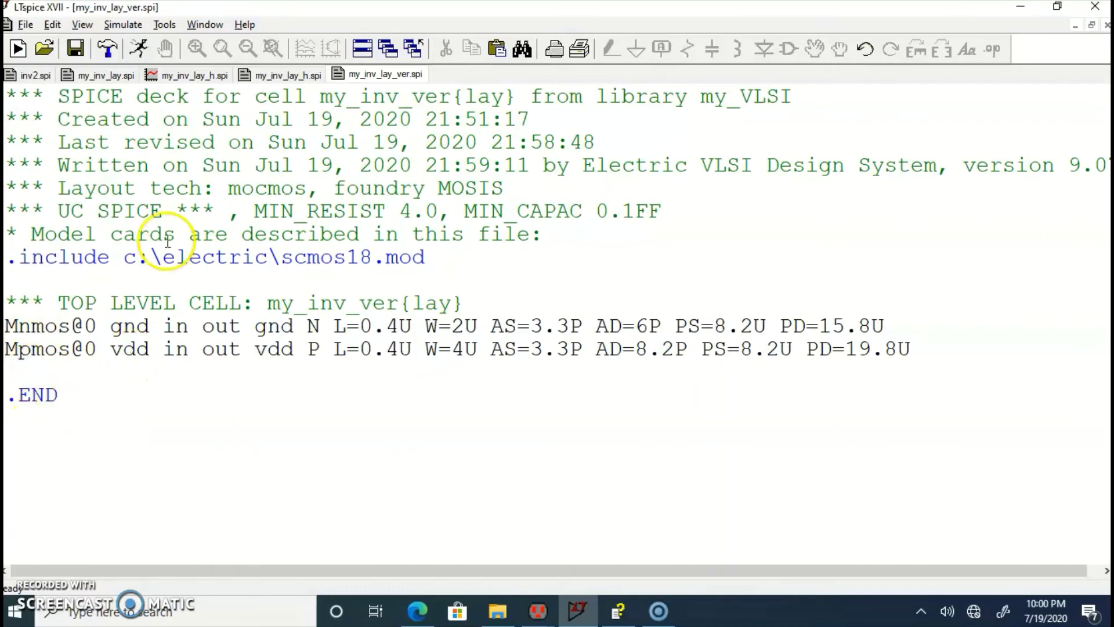
{"action": "left_click", "coordinate": [36, 74]}
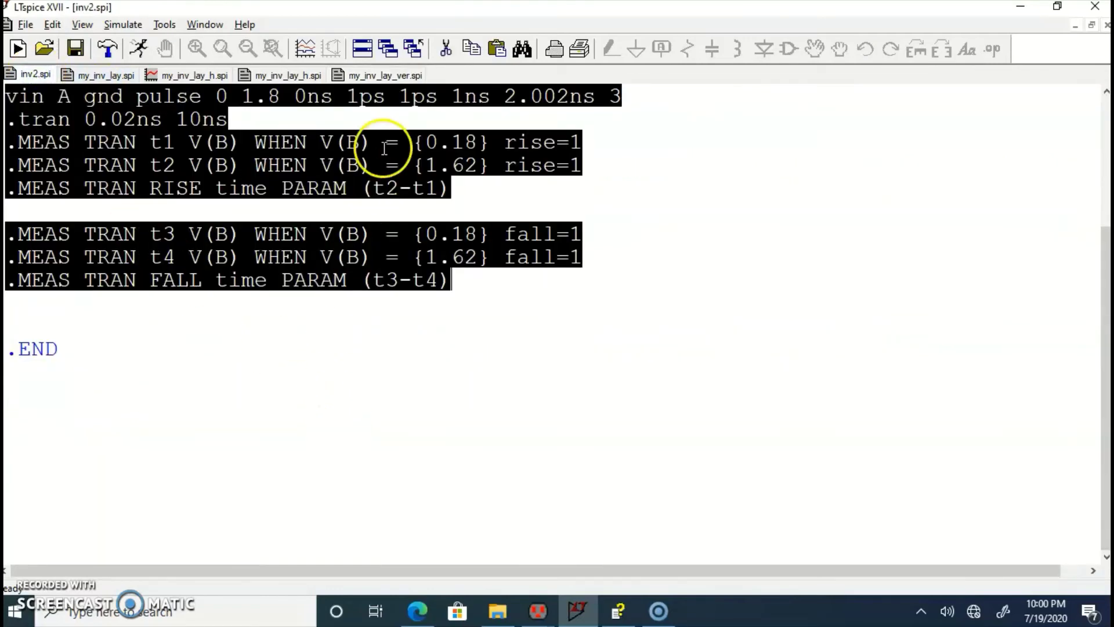
Paste the copied vdd, pulse, .tran and .MEAS lines above .END in my_inv_lay_ver.spi
{"action": "left_click", "coordinate": [385, 75]}
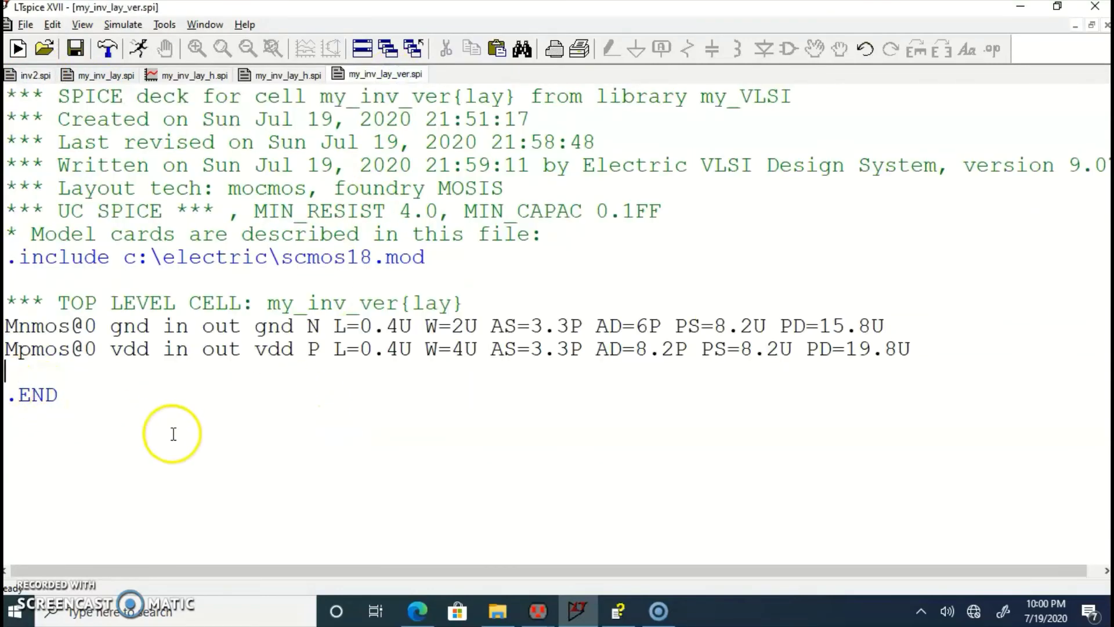
{"action": "type", "text": "vdd vdd gnd 1.8v vin A gnd pulse 0 1.8 0ns 1ps 1ps 1ns 2.002ns 3 .tran 0.02ns 10ns .MEAS TRAN t1 V(B) WHEN V(B) = {0.18} rise=1 .MEAS TRAN t2 V(B) WHEN V(B) = {1.62} rise=1 .MEAS TRAN RISE_time PARAM (t2-t1)  .MEAS TRAN t3 V(B) WHEN V(B) = {0.18} fall=1 .MEAS TRAN t4 V(B) WHEN V(B) = {1.62} fall=1 .MEAS TRAN FALL_time PARAM (t3-t4)"}
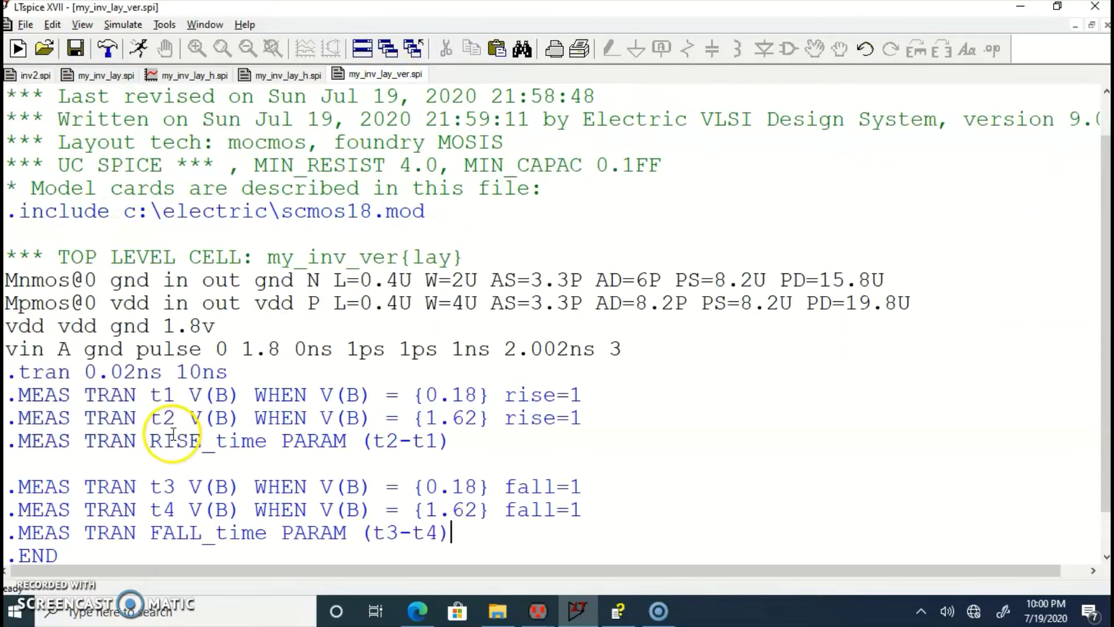
Rename node A on the vin line to 'in'
{"action": "double_click", "coordinate": [59, 348]}
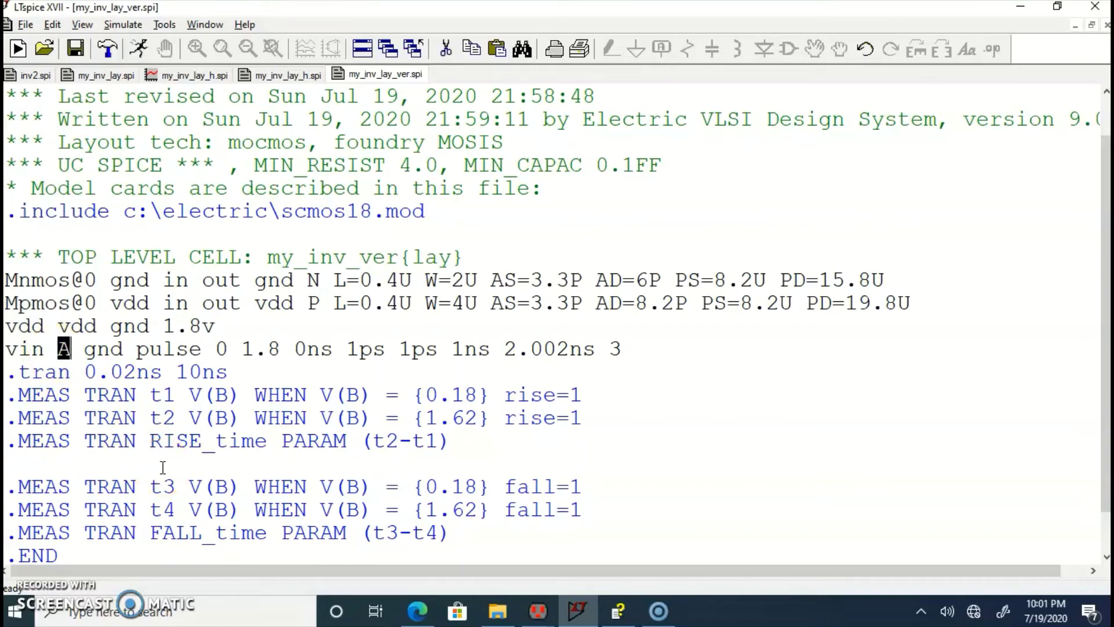
{"action": "type", "text": "in"}
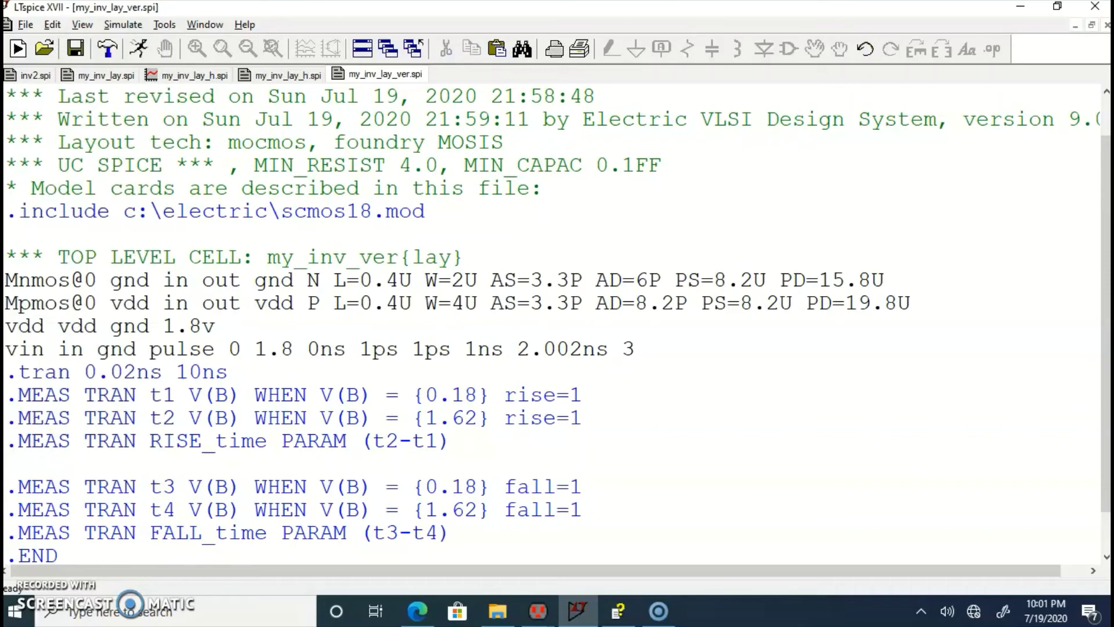
{"action": "double_click", "coordinate": [235, 303]}
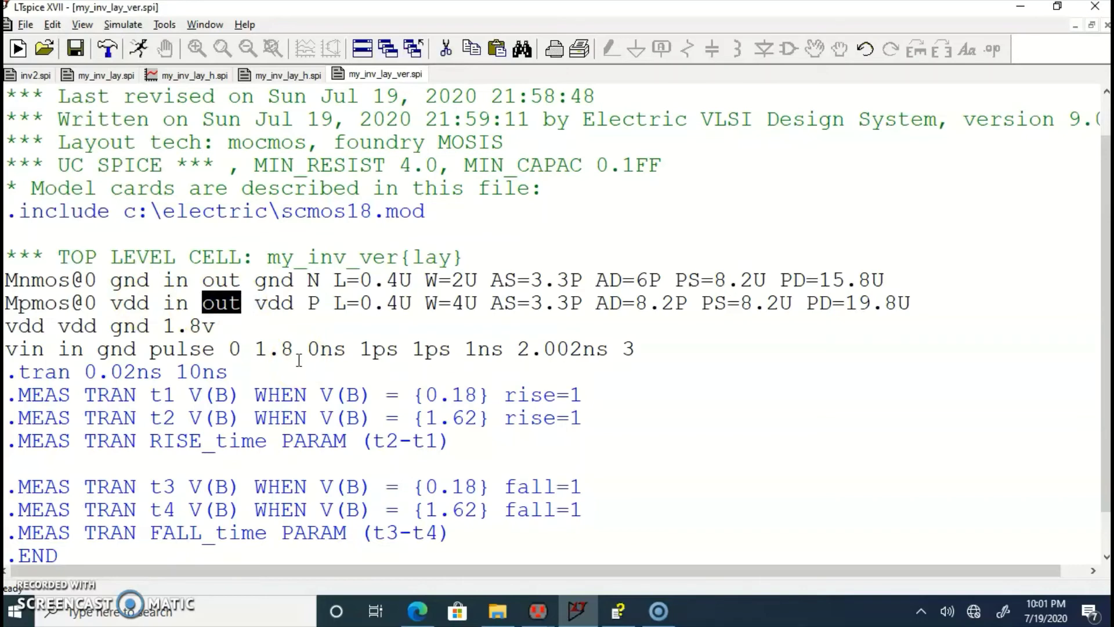
Replace node B with 'out' in the t1 and t2 rise .MEAS lines
{"action": "double_click", "coordinate": [222, 396]}
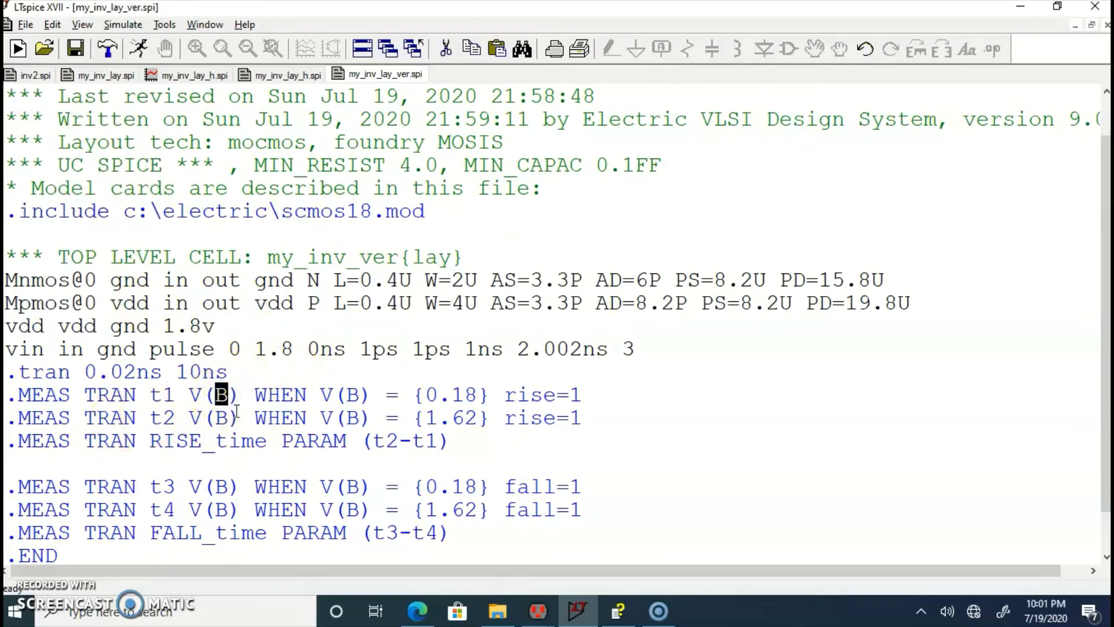
{"action": "type", "text": "out"}
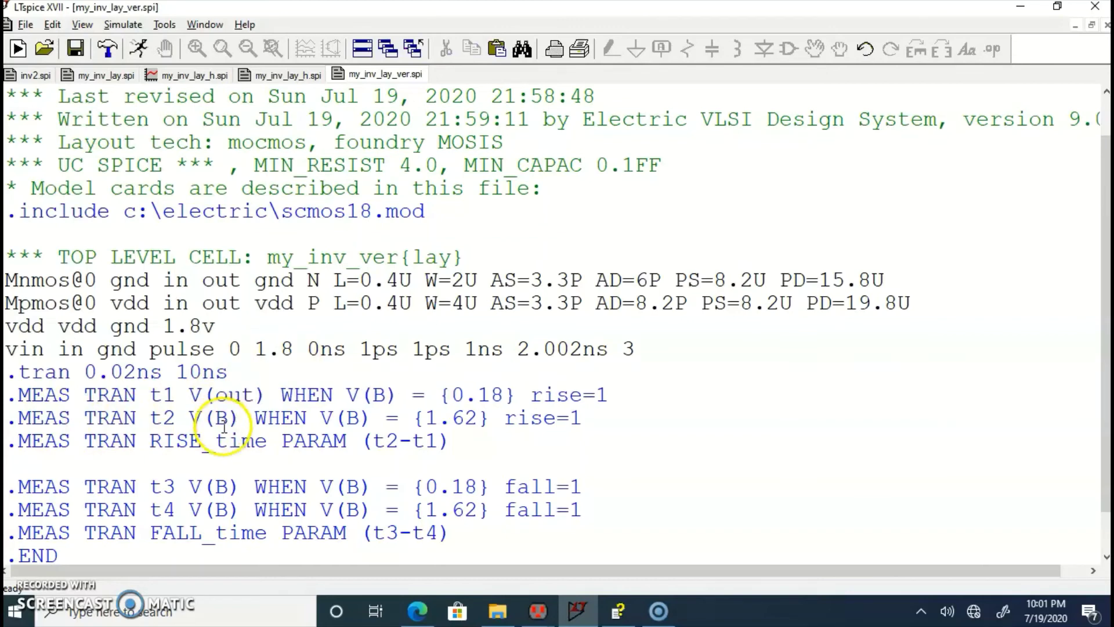
{"action": "double_click", "coordinate": [376, 395]}
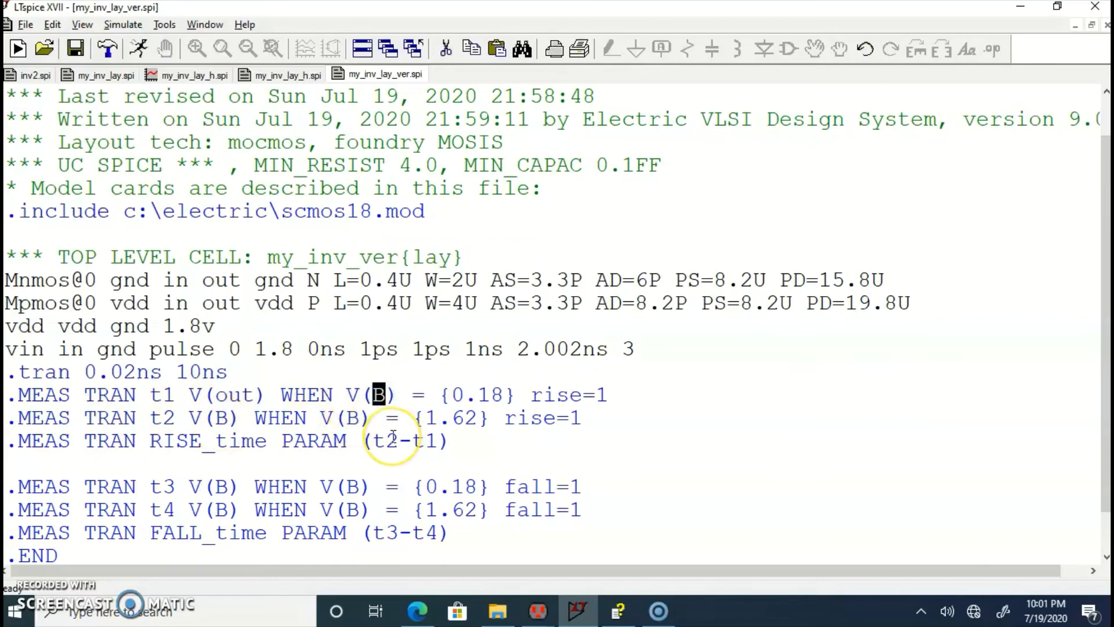
{"action": "type", "text": "out"}
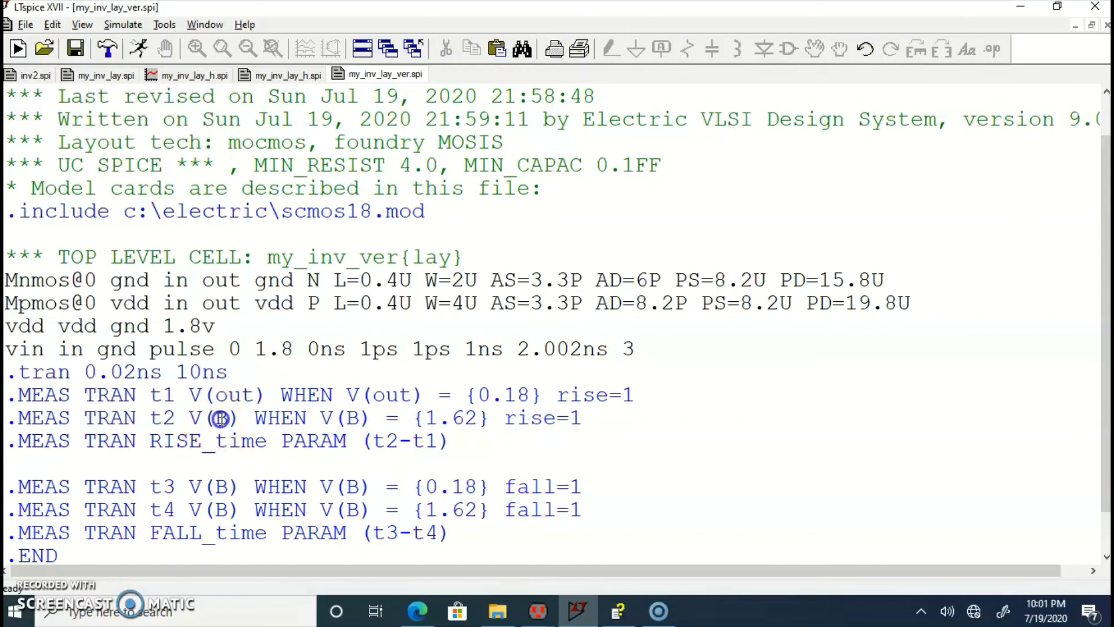
{"action": "double_click", "coordinate": [220, 418]}
{"action": "type", "text": "ou"}
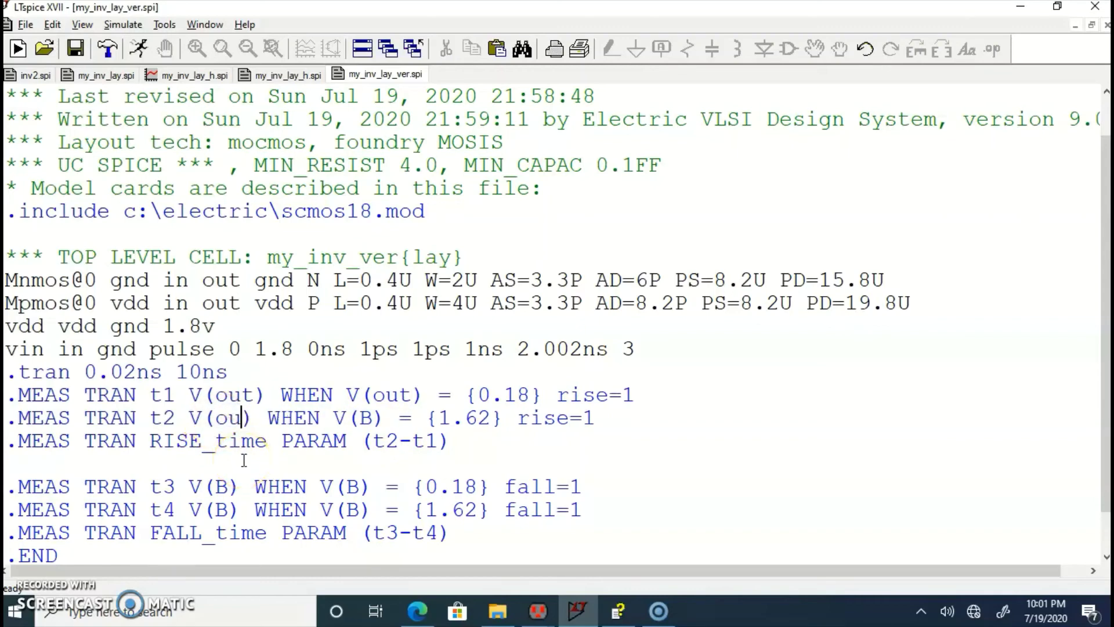
{"action": "type", "text": "t"}
{"action": "left_click", "coordinate": [377, 419]}
{"action": "double_click", "coordinate": [377, 419]}
Replace node B with 'out' in the t3 and t4 fall .MEAS lines
{"action": "type", "text": "out"}
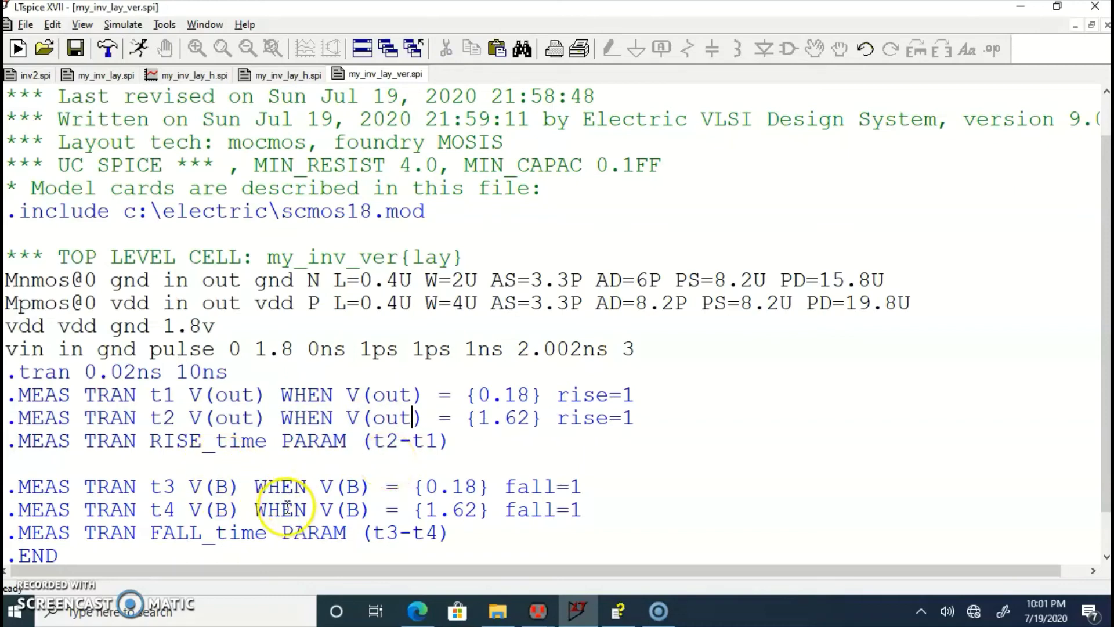
{"action": "double_click", "coordinate": [223, 487]}
{"action": "type", "text": "out"}
{"action": "left_click", "coordinate": [399, 494]}
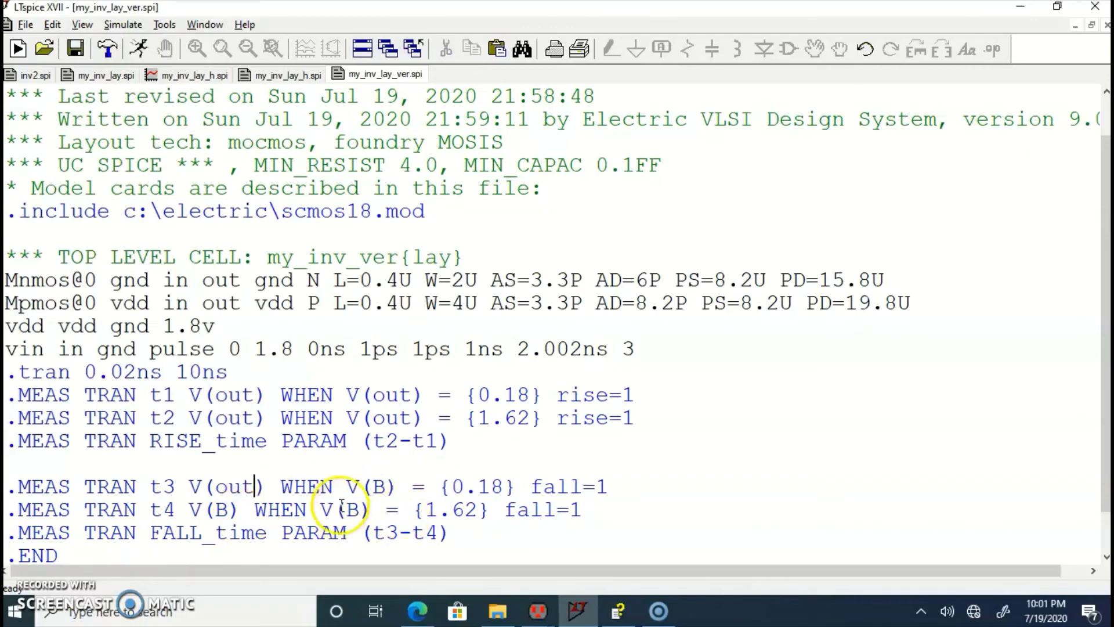
{"action": "double_click", "coordinate": [379, 487]}
{"action": "type", "text": "out"}
{"action": "double_click", "coordinate": [218, 510]}
{"action": "type", "text": "out"}
{"action": "double_click", "coordinate": [380, 509]}
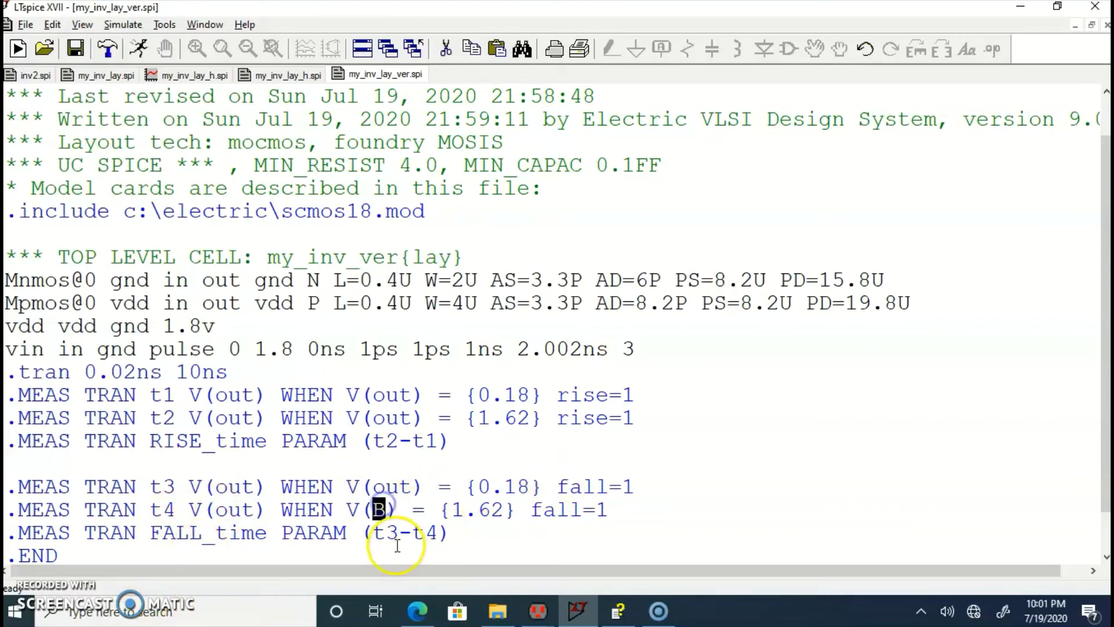
{"action": "type", "text": "out"}
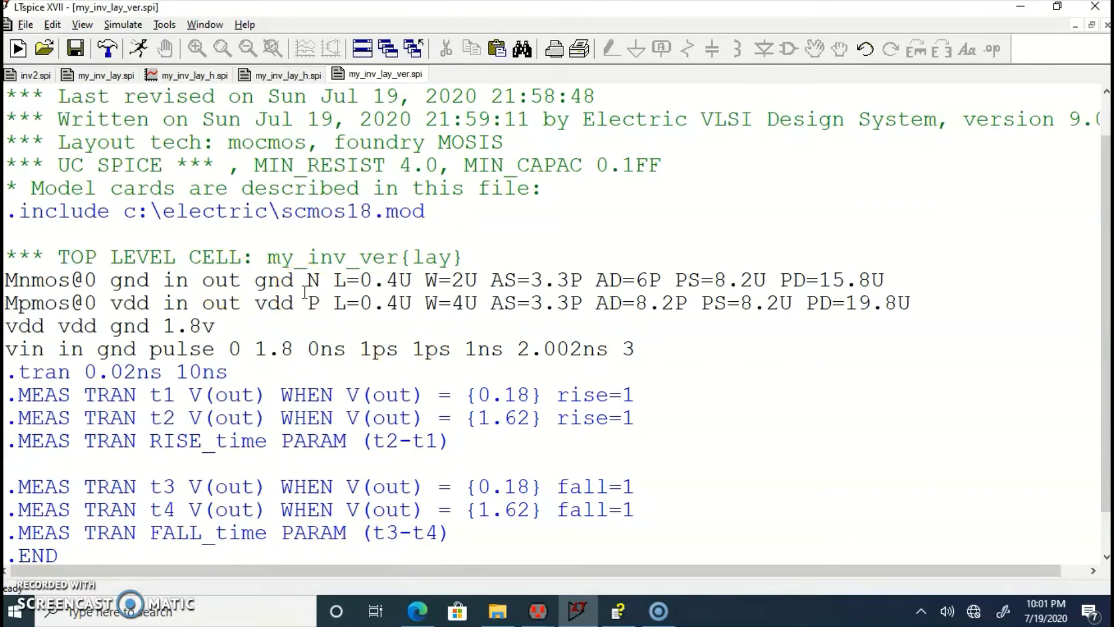
Run the vertical inverter simulation, maximize the waveform window, and split it into two panes
{"action": "left_click", "coordinate": [145, 52]}
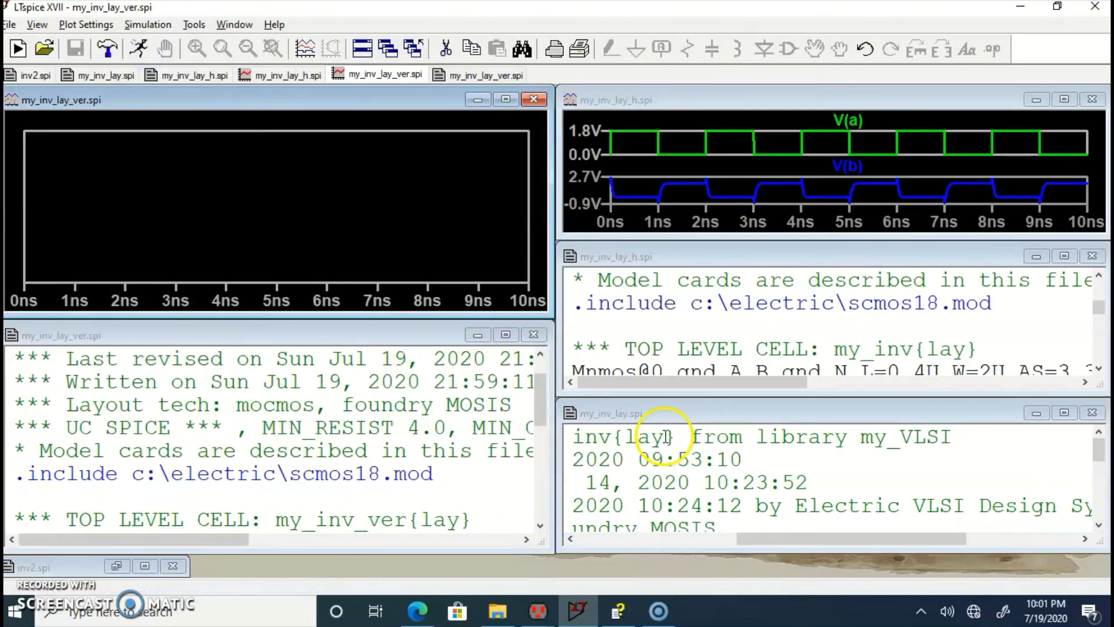
{"action": "left_click", "coordinate": [506, 100]}
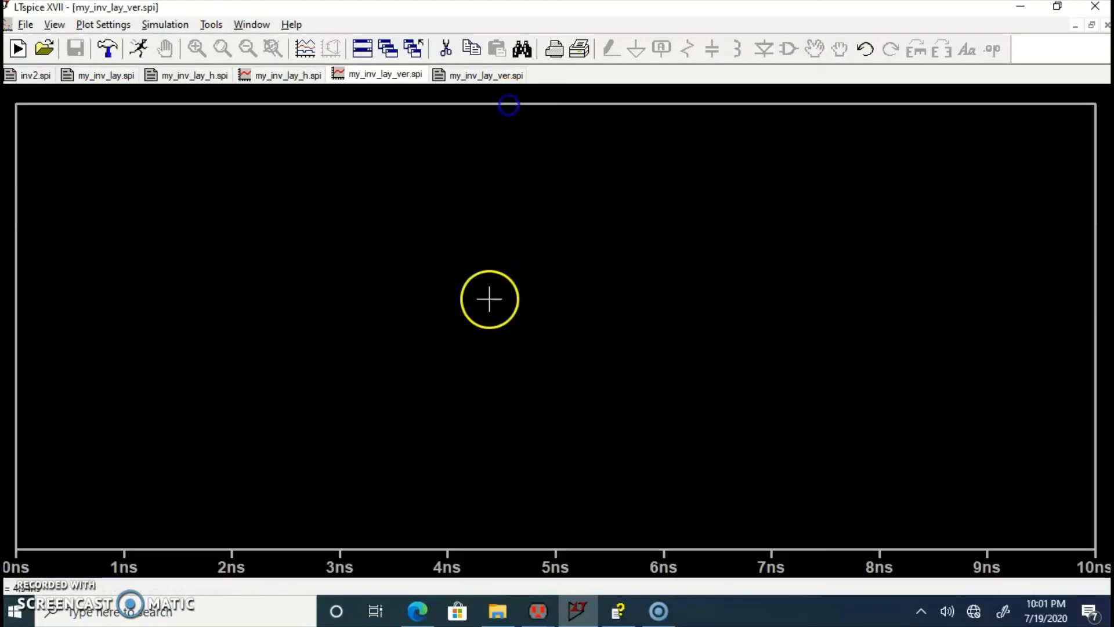
{"action": "right_click", "coordinate": [478, 226]}
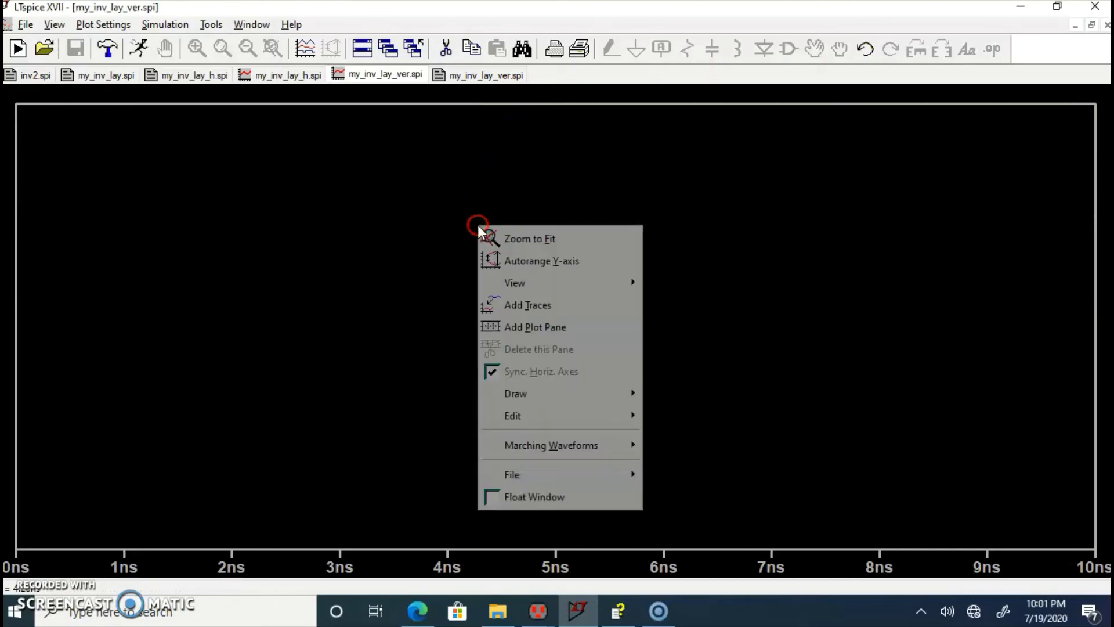
{"action": "left_click", "coordinate": [564, 329]}
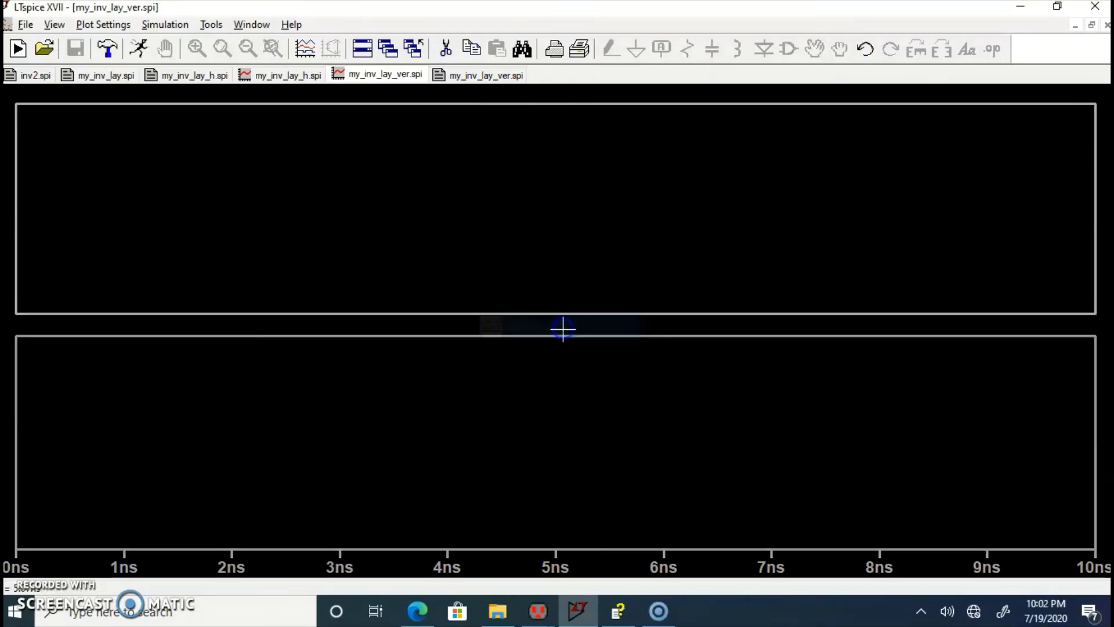
Plot V(in) in the top pane
{"action": "right_click", "coordinate": [509, 154]}
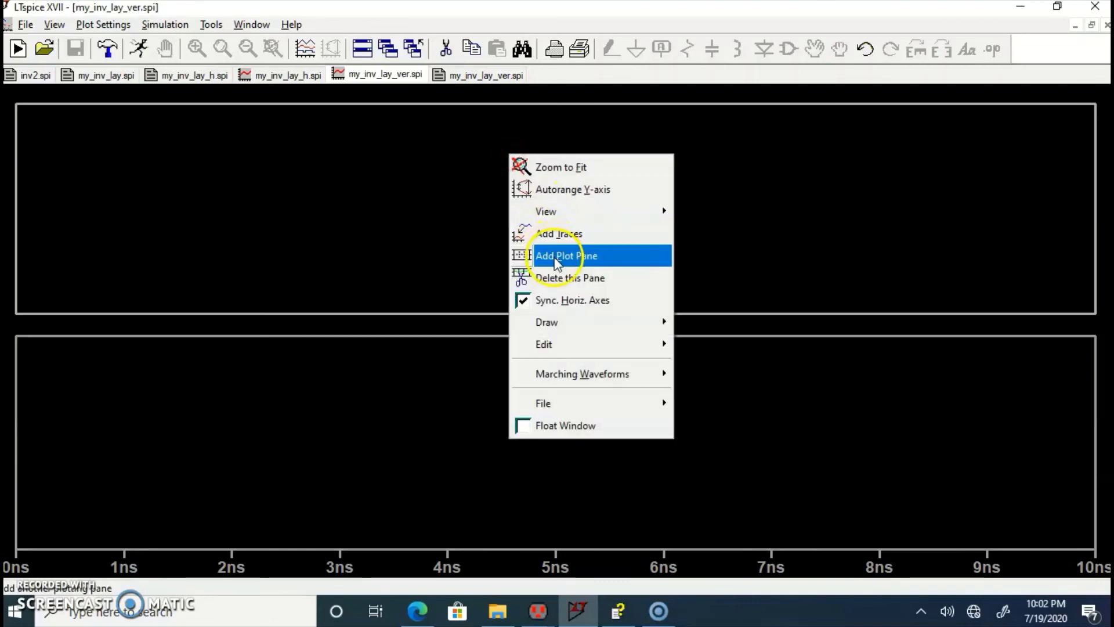
{"action": "left_click", "coordinate": [555, 235]}
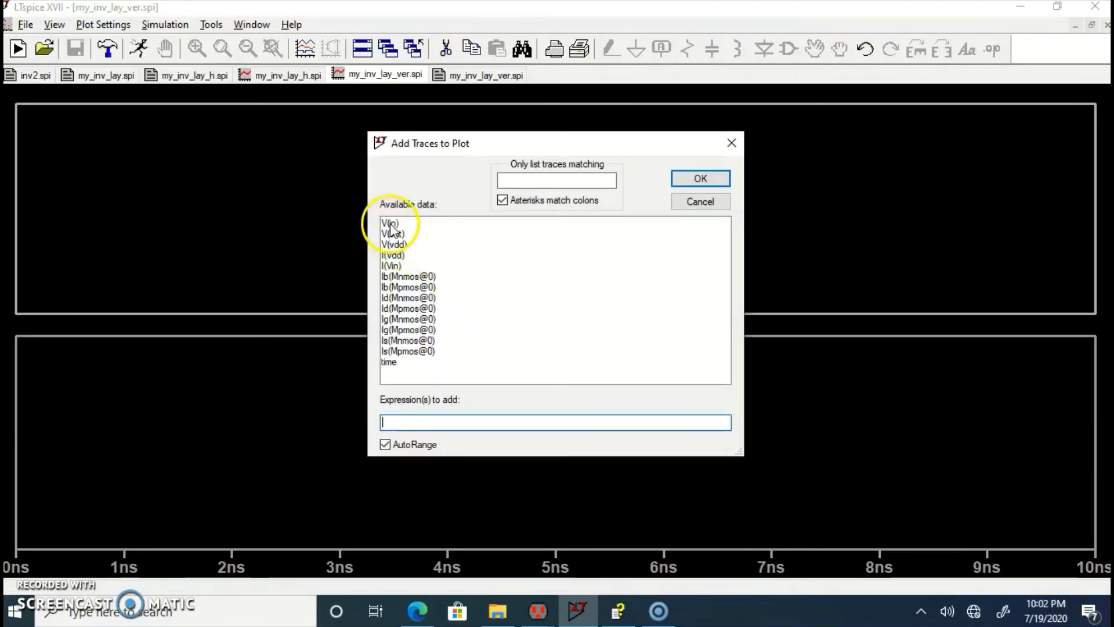
{"action": "left_click", "coordinate": [390, 224]}
{"action": "left_click", "coordinate": [700, 179]}
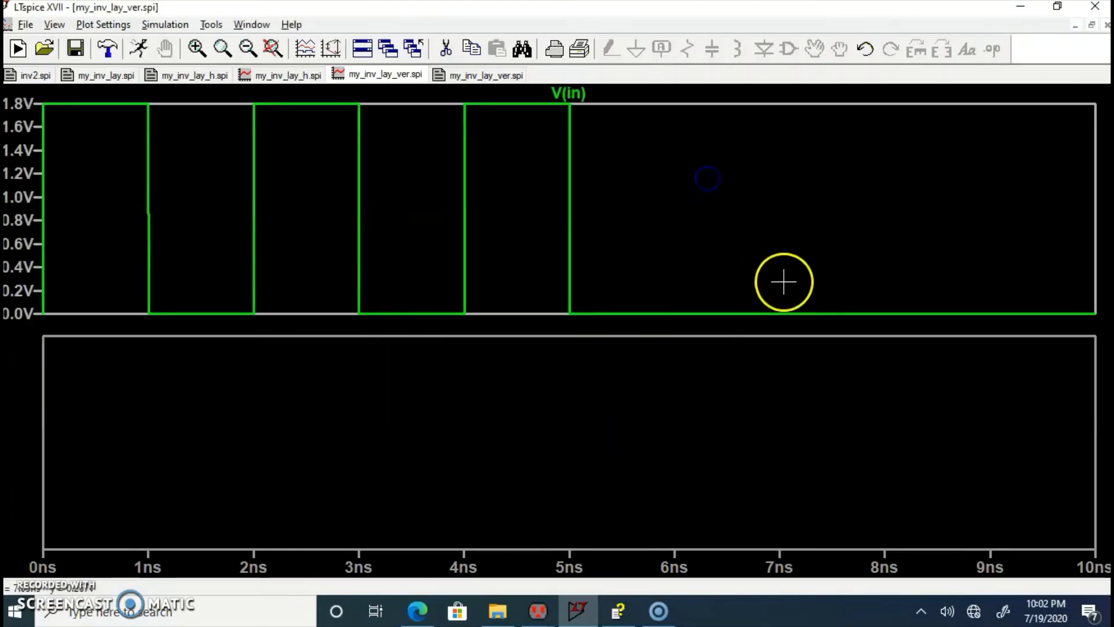
Plot V(out) in the lower pane
{"action": "right_click", "coordinate": [487, 413]}
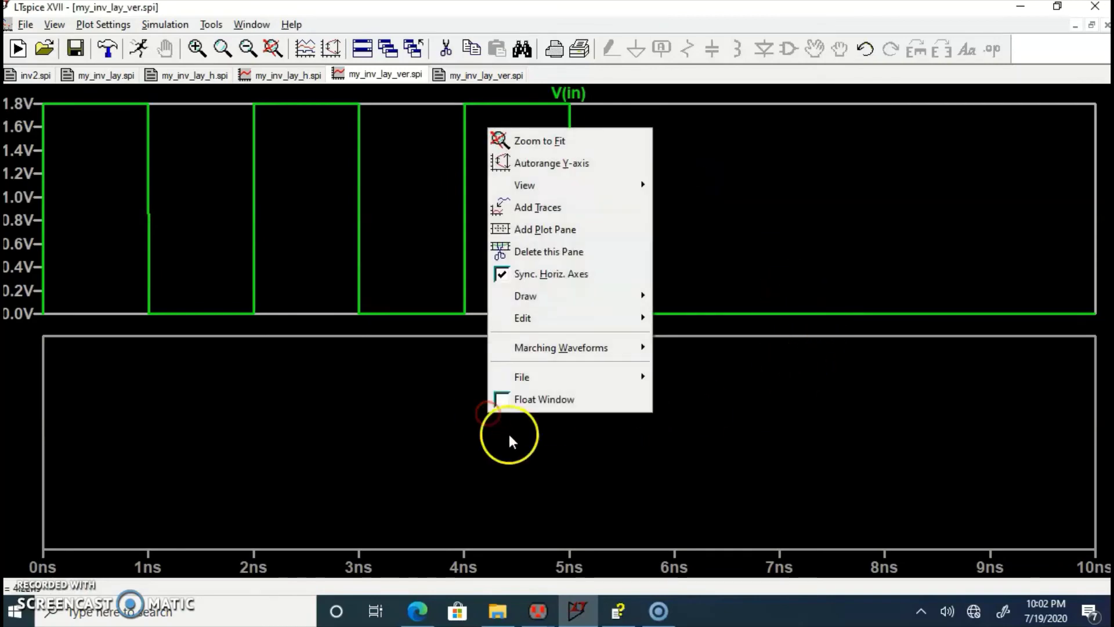
{"action": "left_click", "coordinate": [534, 206]}
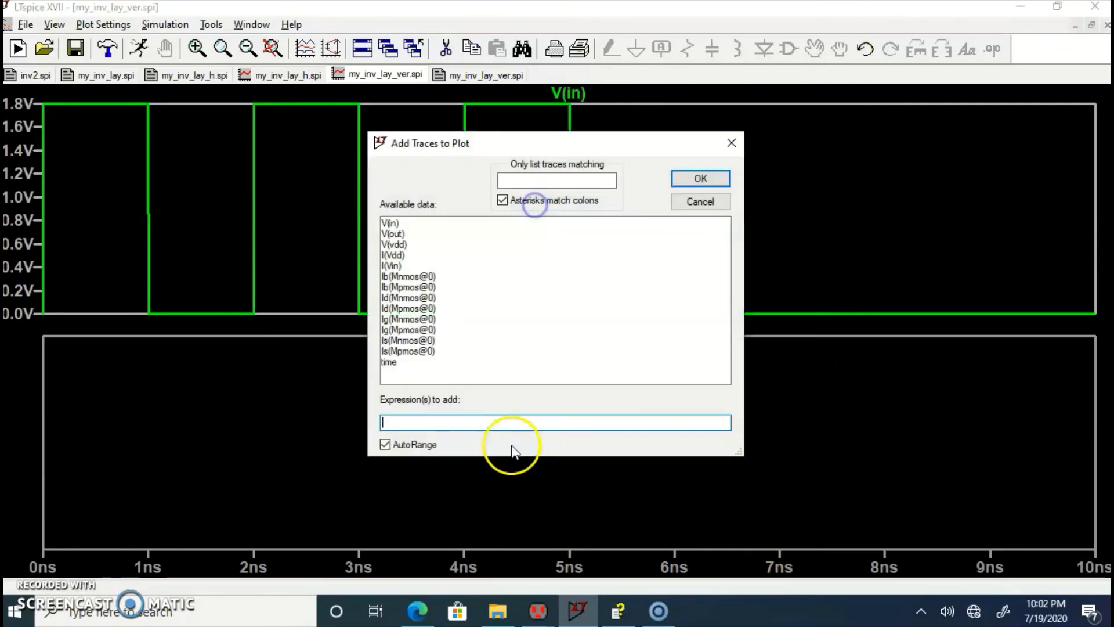
{"action": "left_click", "coordinate": [400, 235]}
{"action": "left_click", "coordinate": [716, 179]}
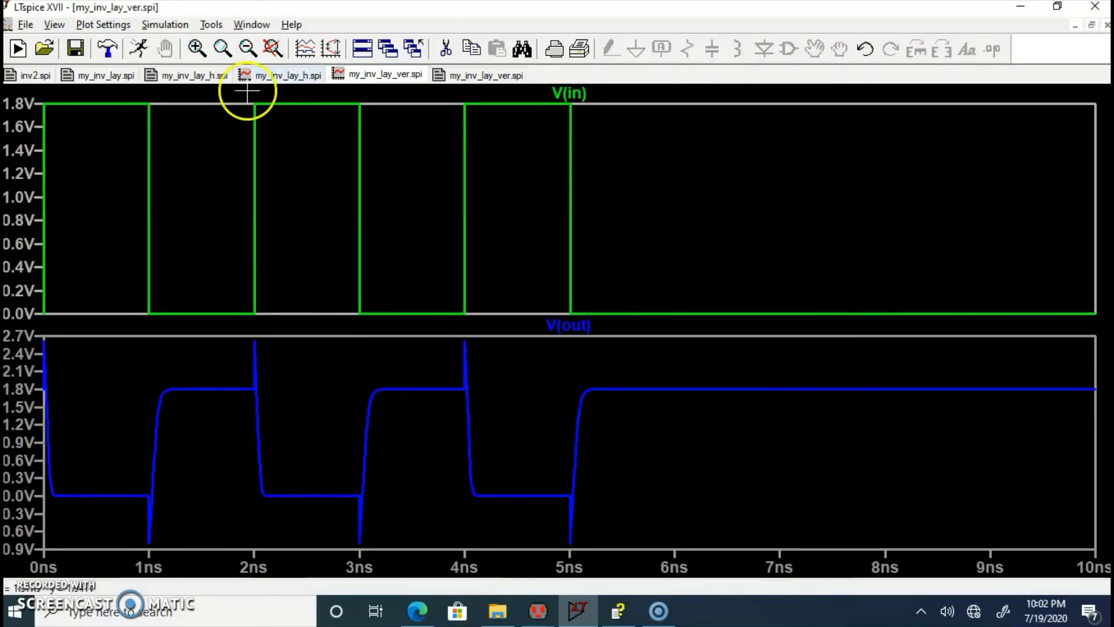
{"action": "left_click", "coordinate": [216, 25]}
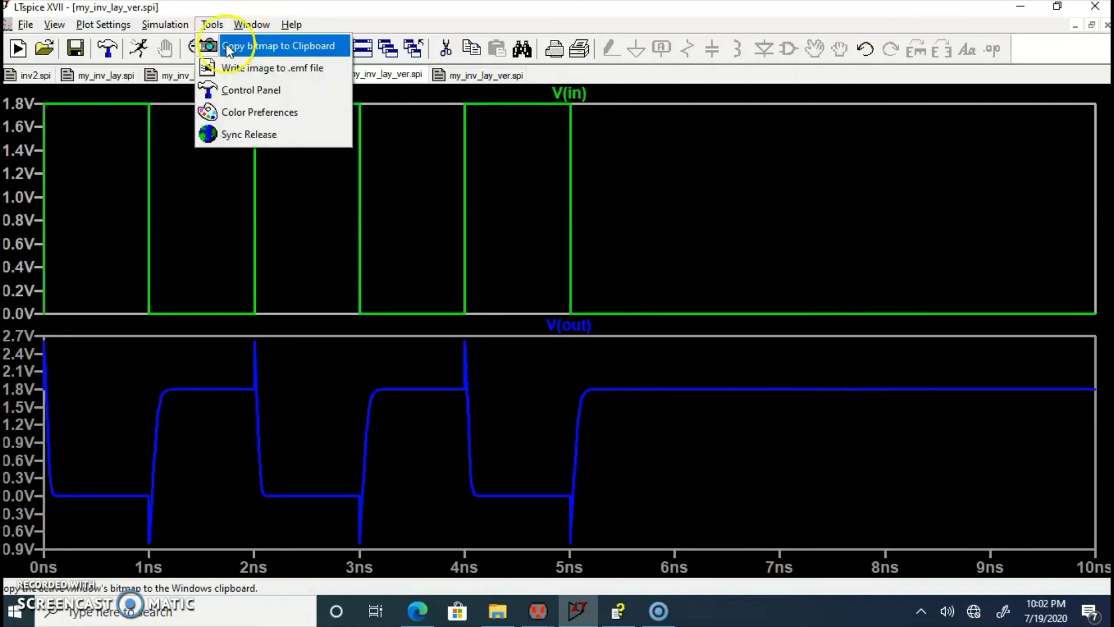
{"action": "left_click", "coordinate": [242, 93]}
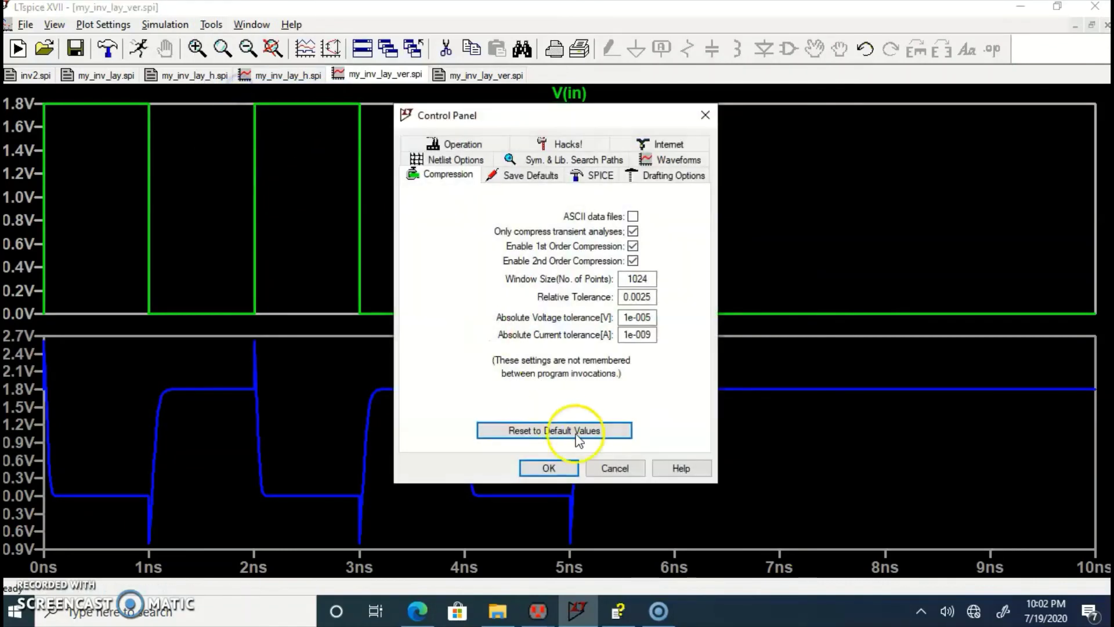
{"action": "left_click", "coordinate": [669, 160]}
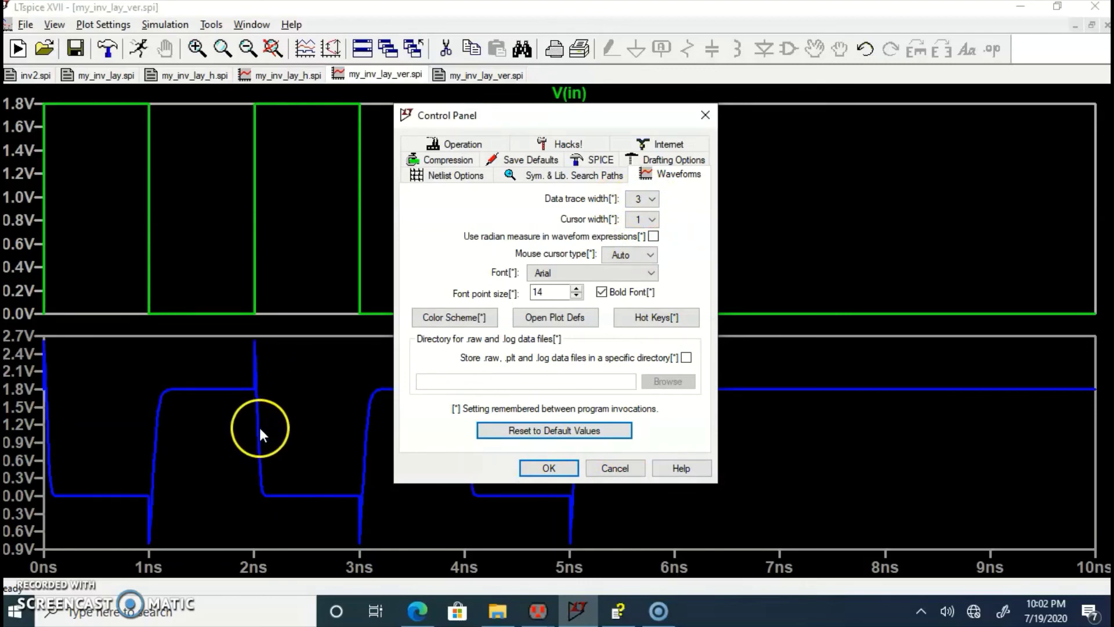
{"action": "left_click", "coordinate": [547, 469]}
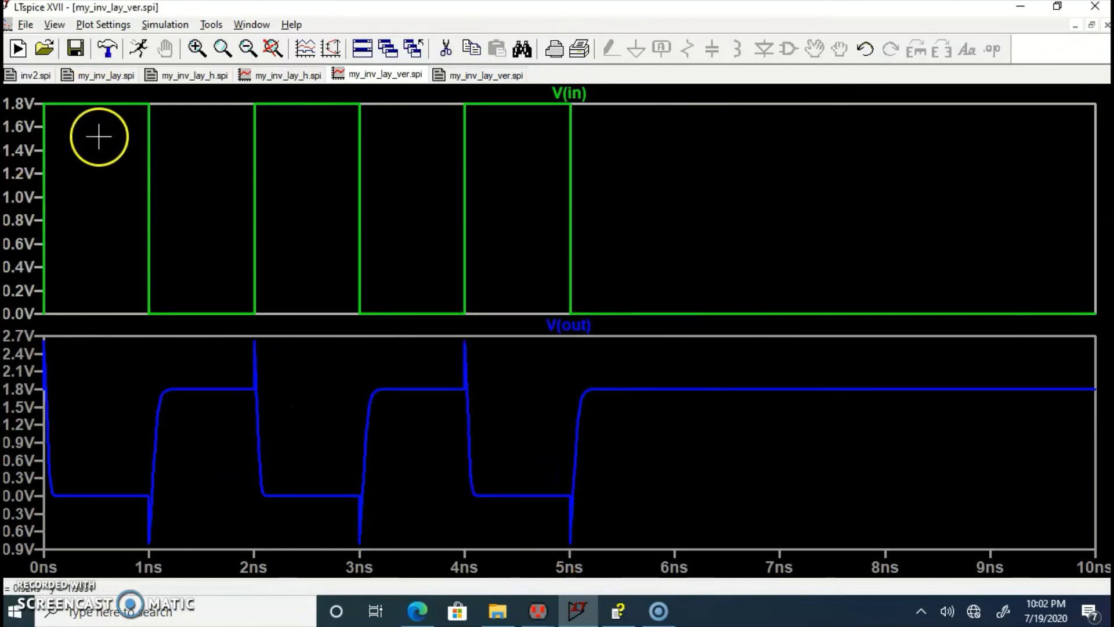
{"action": "left_click", "coordinate": [54, 24]}
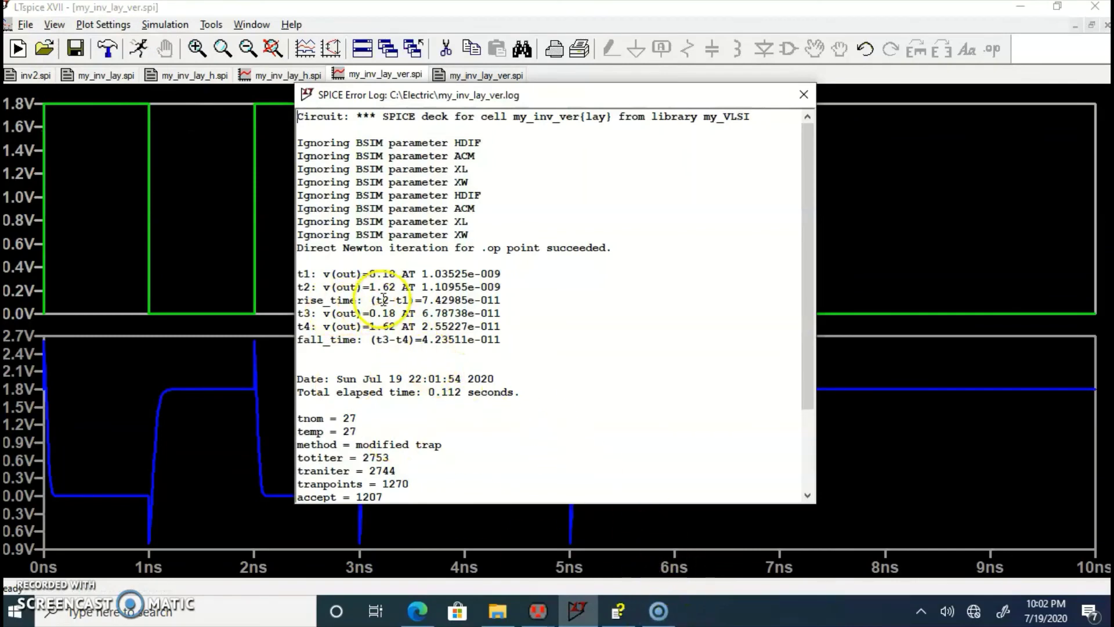
{"action": "left_click_drag", "start_coordinate": [422, 300], "coordinate": [521, 297]}
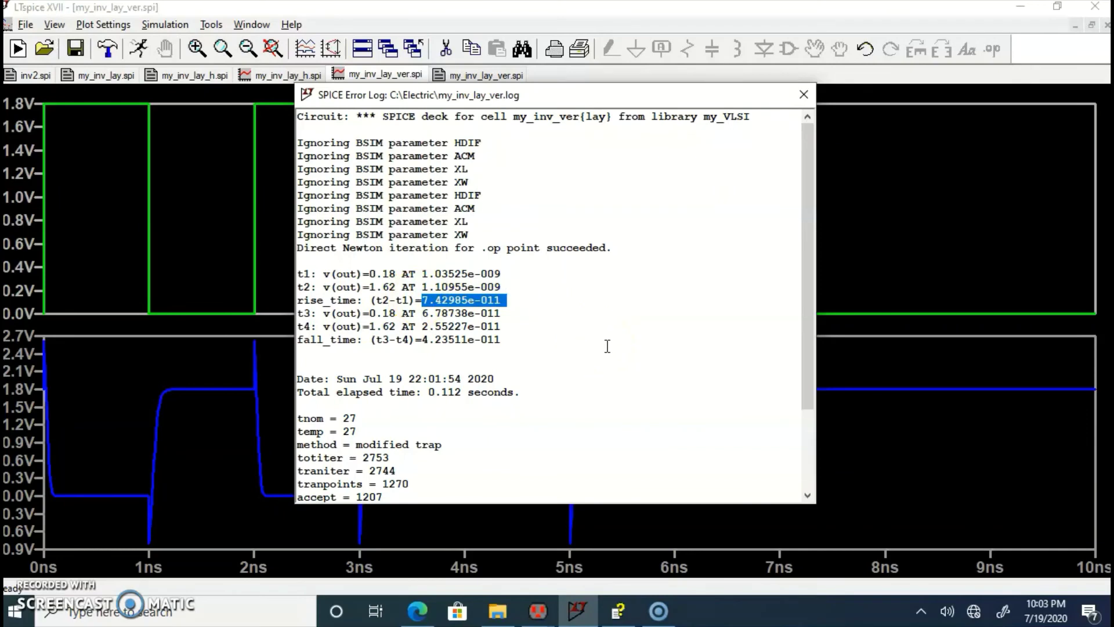
{"action": "left_click_drag", "start_coordinate": [422, 340], "coordinate": [503, 343]}
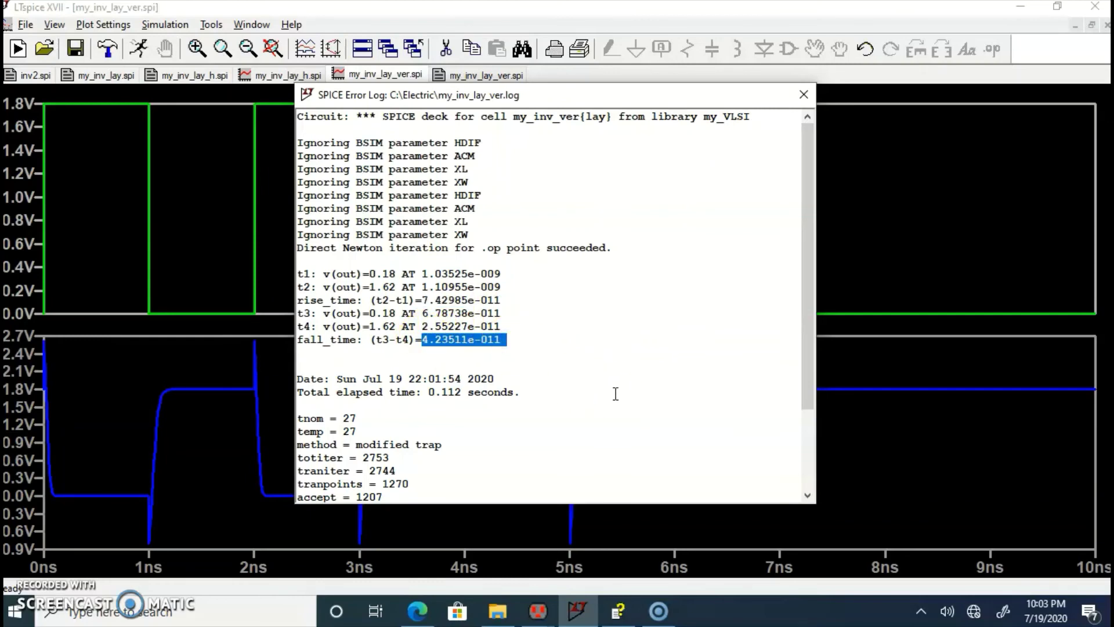
{"action": "left_click", "coordinate": [179, 224]}
{"action": "left_click", "coordinate": [664, 271]}
{"action": "left_click", "coordinate": [812, 95]}
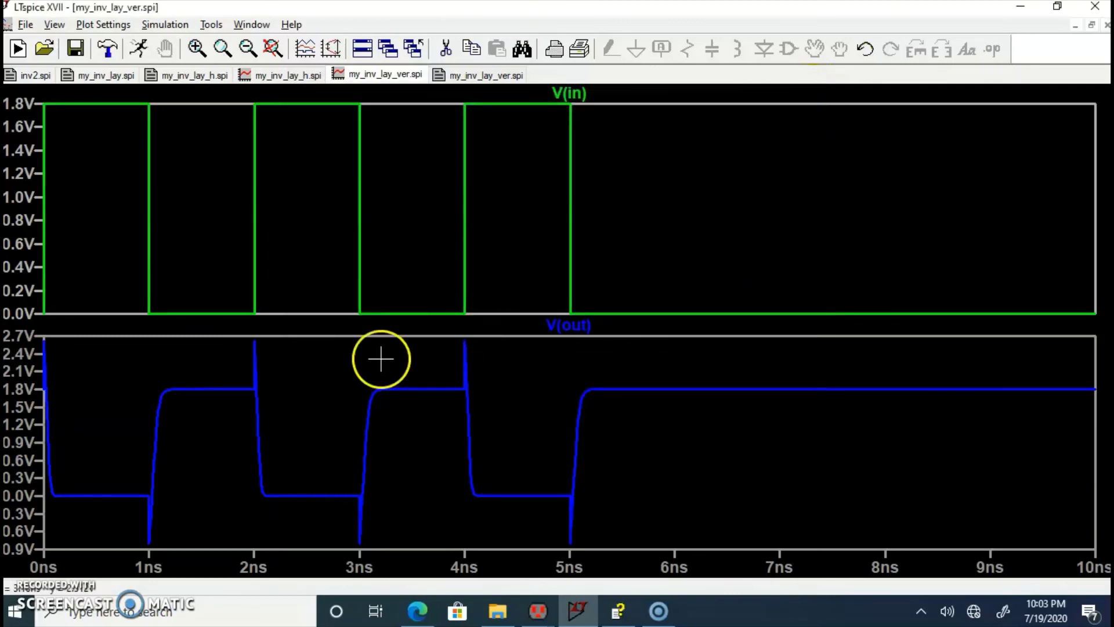
Show the my_inv_lay_h.spi netlist and highlight both transistors' AS/AD/PS/PD values
{"action": "left_click", "coordinate": [314, 77]}
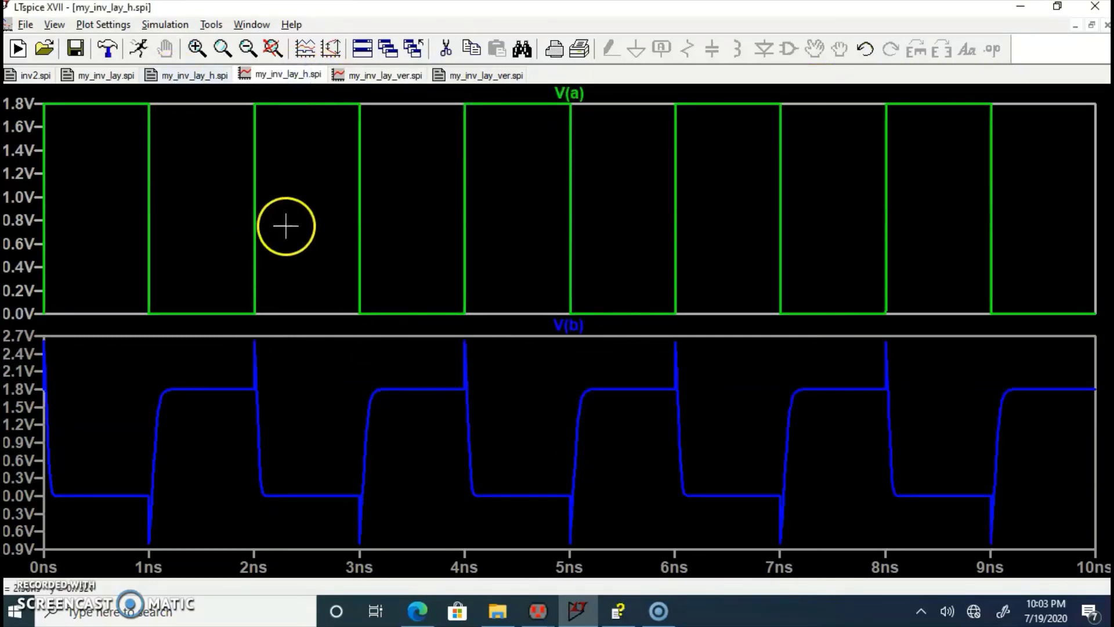
{"action": "left_click", "coordinate": [193, 75]}
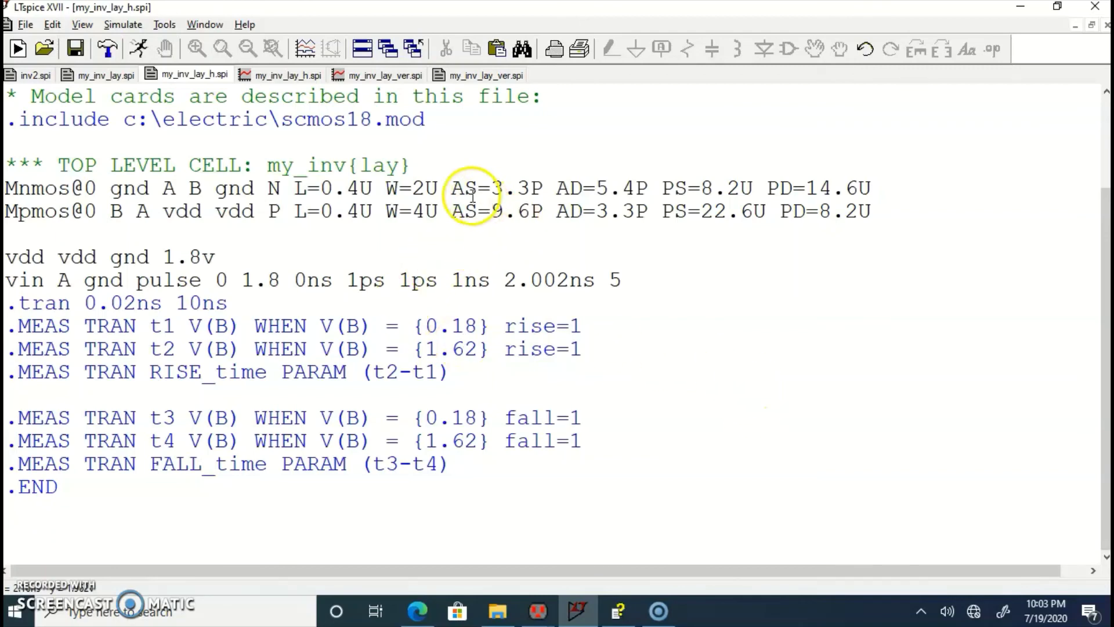
{"action": "left_click_drag", "start_coordinate": [452, 188], "coordinate": [870, 210]}
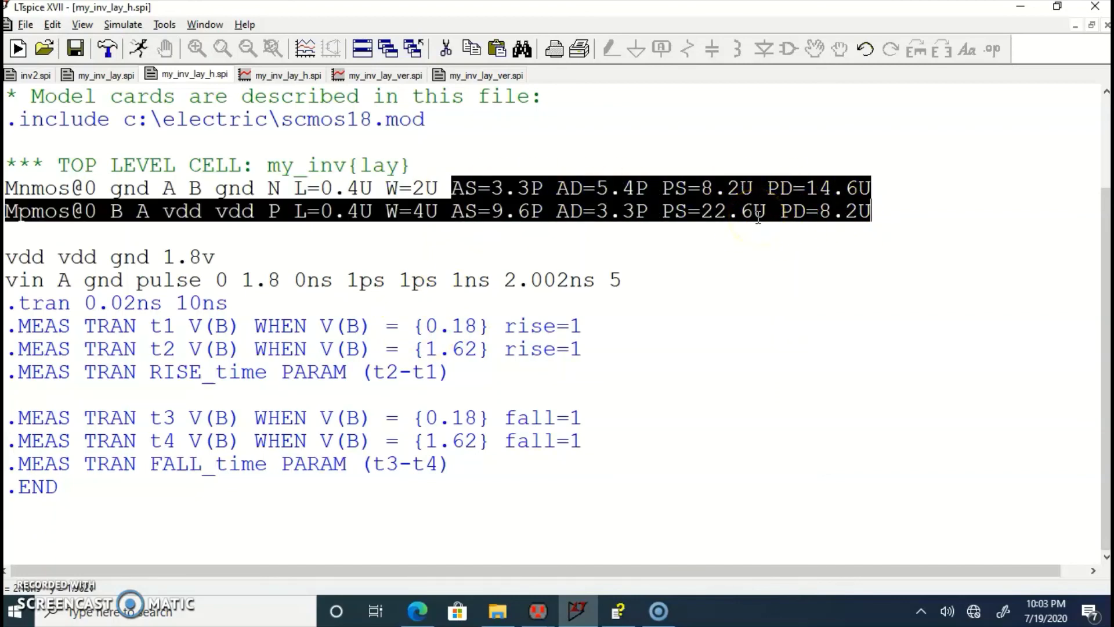
{"action": "left_click", "coordinate": [866, 416]}
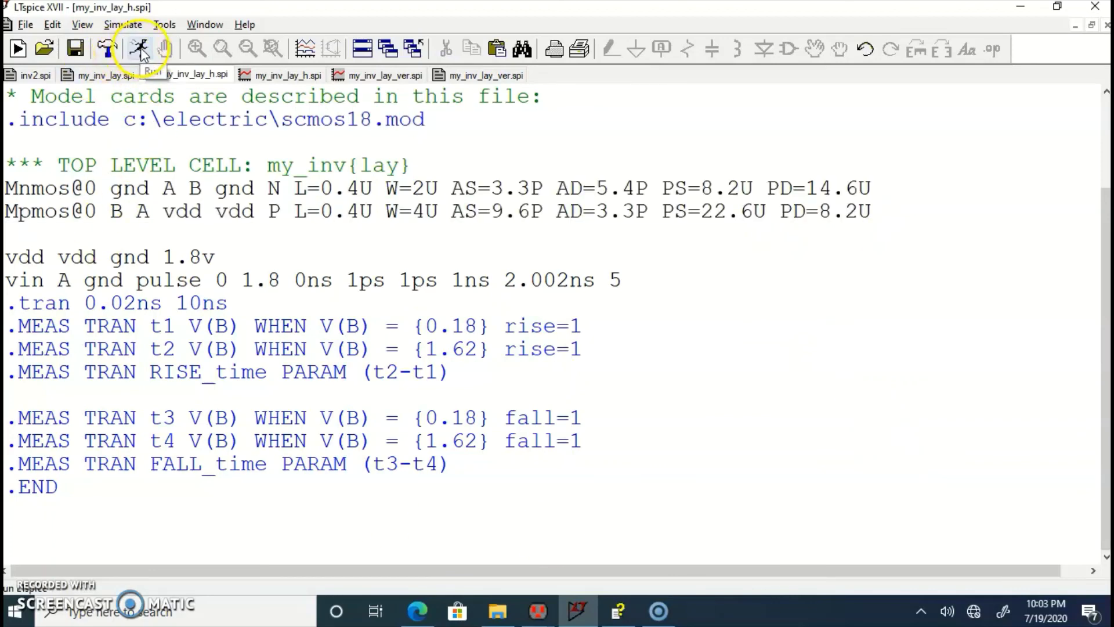
Run the horizontal inverter, open its SPICE Error Log, and highlight rise_time 7.42985e-011
{"action": "left_click", "coordinate": [141, 52]}
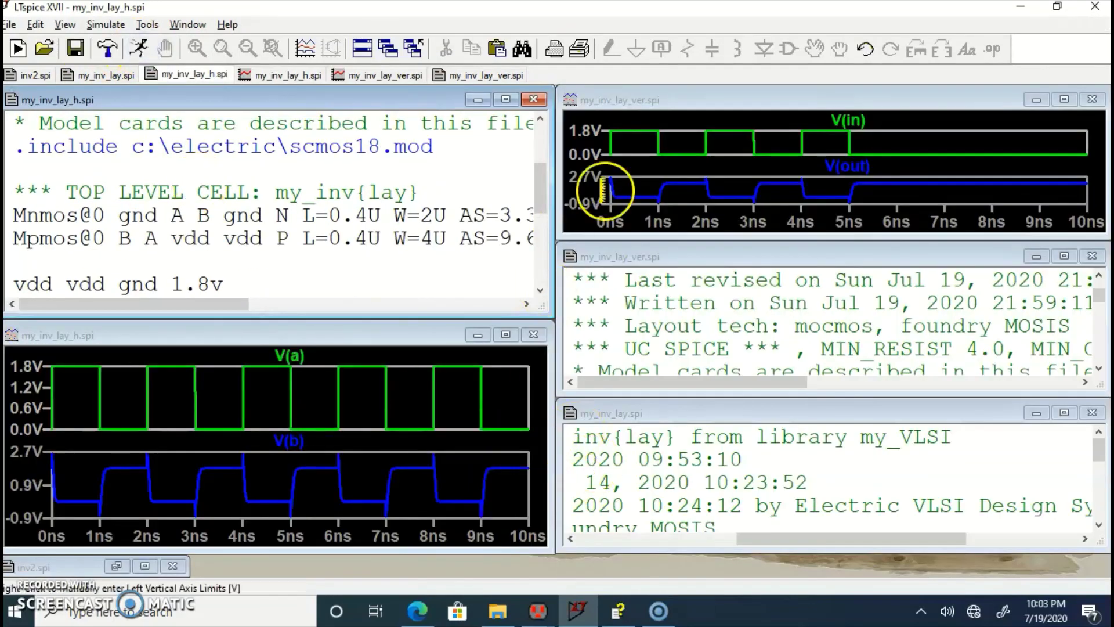
{"action": "left_click", "coordinate": [505, 334]}
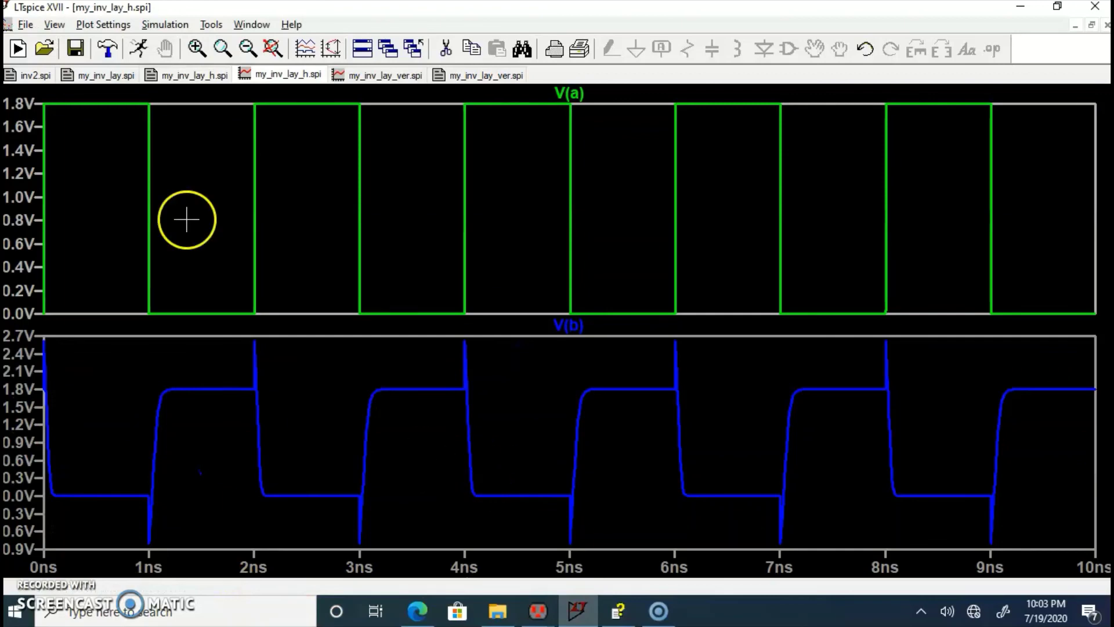
{"action": "left_click", "coordinate": [53, 24]}
{"action": "left_click", "coordinate": [93, 142]}
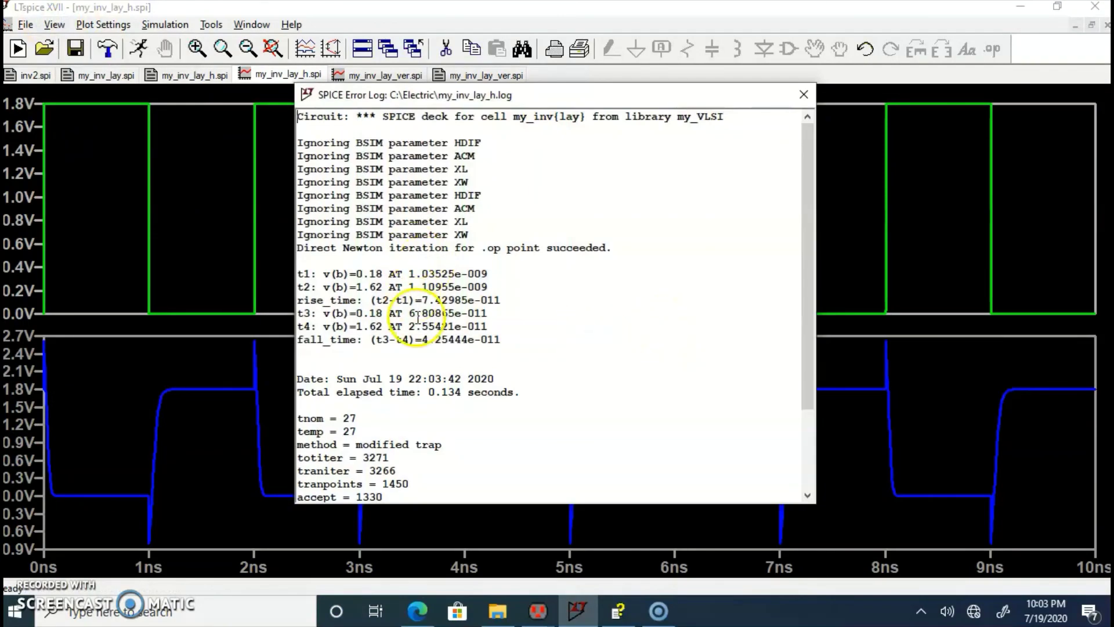
{"action": "left_click_drag", "start_coordinate": [422, 300], "coordinate": [529, 298]}
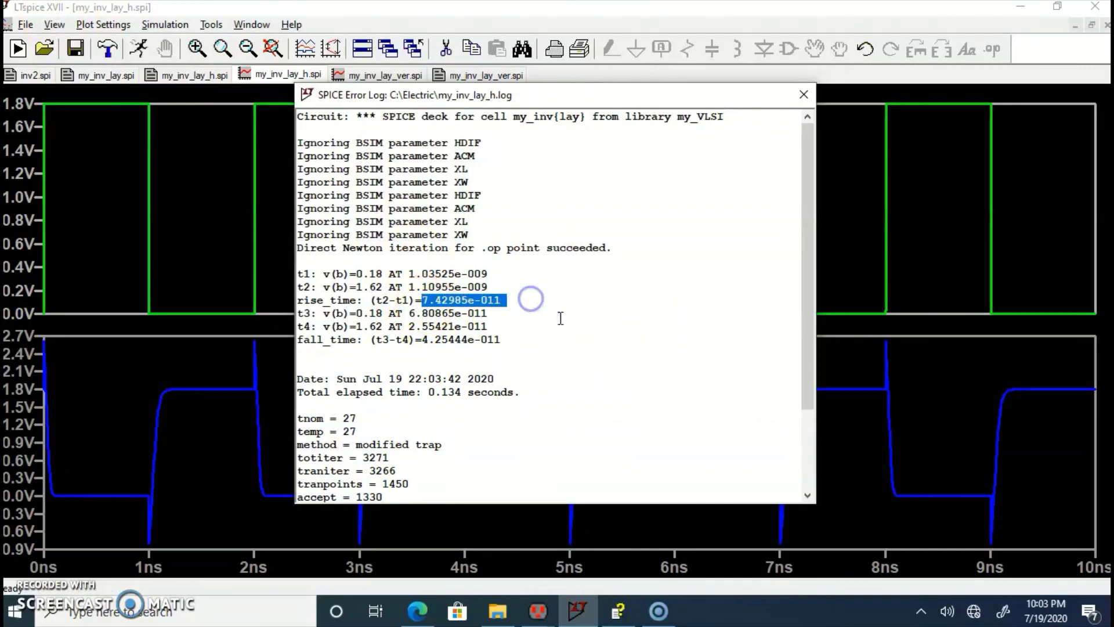